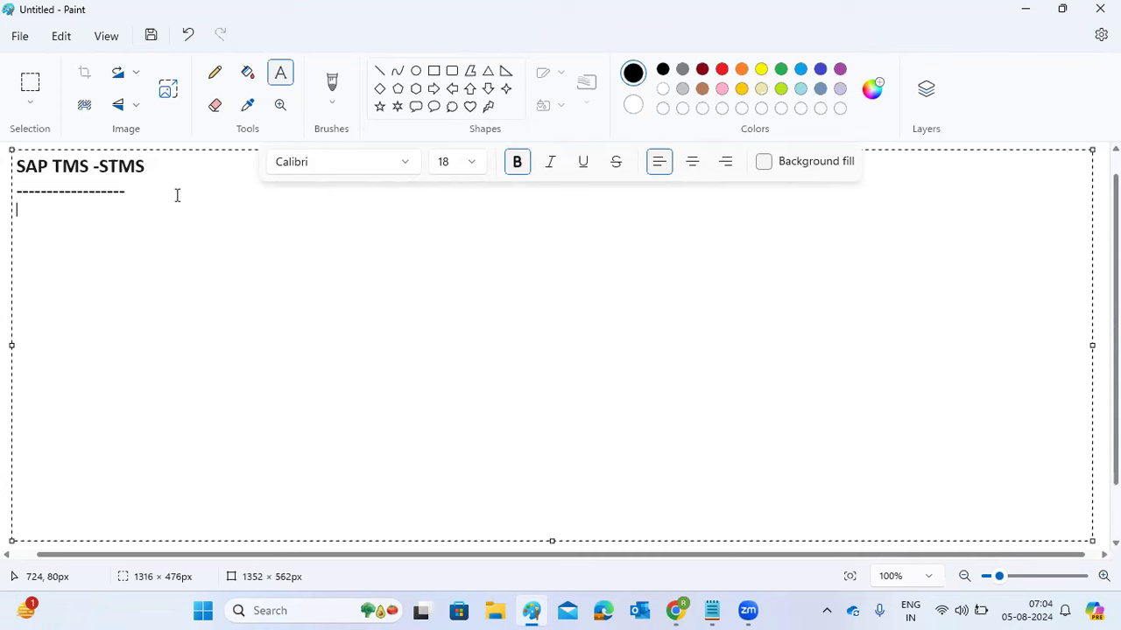
- Draw three empty rectangles side by side across the top of the canvas, right of the title
click(433, 71)
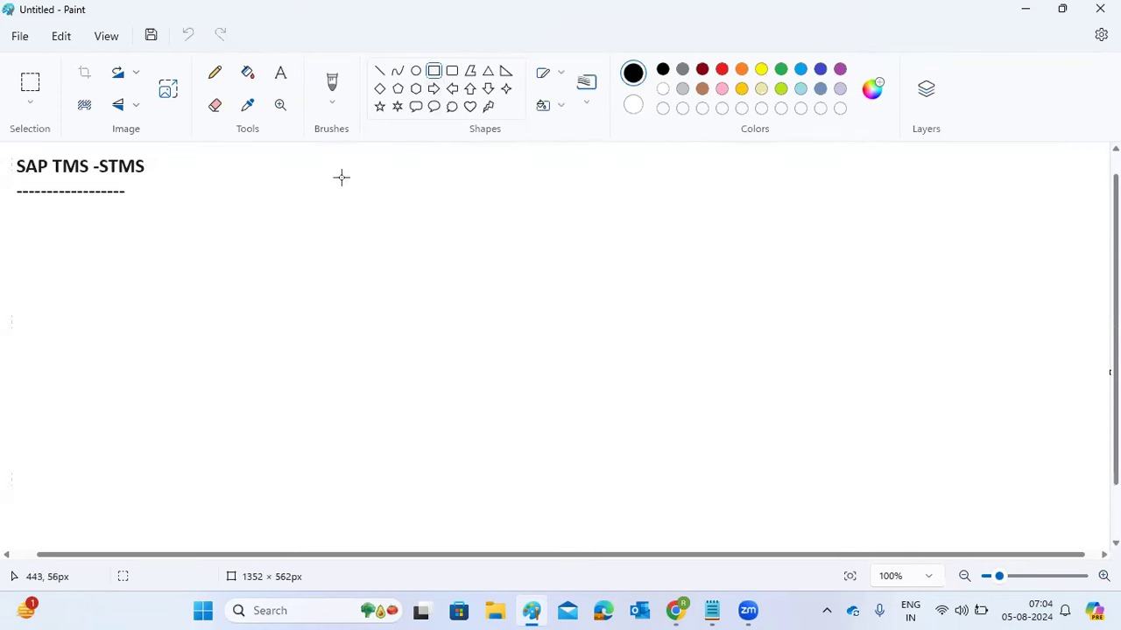
drag(252, 151, 389, 222)
drag(546, 151, 688, 226)
drag(846, 152, 971, 226)
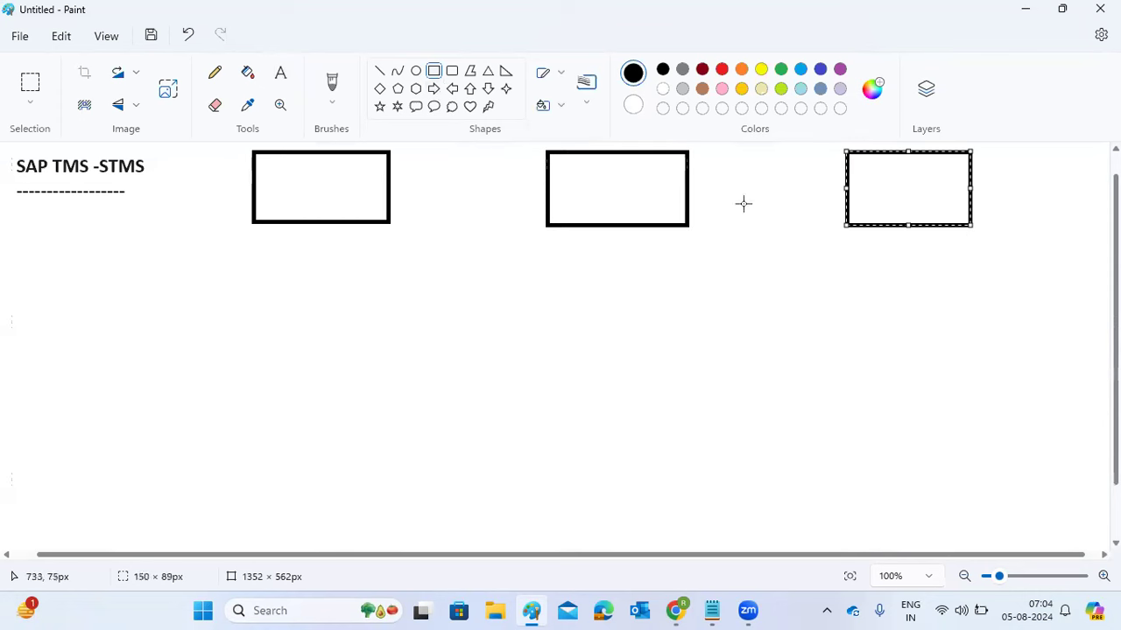
- Type DEV, QAS and PROD into the left, middle and right rectangles
click(280, 72)
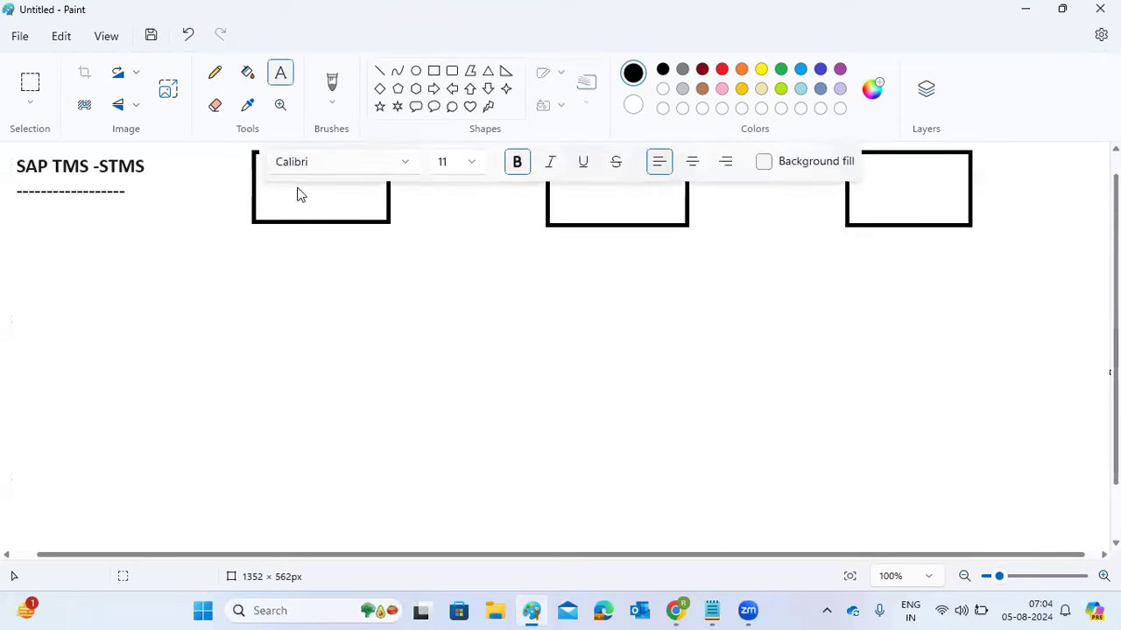
click(283, 204)
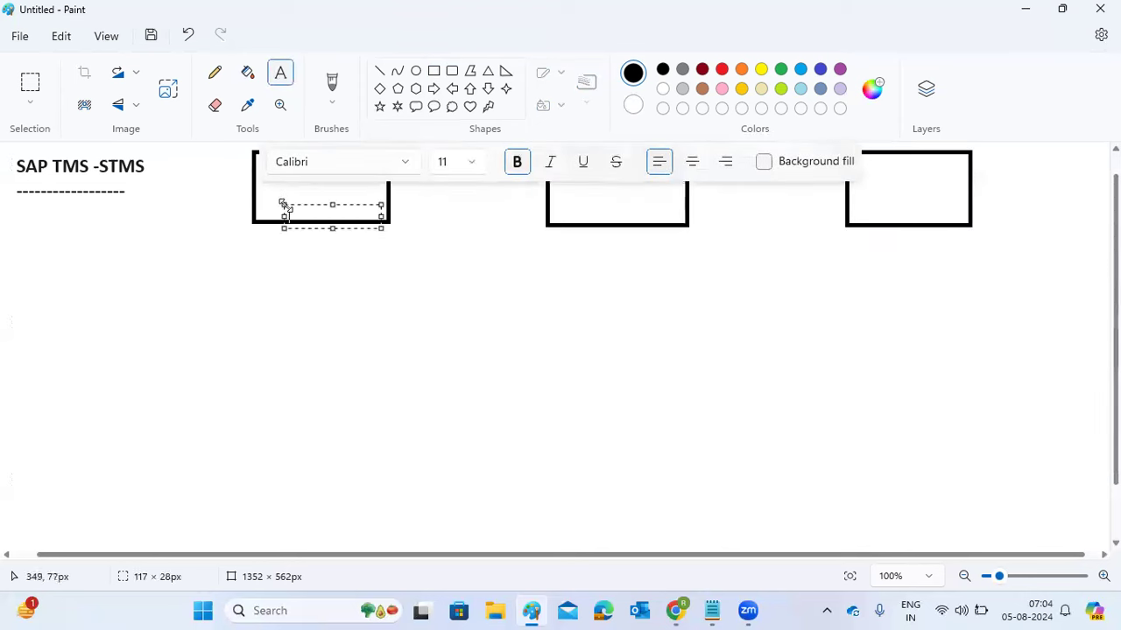
text(DEV)
click(516, 288)
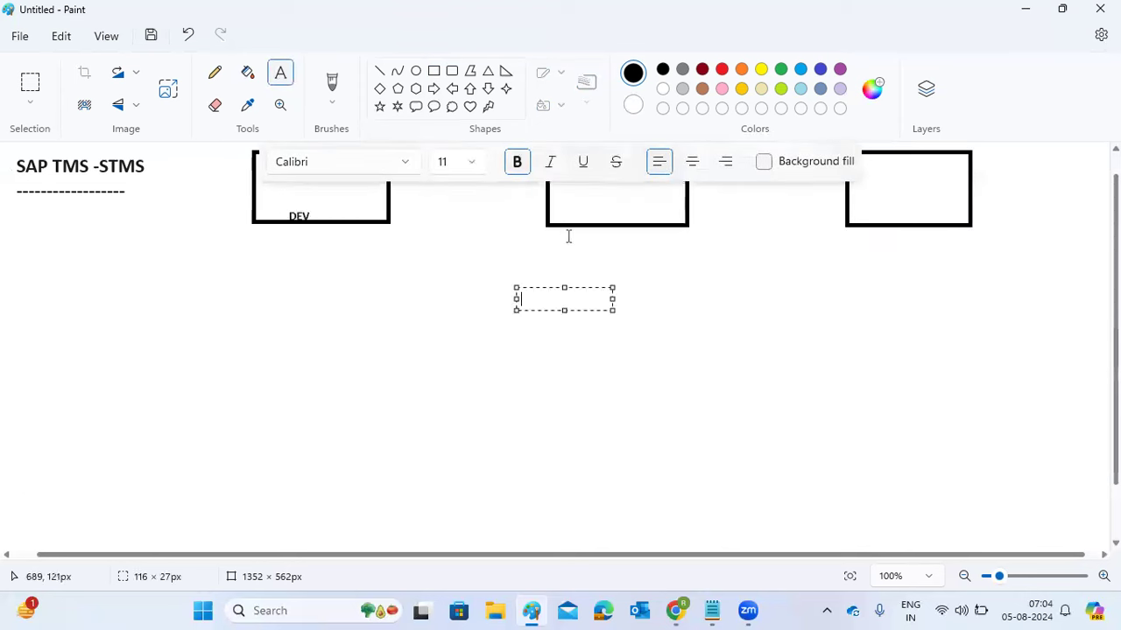
click(580, 205)
click(578, 205)
text(QAS)
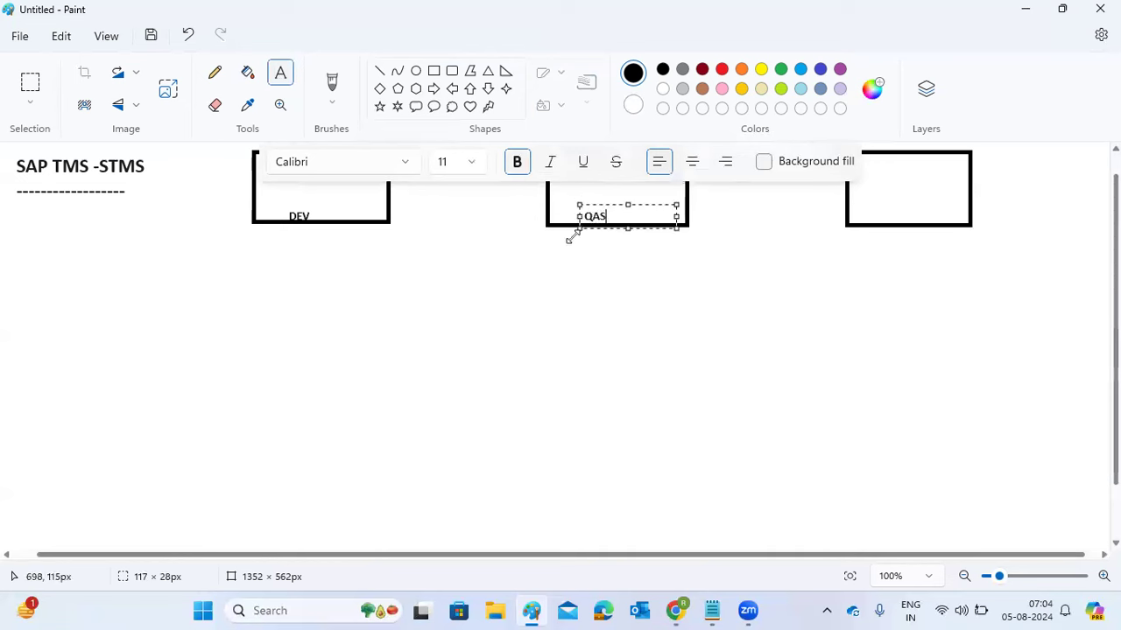
click(880, 198)
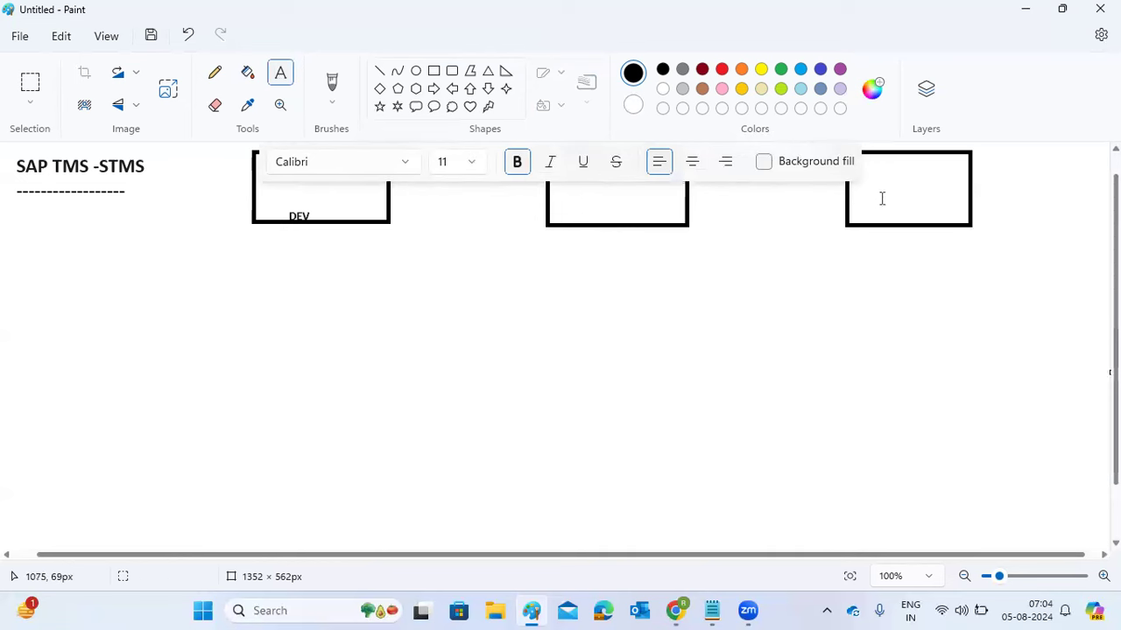
text(PROD)
click(806, 294)
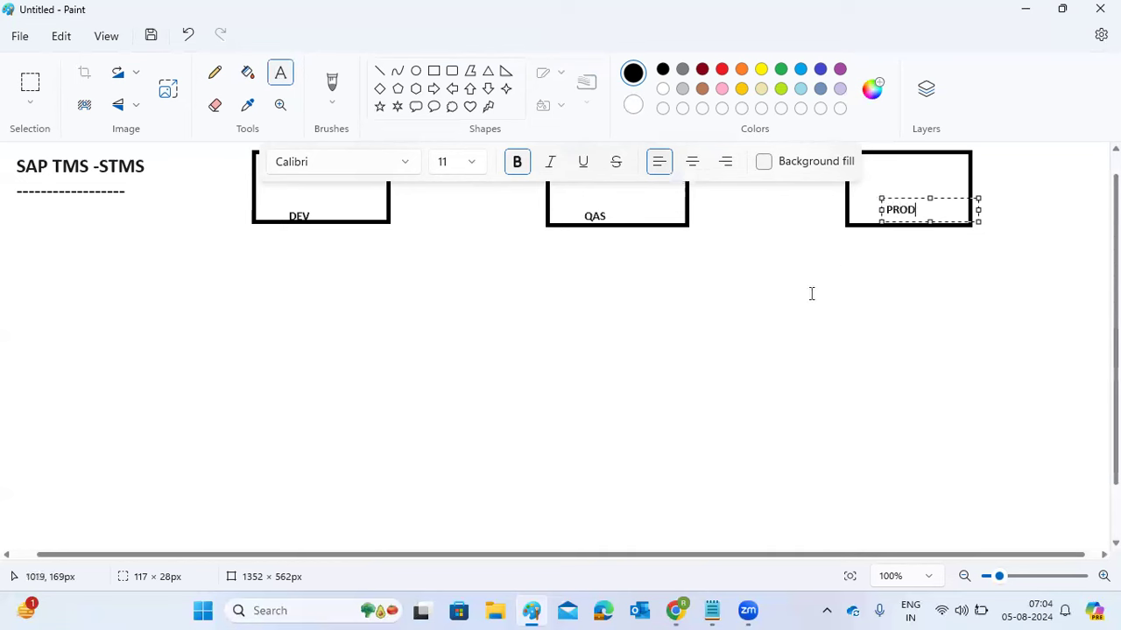
click(379, 70)
- Draw arrow lines from the DEV box to QAS and from QAS to PROD
mouse_move(380, 192)
mouse_down()
mouse_move(544, 190)
mouse_move(540, 175)
mouse_move(546, 187)
mouse_up()
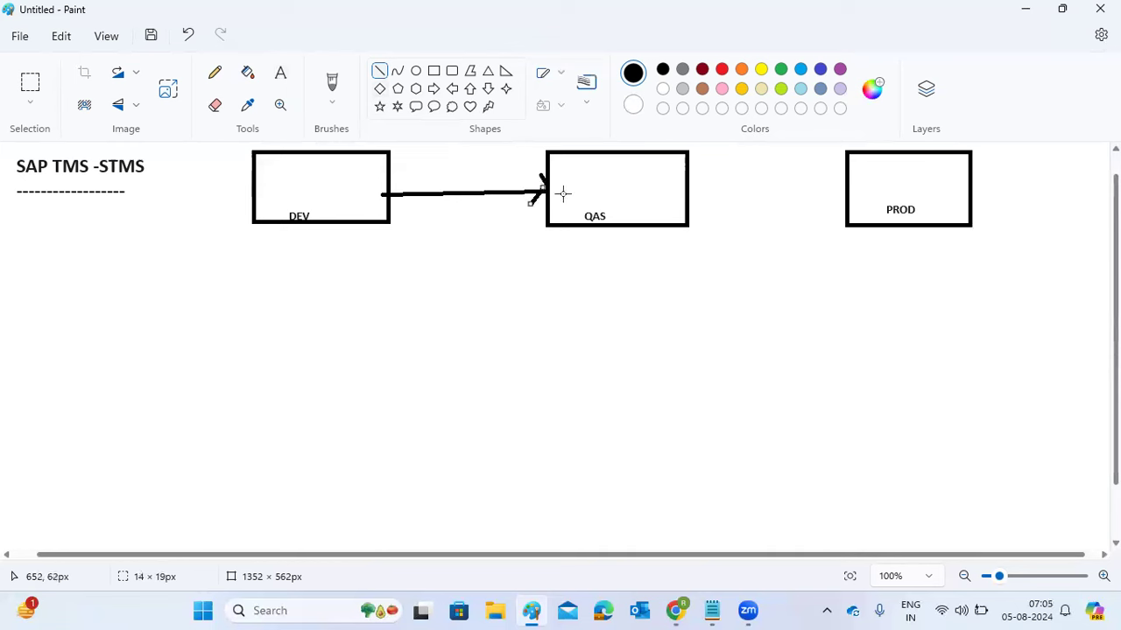
mouse_move(689, 190)
mouse_down()
mouse_move(846, 191)
mouse_move(843, 178)
mouse_move(846, 193)
mouse_up()
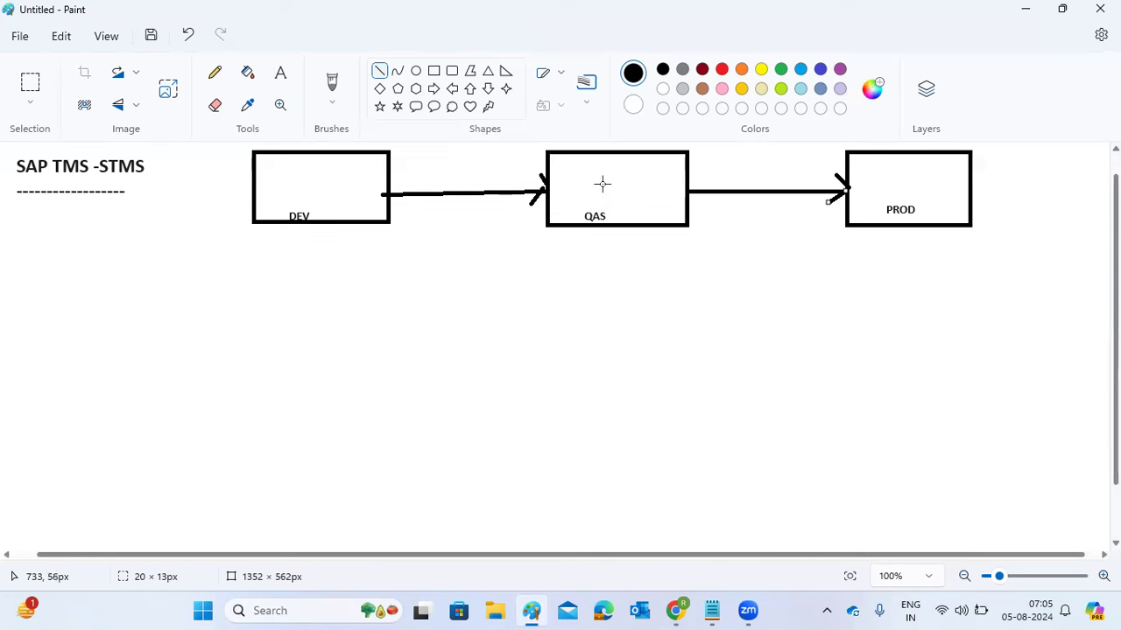
click(601, 181)
drag(602, 182, 602, 182)
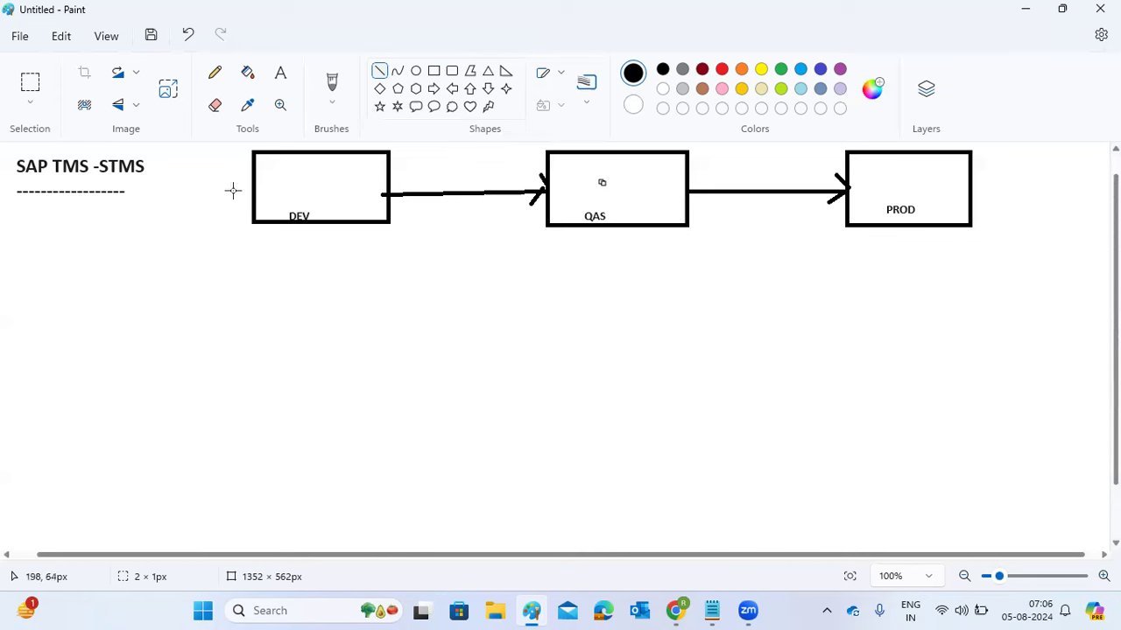
- Draw short strokes inside the DEV and PROD boxes
drag(288, 174, 298, 173)
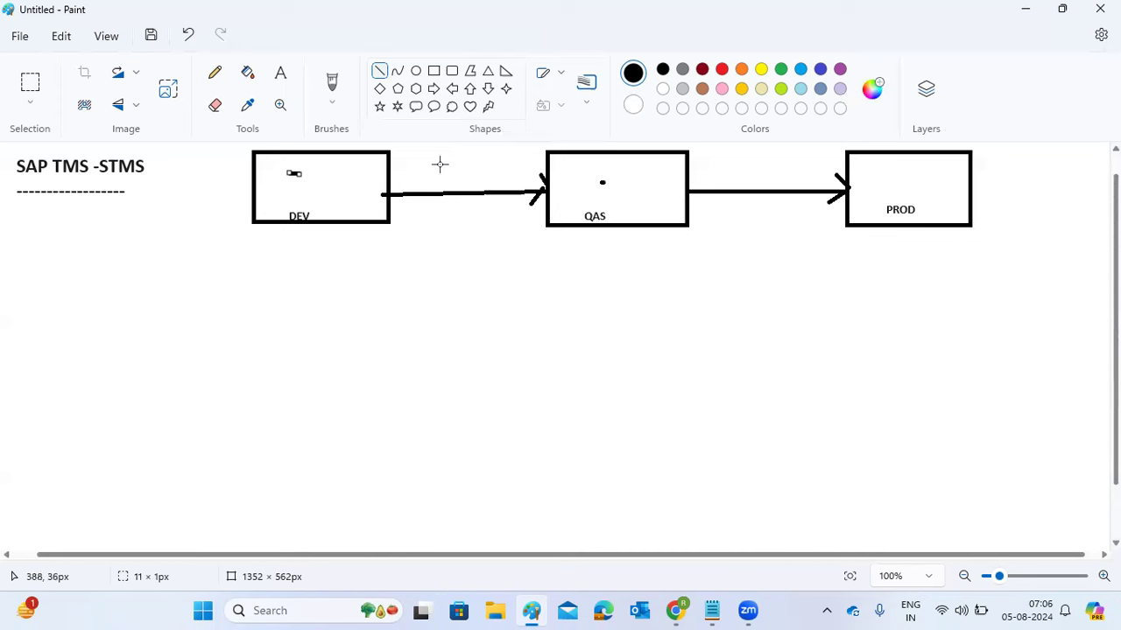
drag(935, 161, 947, 166)
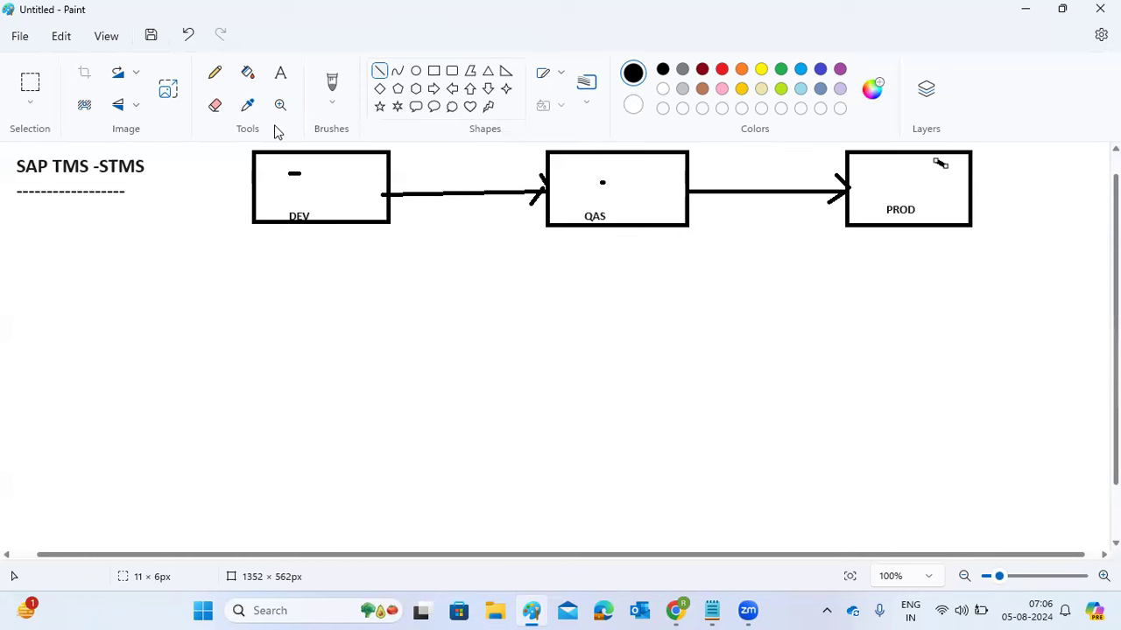
- Create a large text box below the diagram with font size 18
click(280, 77)
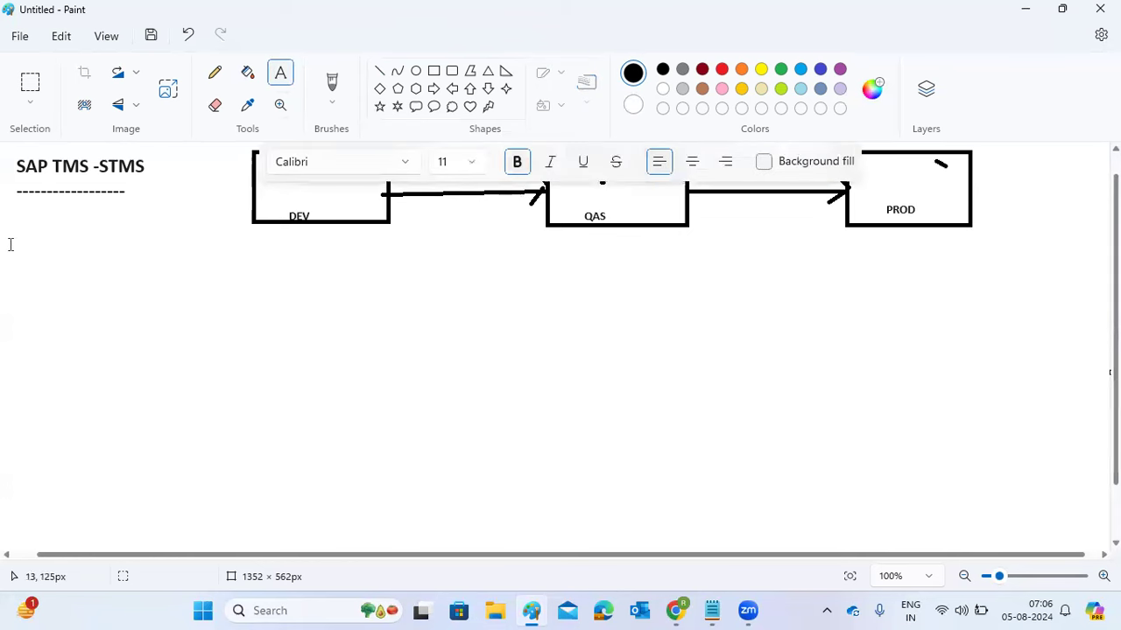
drag(9, 214, 1073, 536)
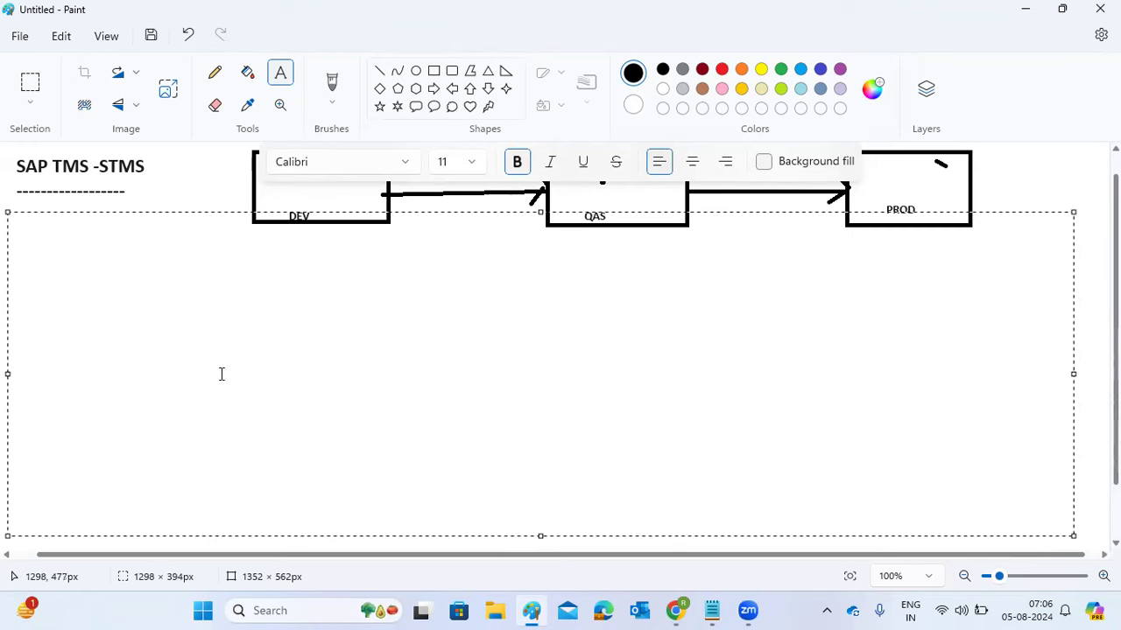
click(477, 163)
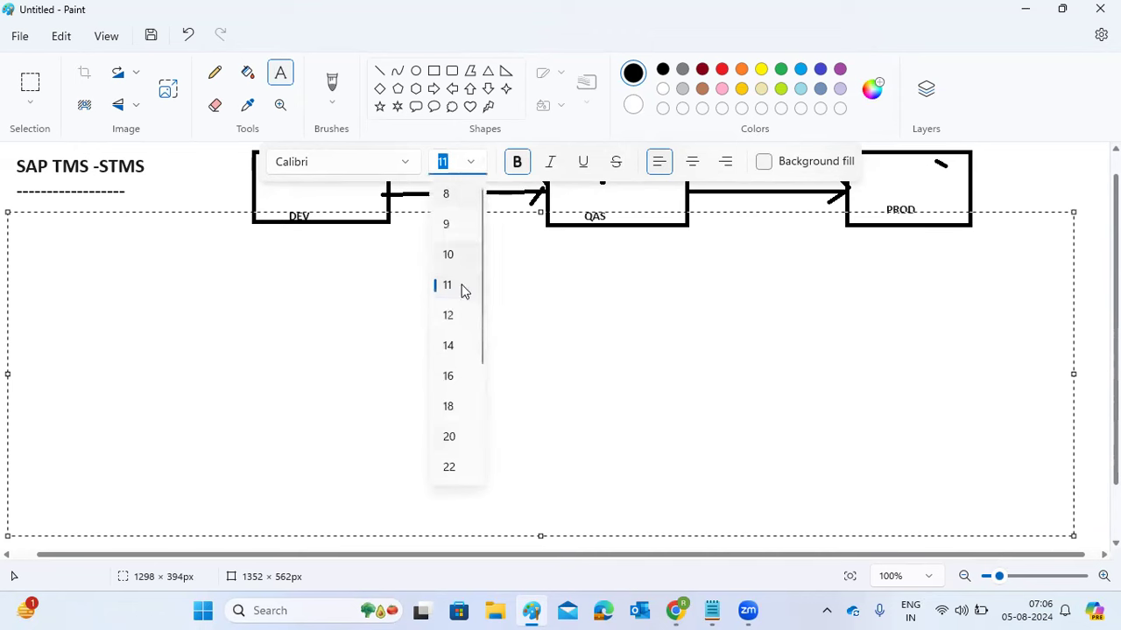
click(447, 406)
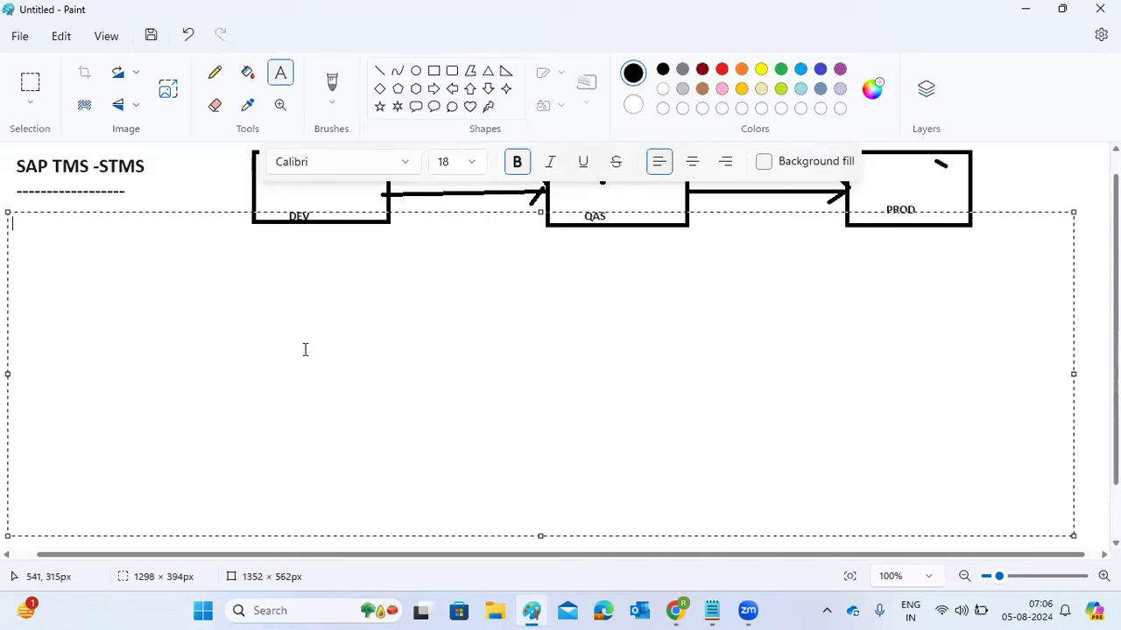
- Type the 'TMS Configuration:' heading, a dashed underline and '1)DOMAIN CONTROLLER:---'
text(TMS Confogur)
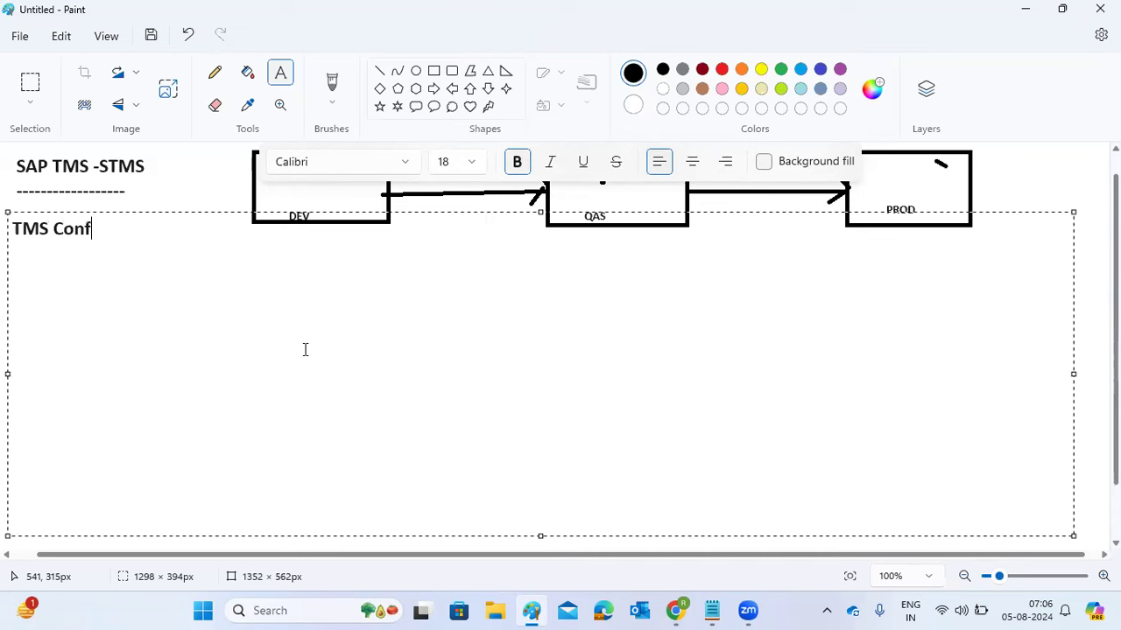
key(BackSpace)
key(BackSpace)
key(BackSpace)
key(BackSpace)
text(iguratio)
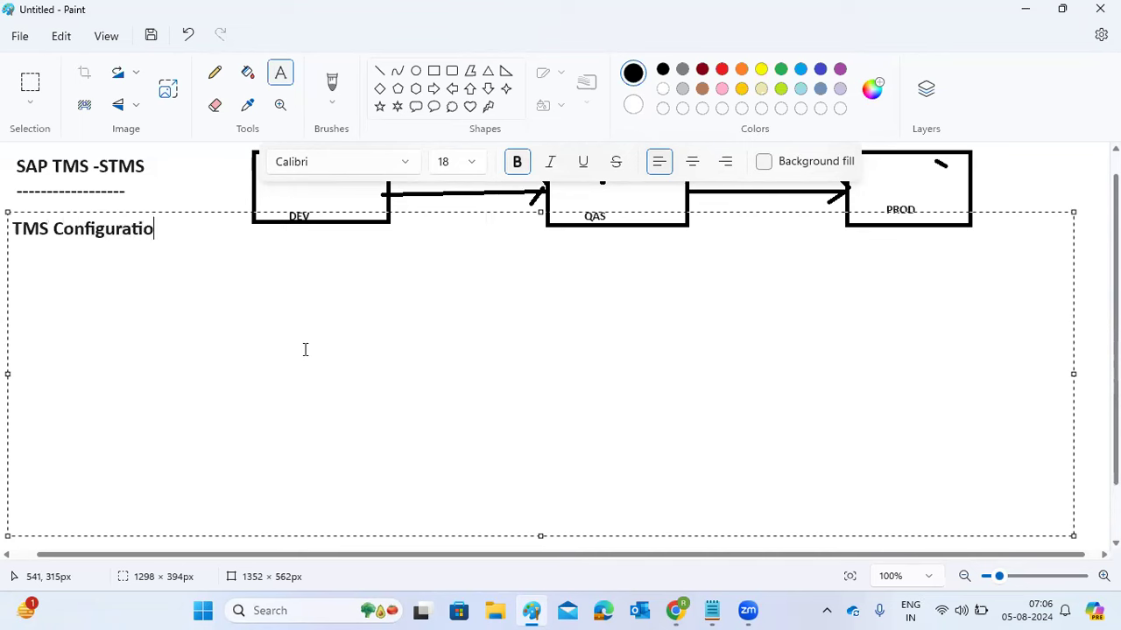
text(n:)
key(Return)
text(----------------------)
key(Return)
text(1))
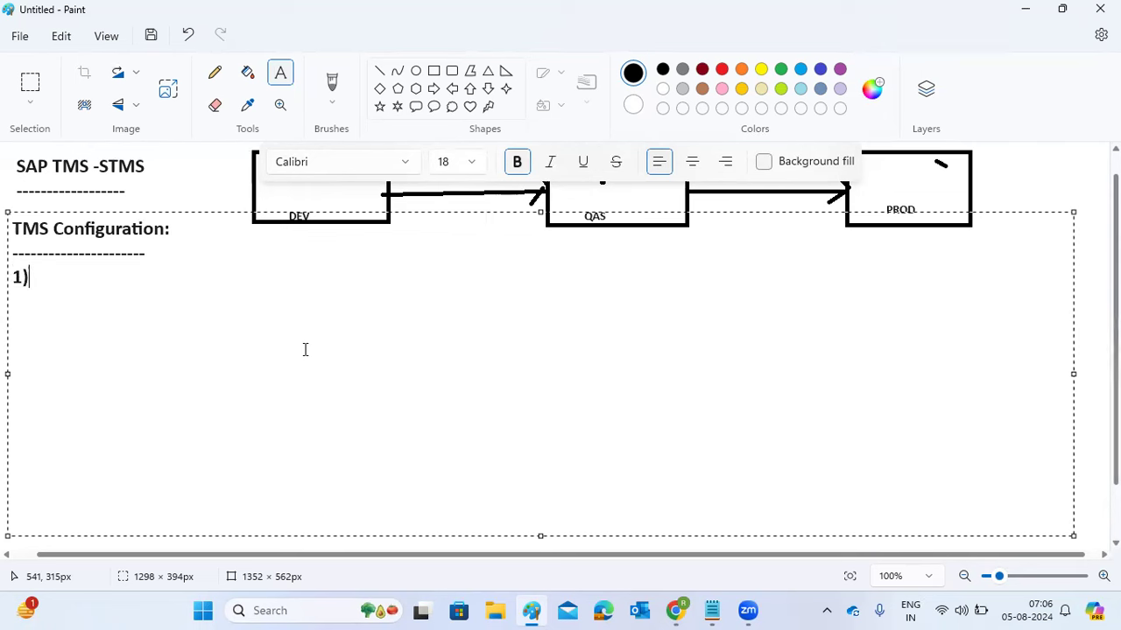
text(DOMAIN CON)
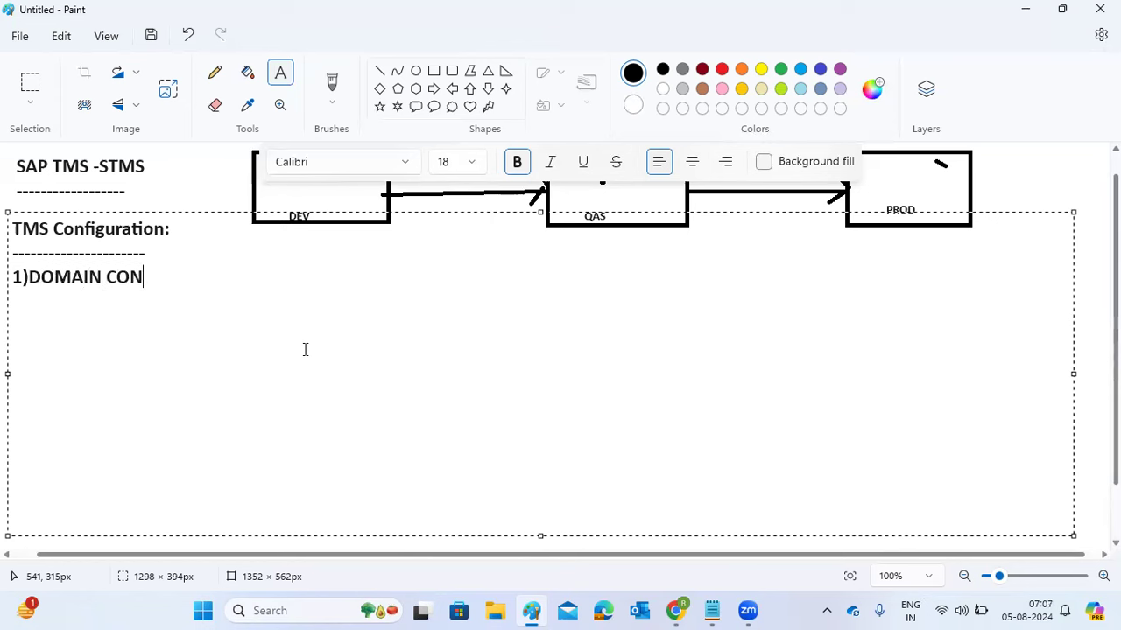
text(TROLLER)
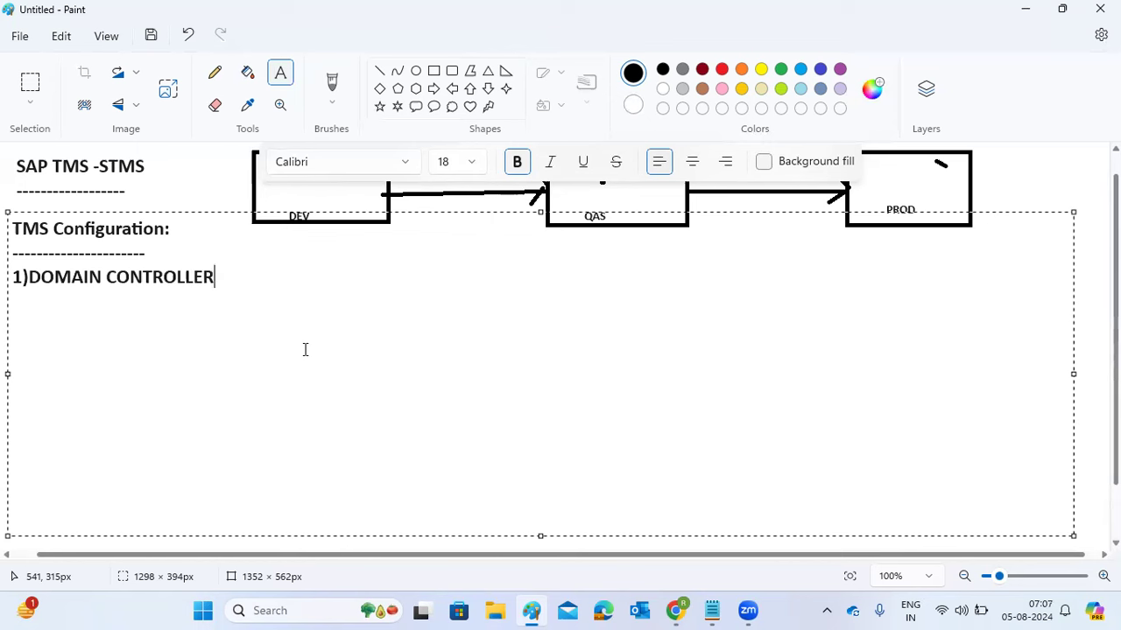
text(:---)
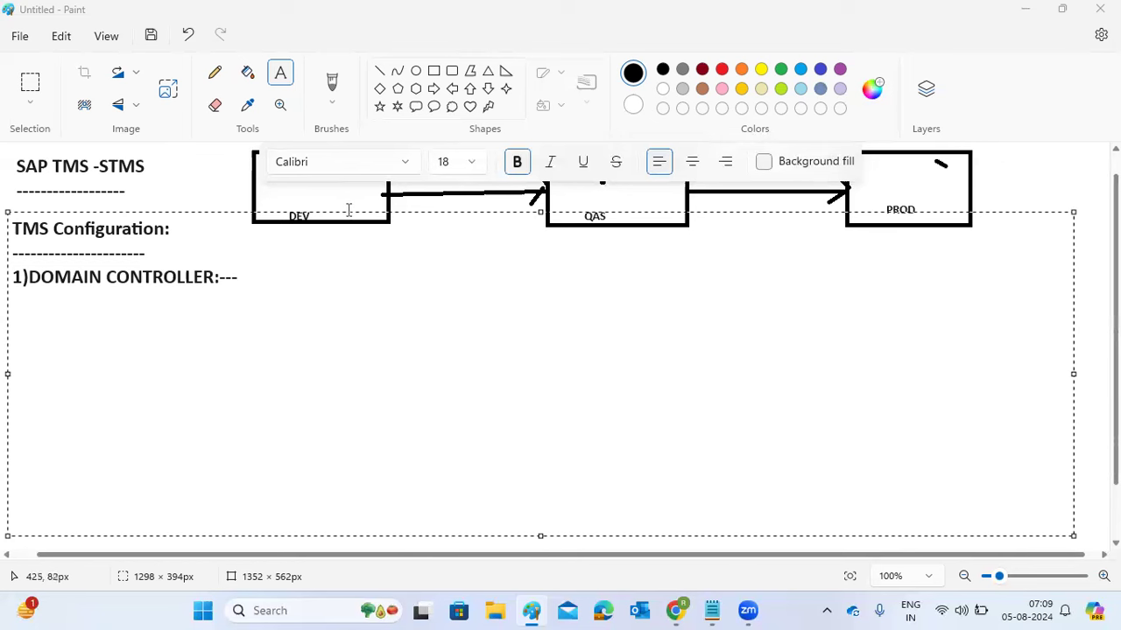
- Add the lines 000, DDIC, DOMAIN_SID and 'save it' under the DOMAIN CONTROLLER item
click(252, 282)
key(Return)
text(0000)
key(BackSpace)
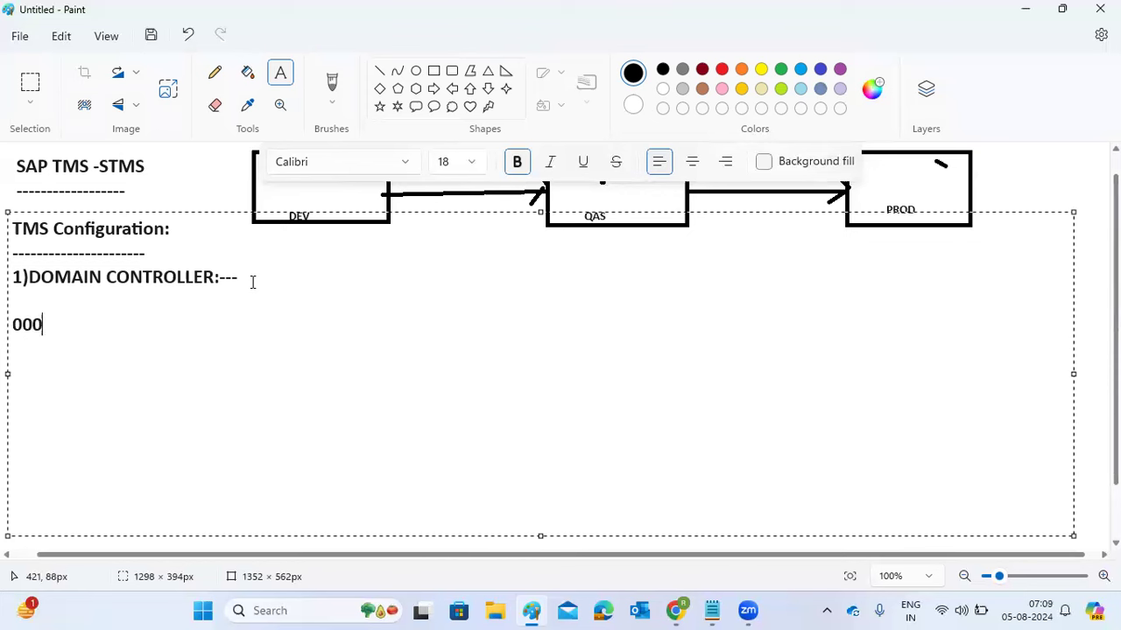
key(Return)
text(DDIC)
key(Return)
text(DOMAIN_SID)
key(Return)
text(save it)
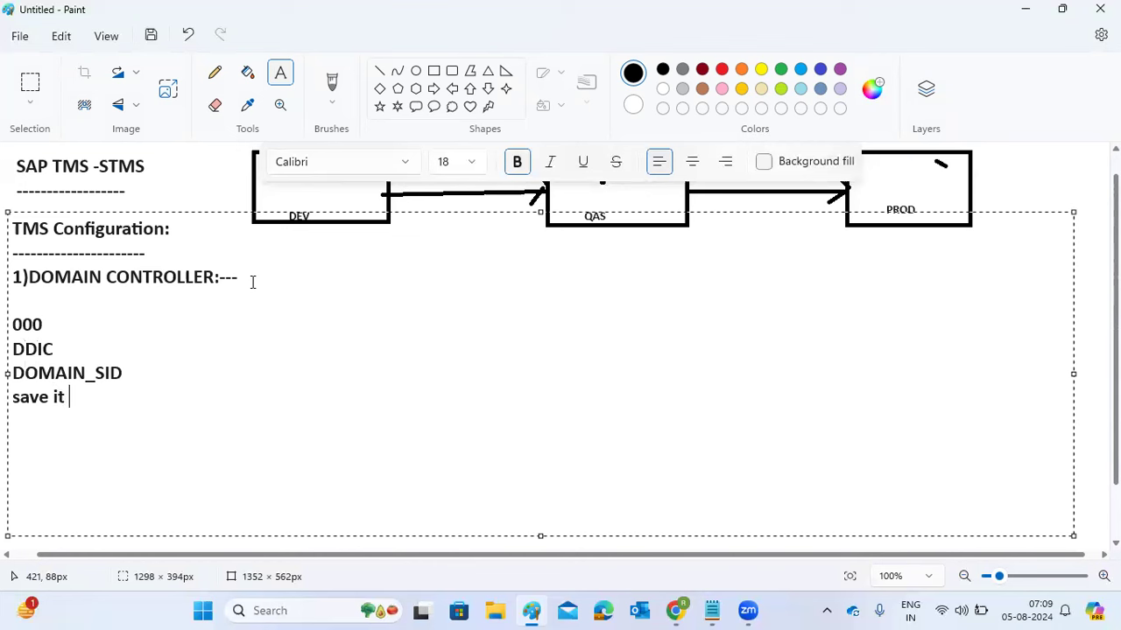
- Highlight DOMAIN_SID in the notes, then bring up the Run box with Win+R
click(128, 370)
drag(128, 369, 11, 381)
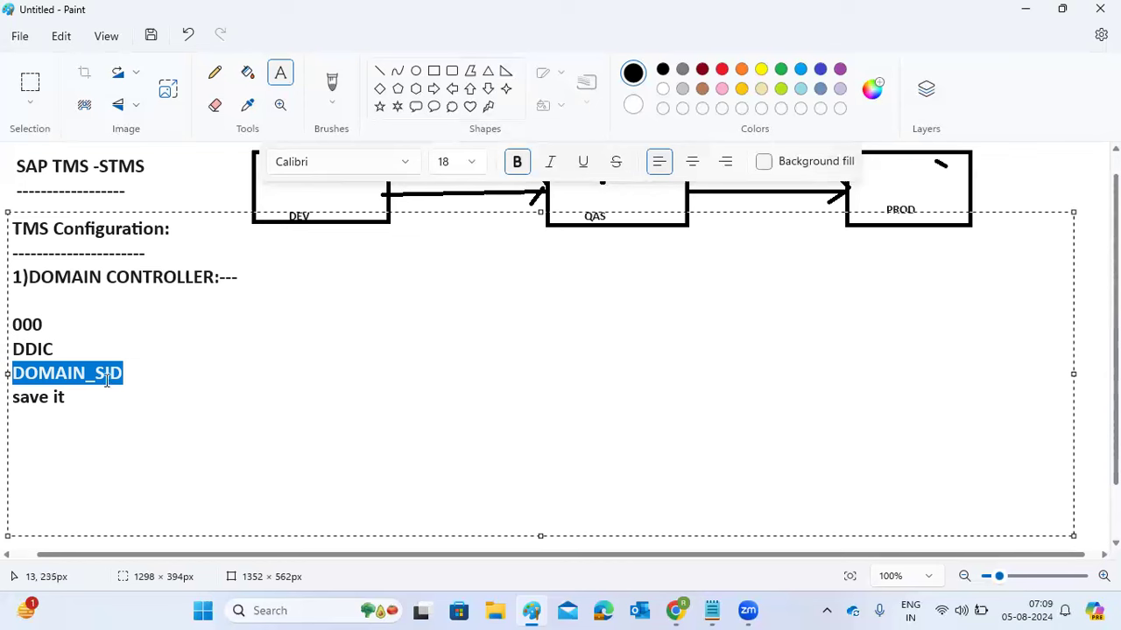
click(55, 375)
drag(55, 374, 126, 373)
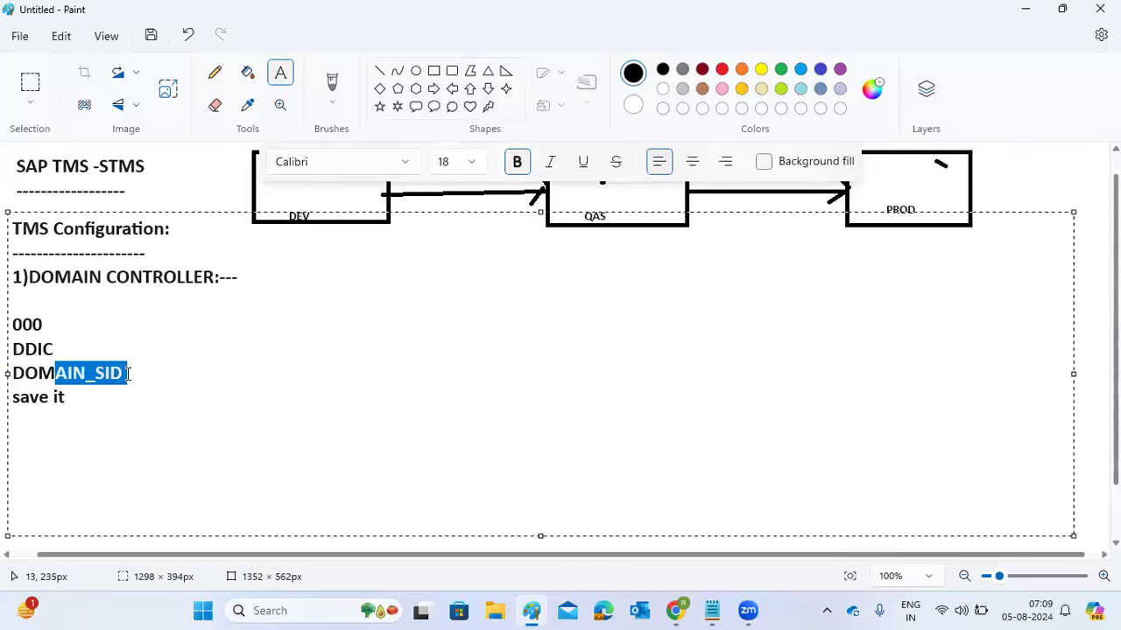
click(104, 396)
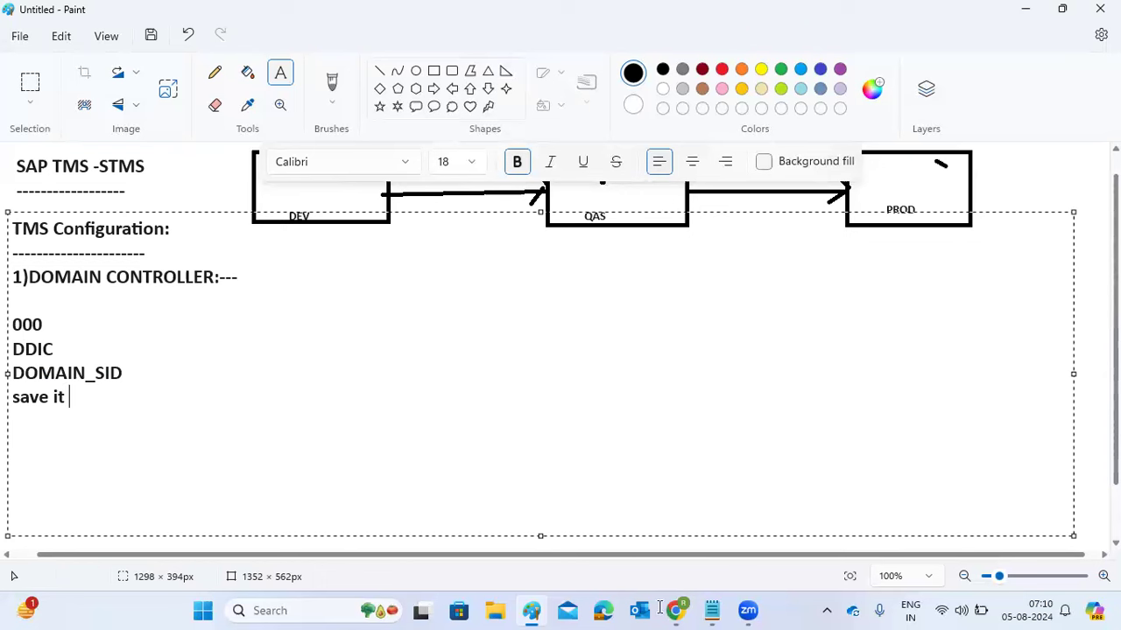
key(super+r)
- Connect to the remote server with the Administrator password, trusting the connection and certificate
click(142, 559)
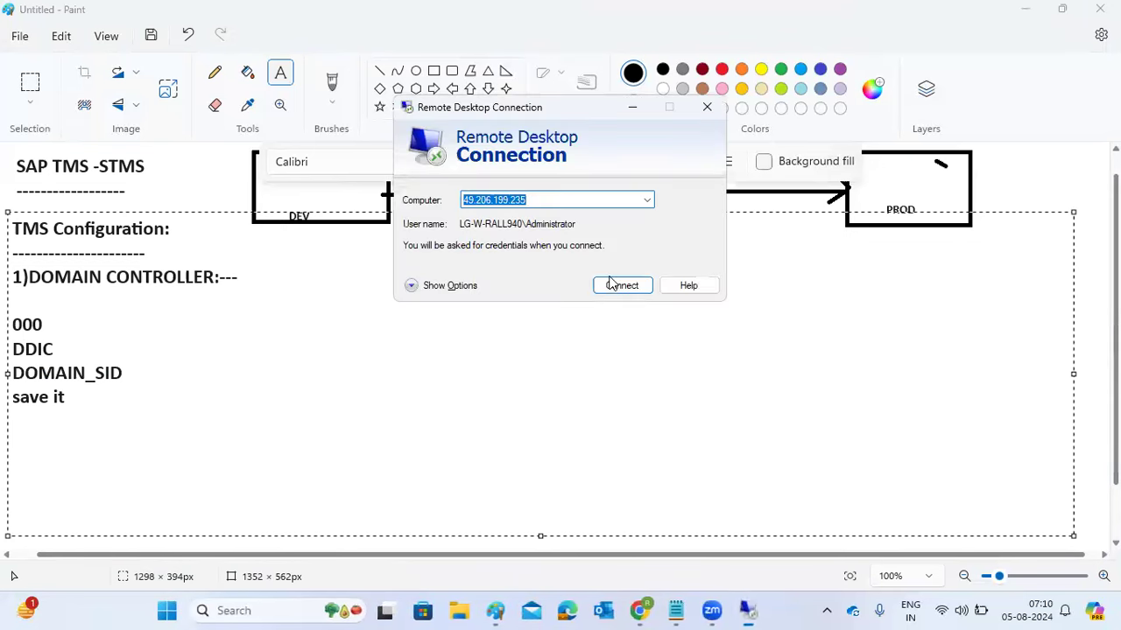
click(619, 285)
click(662, 289)
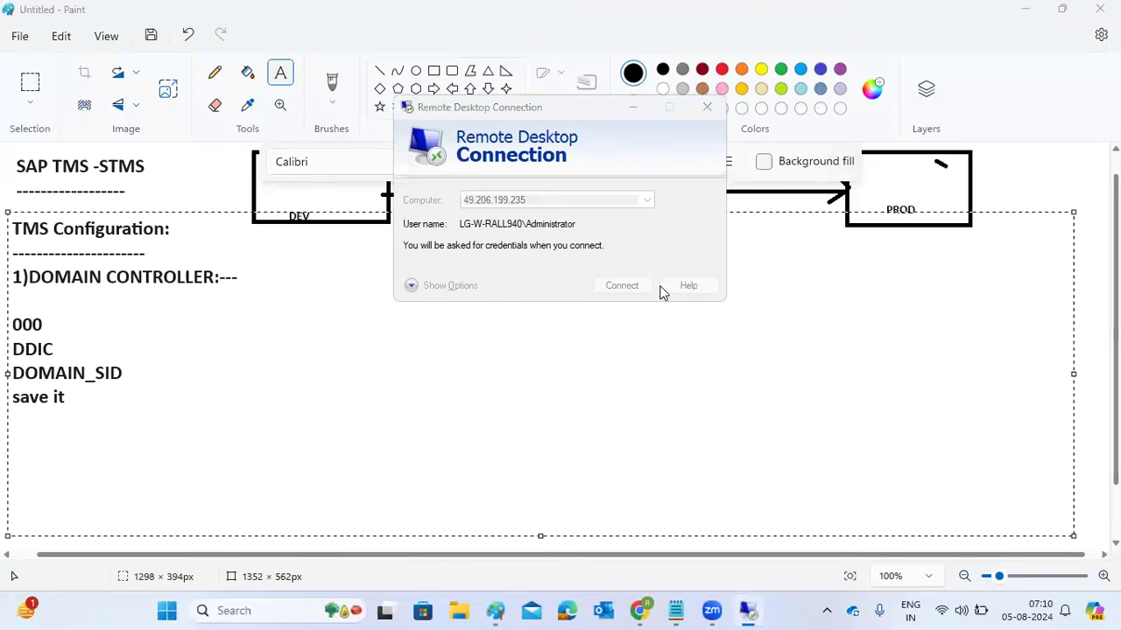
text(••••••)
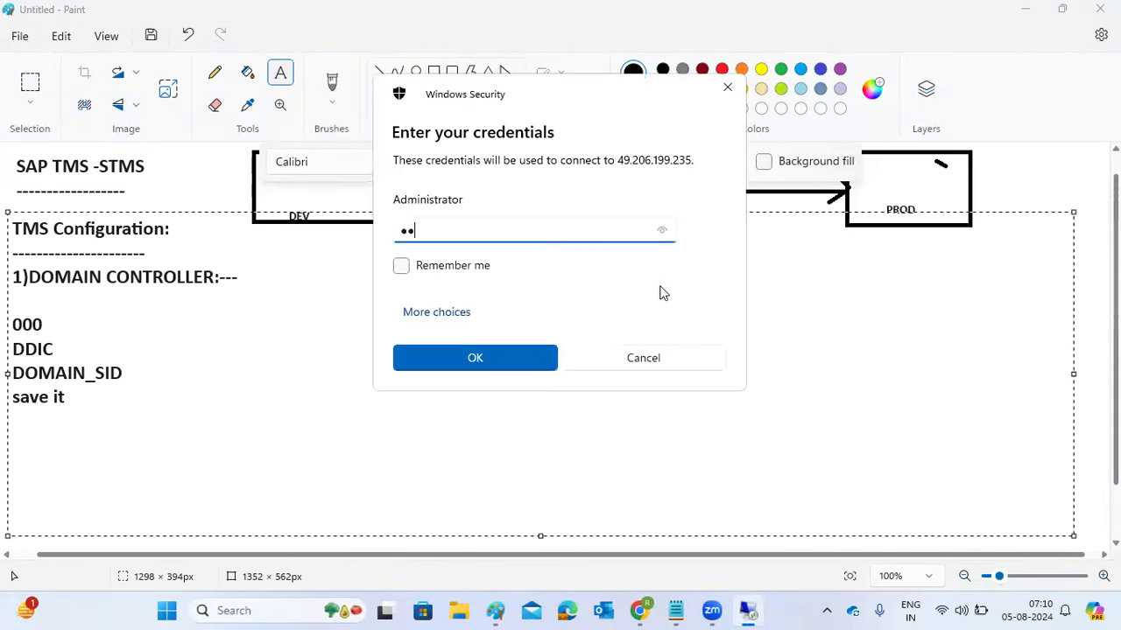
text(•••••••)
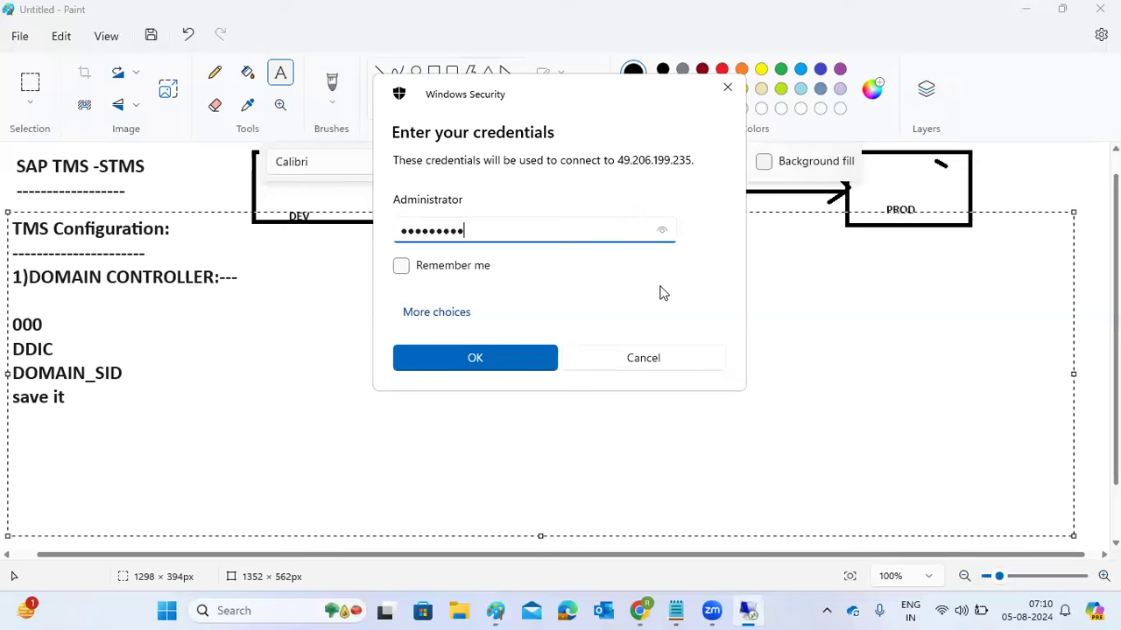
key(Return)
click(616, 343)
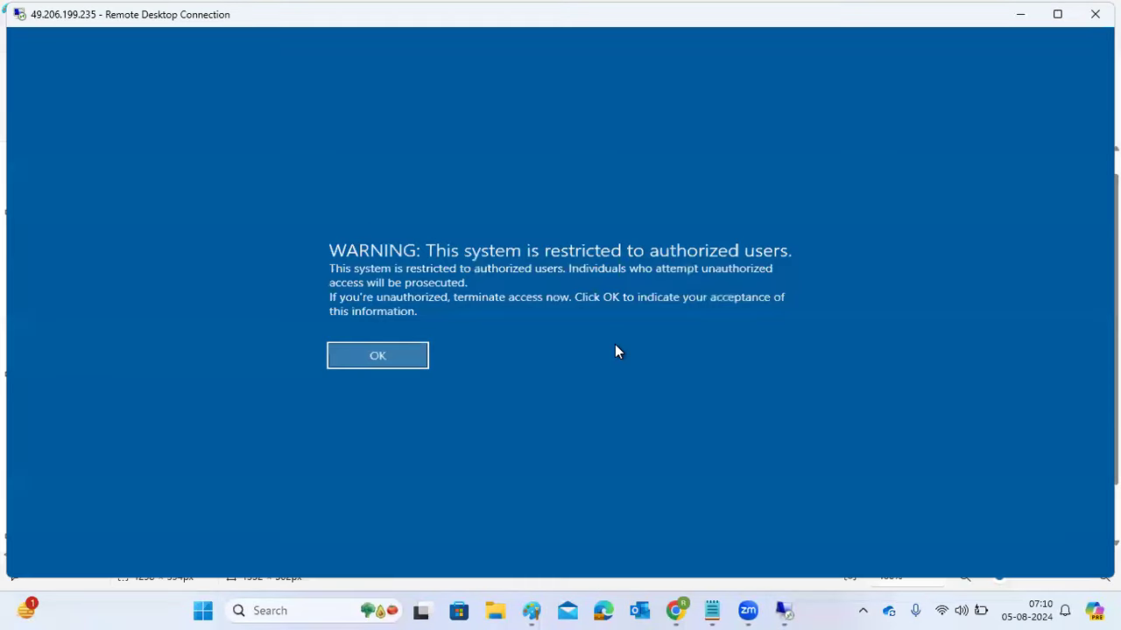
- Dismiss the restricted-access warning, close Server Manager and launch SAP Logon from the desktop
click(384, 355)
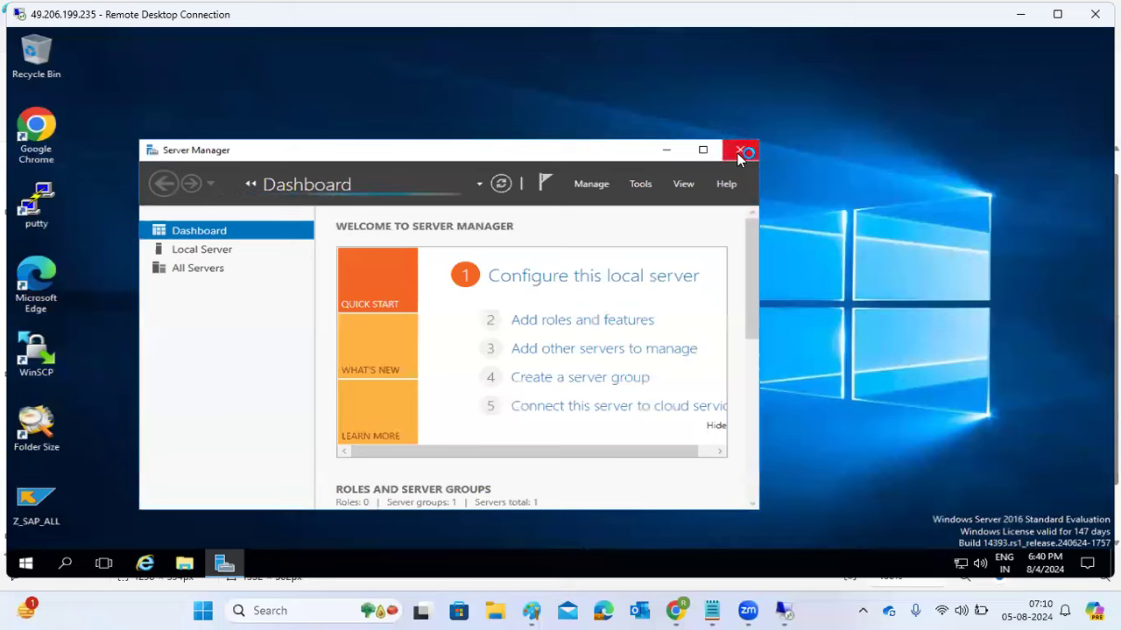
click(740, 152)
double_click(335, 280)
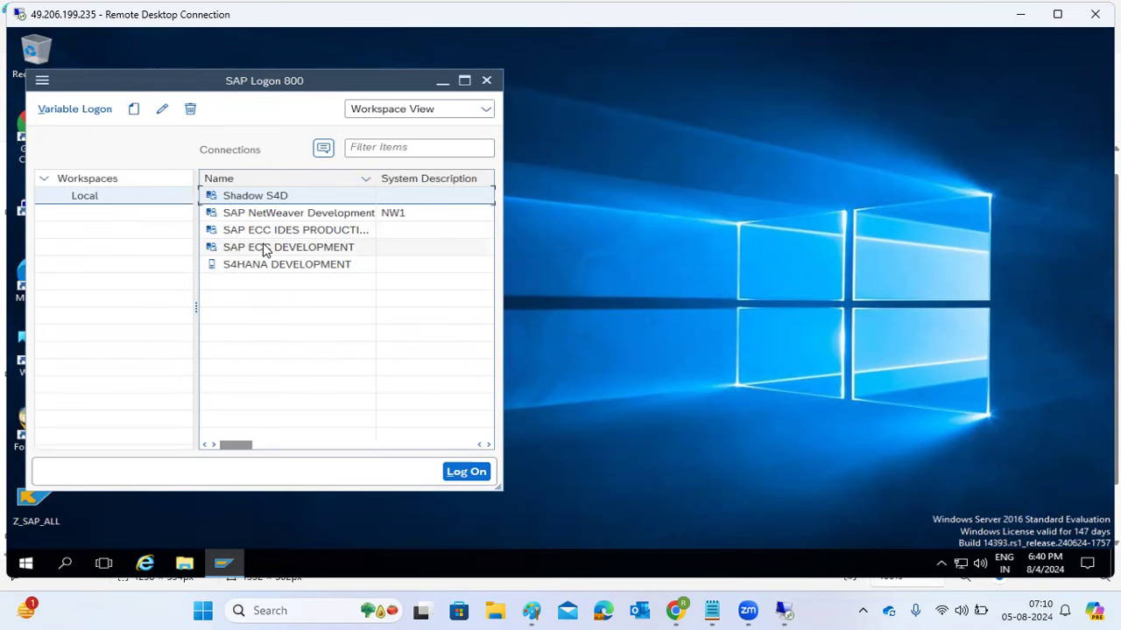
- Log on to SAP ECC DEVELOPMENT in client 000 with the user name and password
click(266, 250)
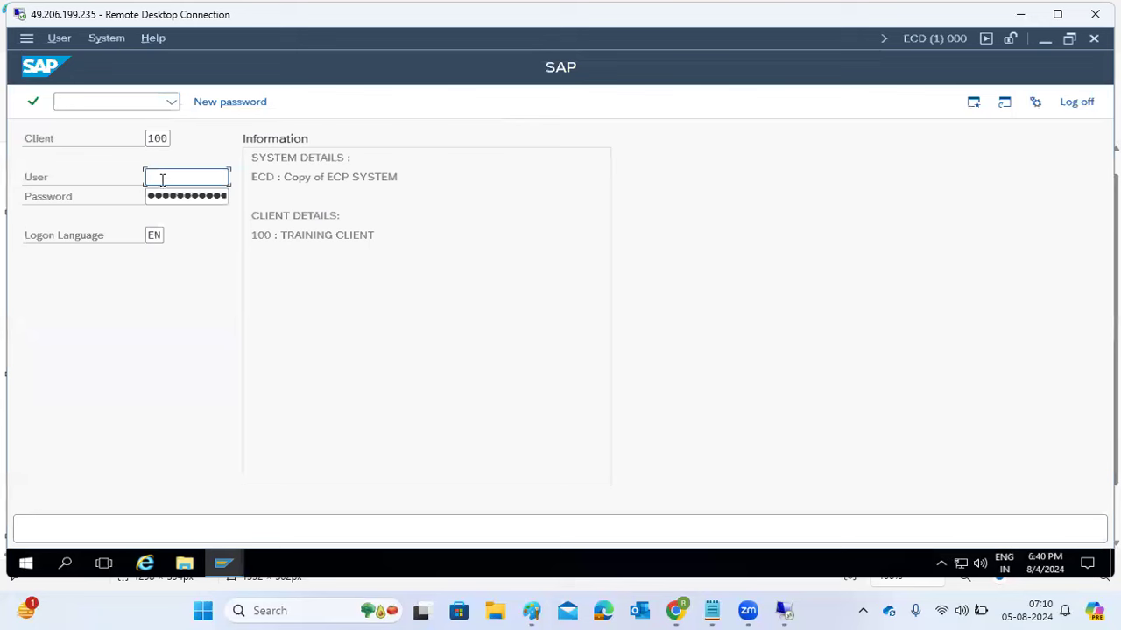
click(155, 140)
double_click(155, 140)
text(000)
key(Tab)
text(basis)
key(Tab)
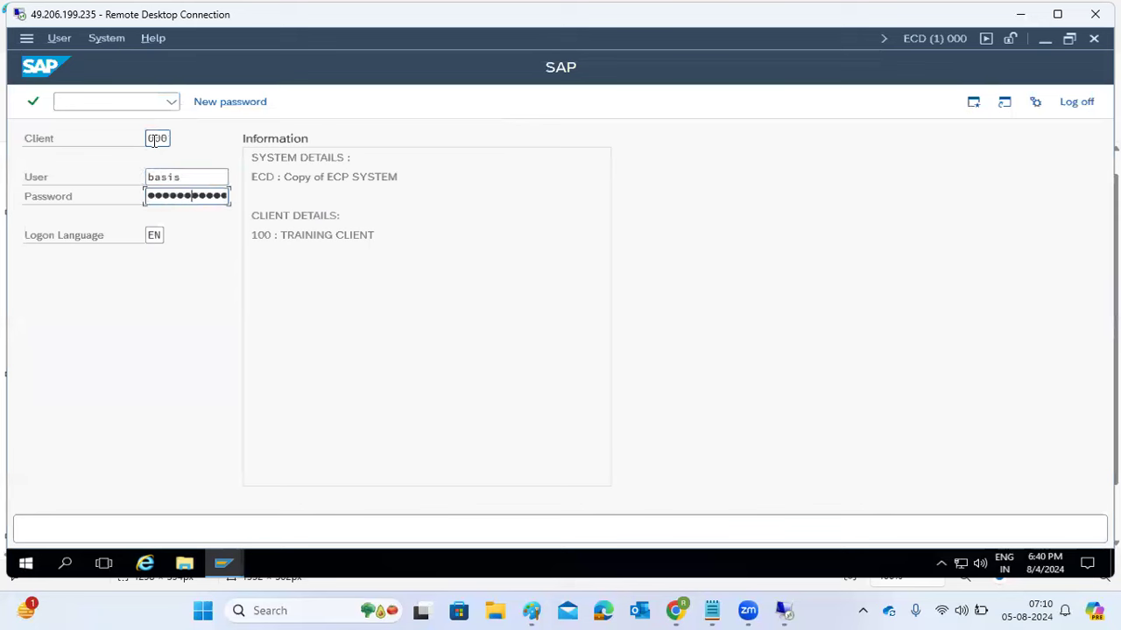
key(Return)
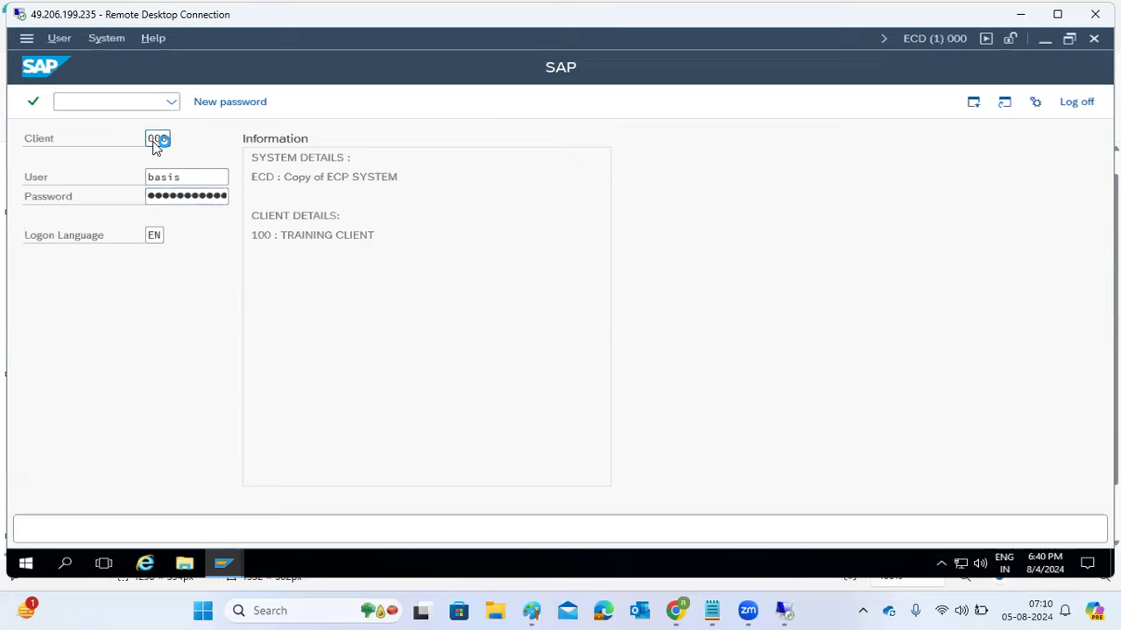
- Run transaction stms to open the Transport Management System
text(stms)
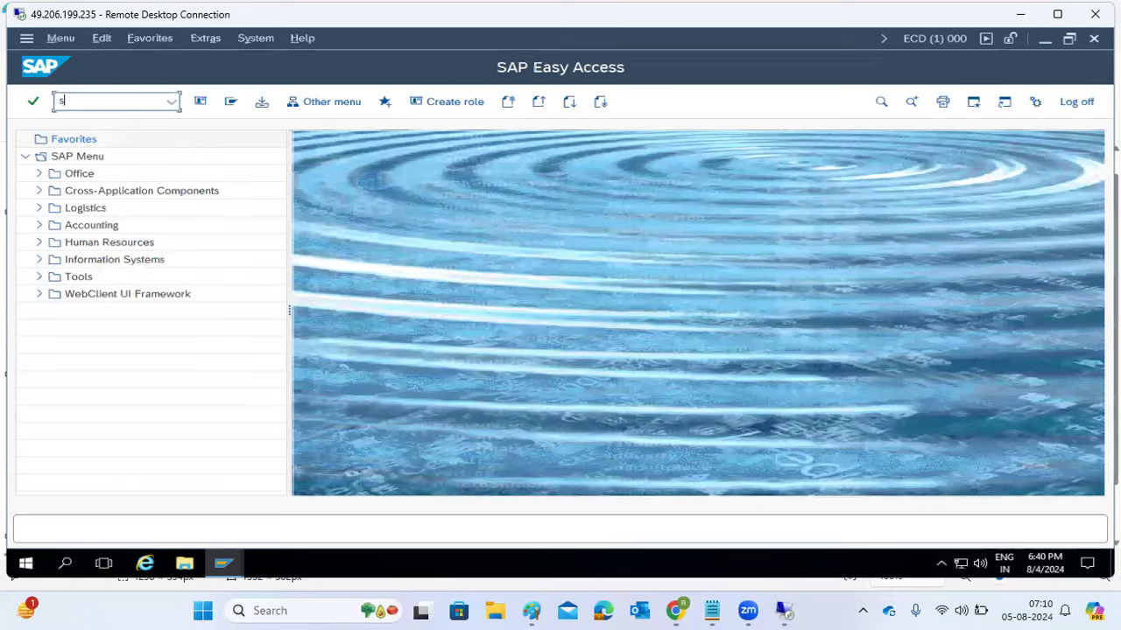
key(Return)
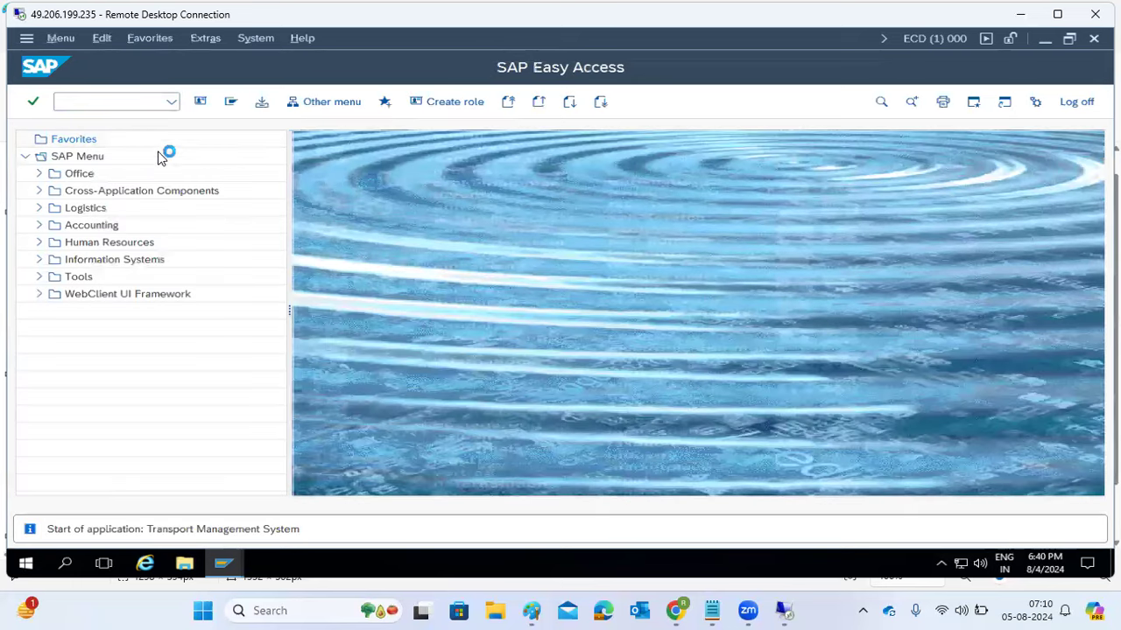
click(531, 610)
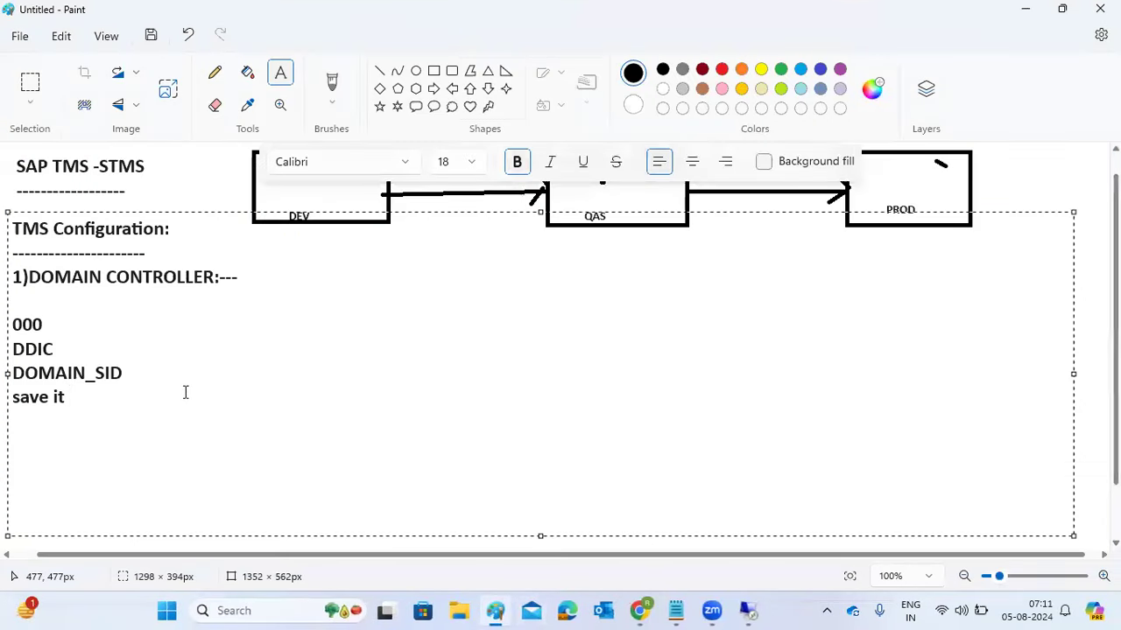
- Insert a 'STMS - T-code' line directly below DDIC in the Paint notes
click(70, 346)
key(Return)
text(STM)
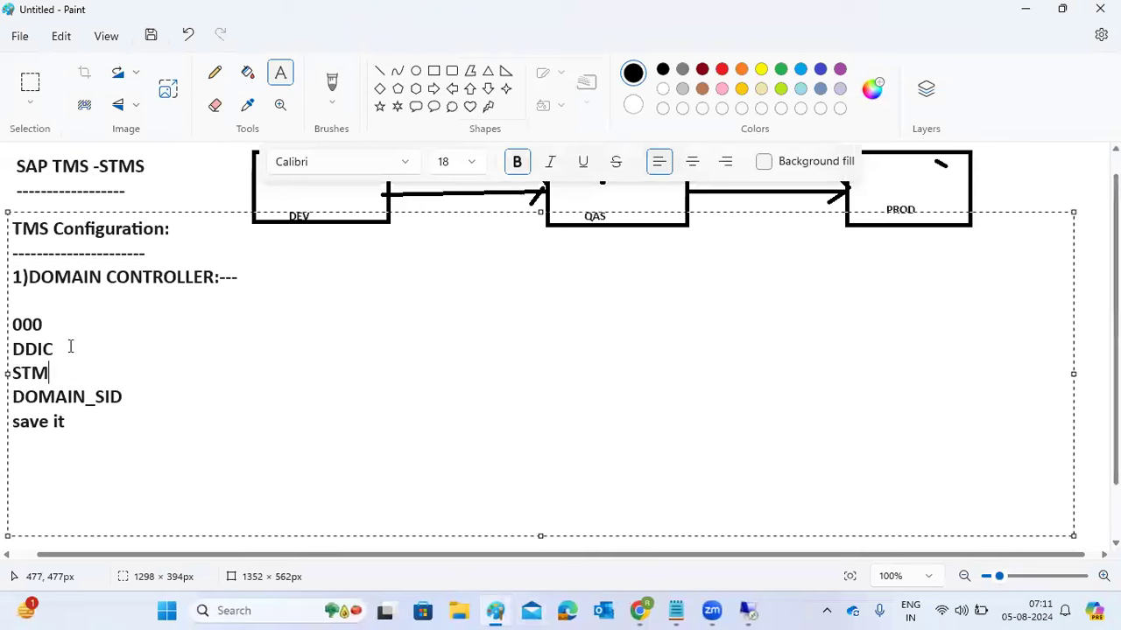
text(S - T-code)
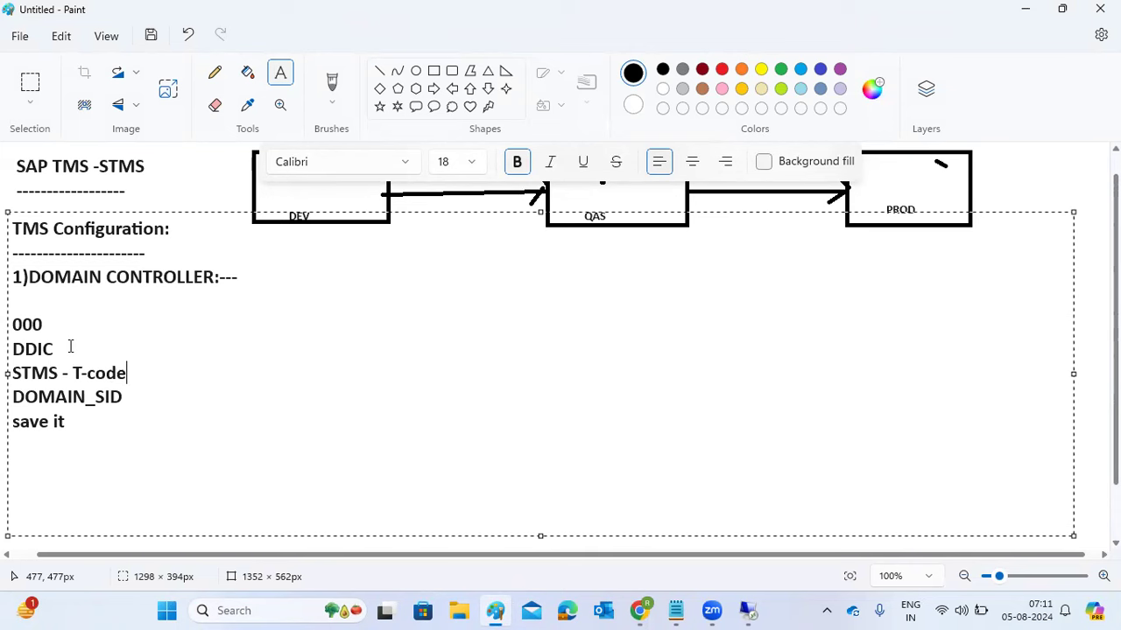
click(747, 610)
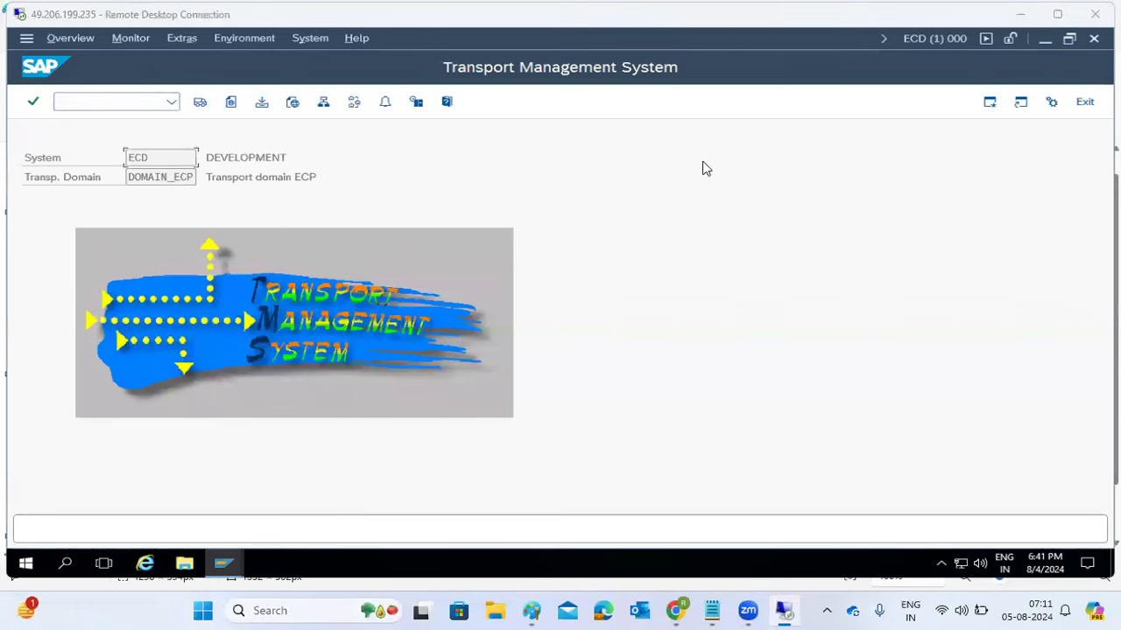
- Delete ECD's existing TMS configuration and dismiss the include-in-domain dialog
click(182, 38)
click(196, 105)
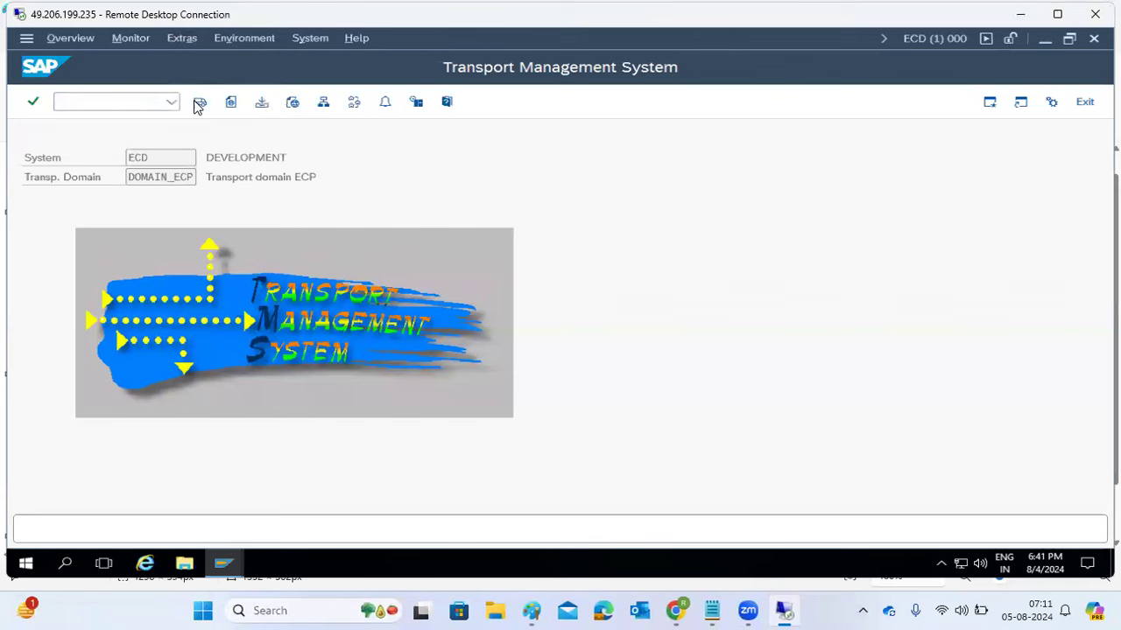
click(286, 369)
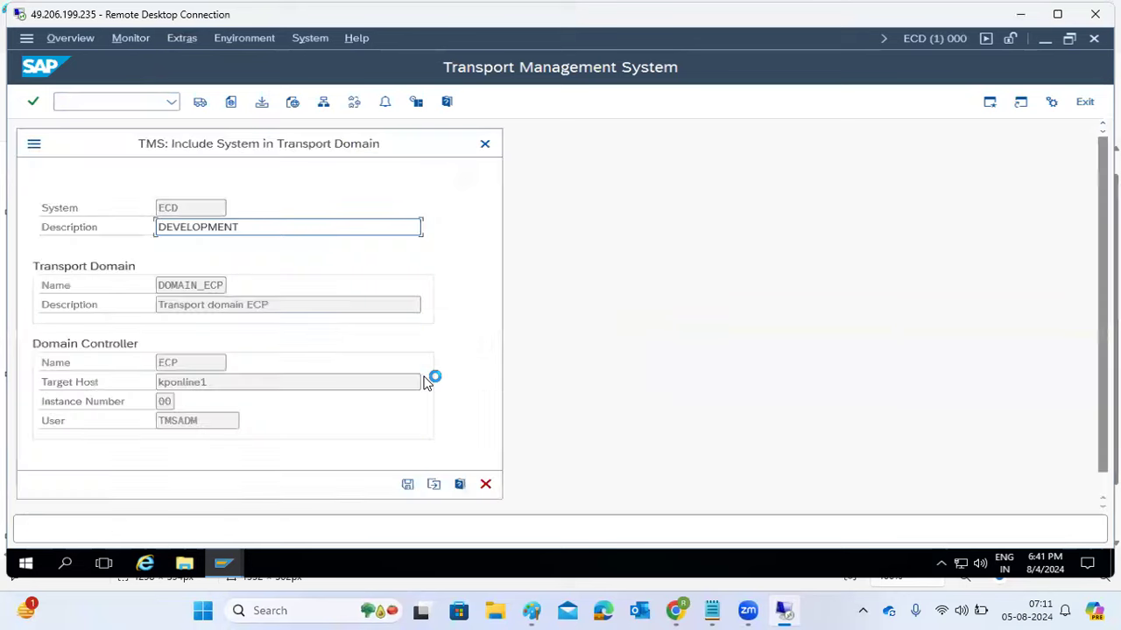
click(486, 484)
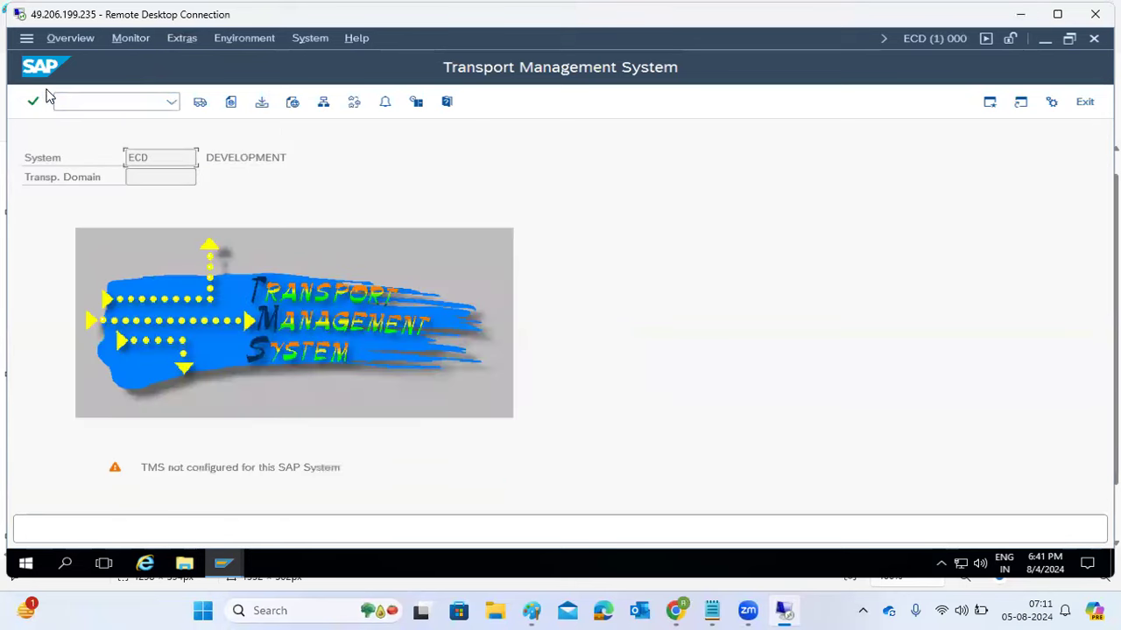
- Reopen the Transport Management System with STMS and choose Other Configuration
click(94, 105)
text(/)
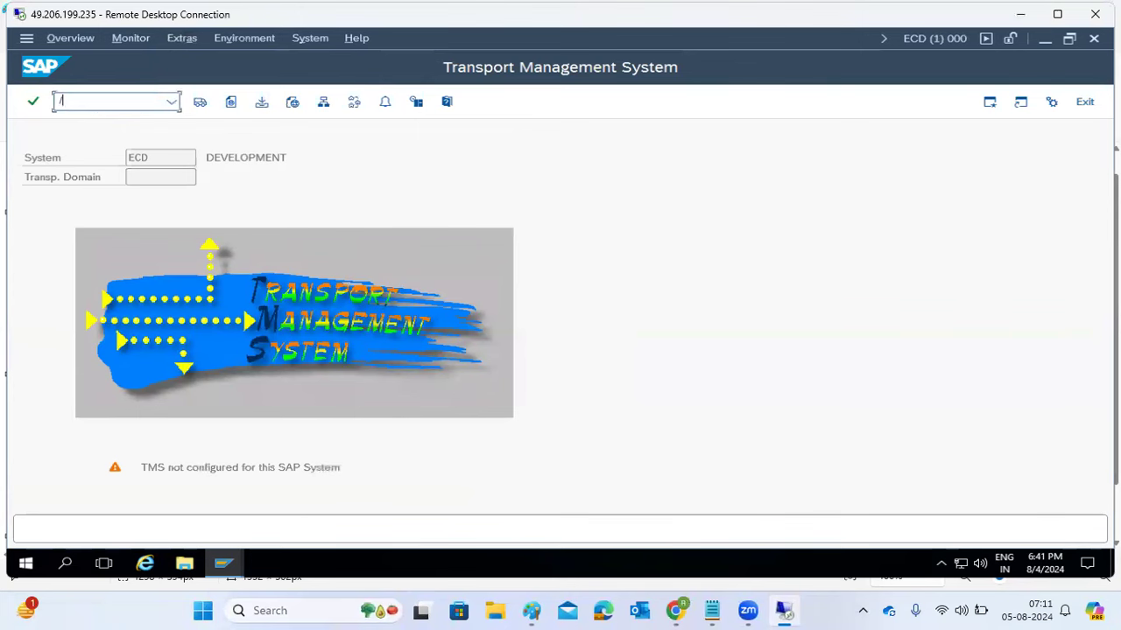
text(nstmd)
key(Return)
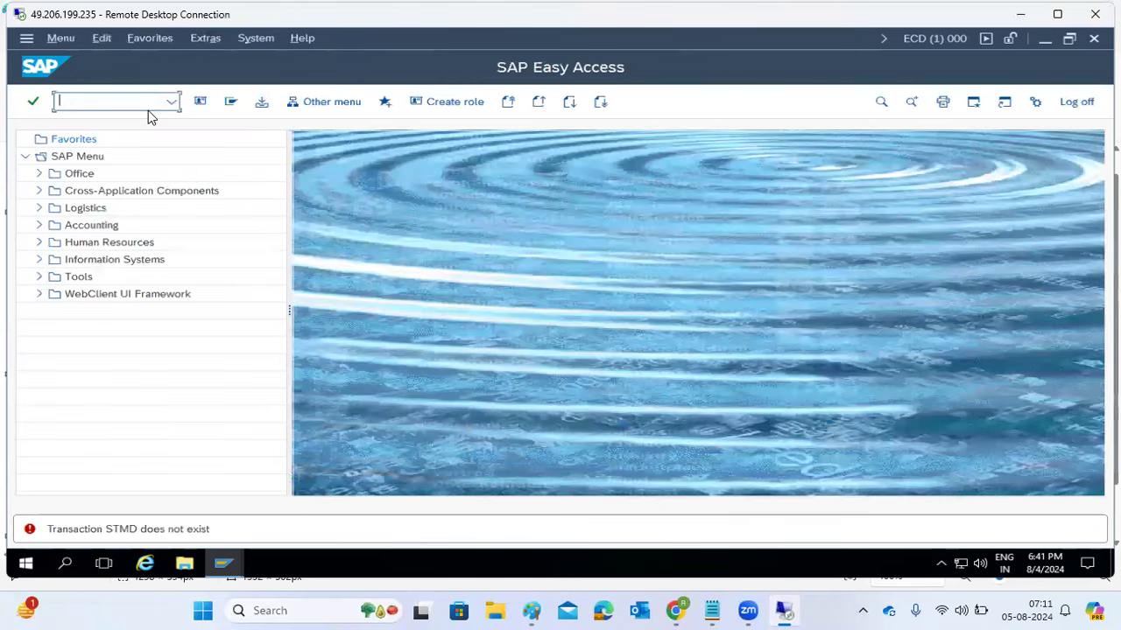
text(stms)
key(Return)
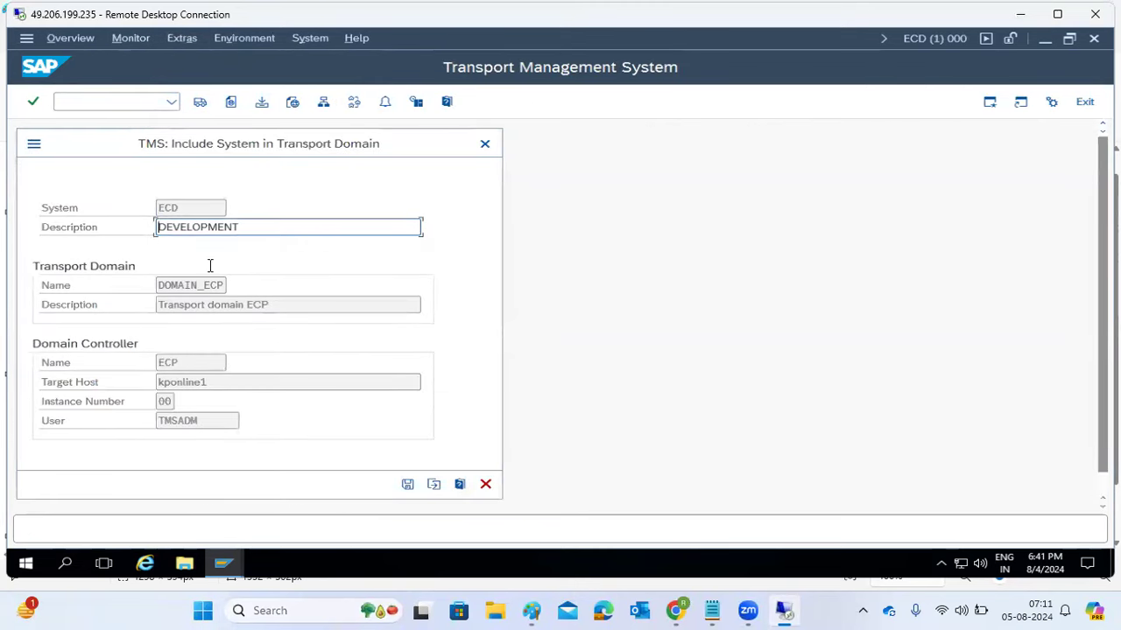
click(432, 485)
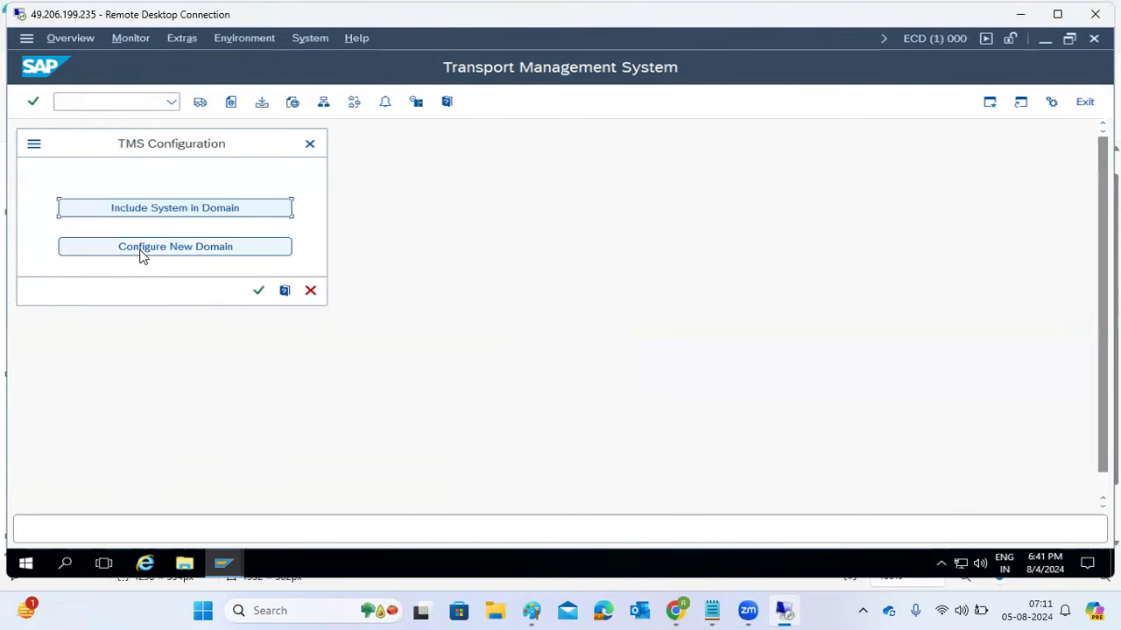
- Configure and save the new transport domain DOMAIN_ECD, then return to the Paint notes
click(144, 253)
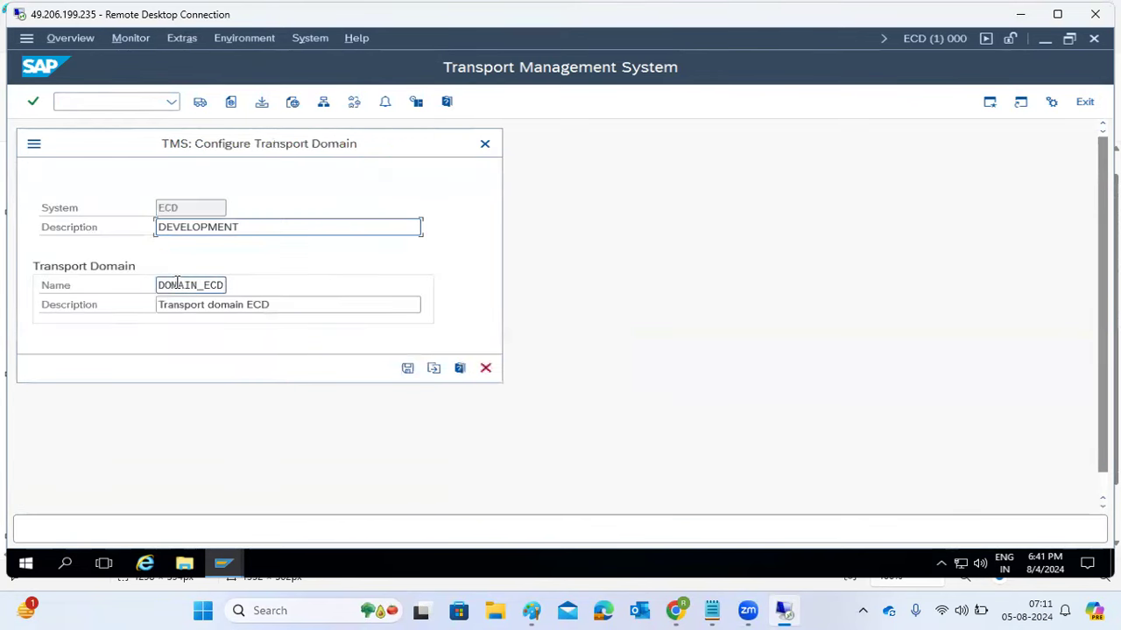
drag(172, 285, 242, 291)
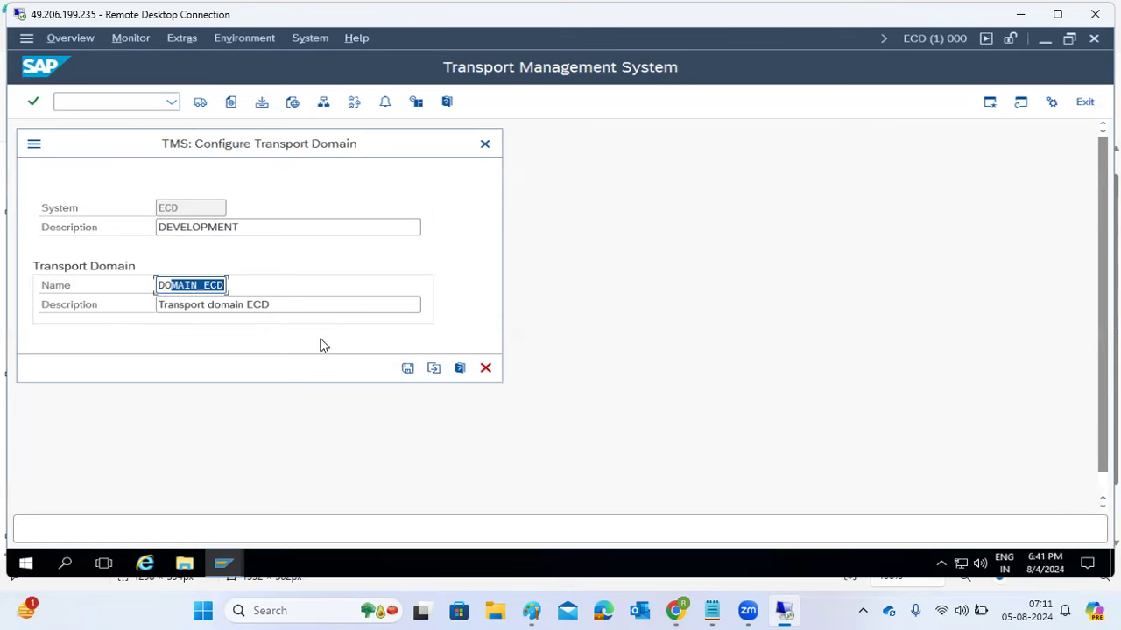
click(407, 369)
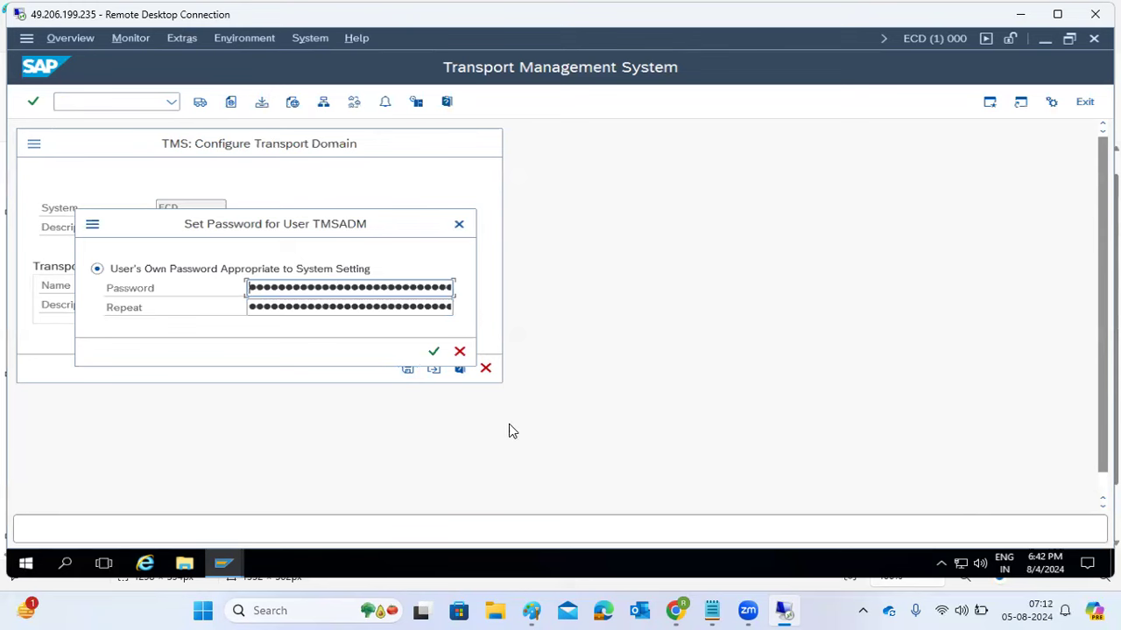
click(530, 604)
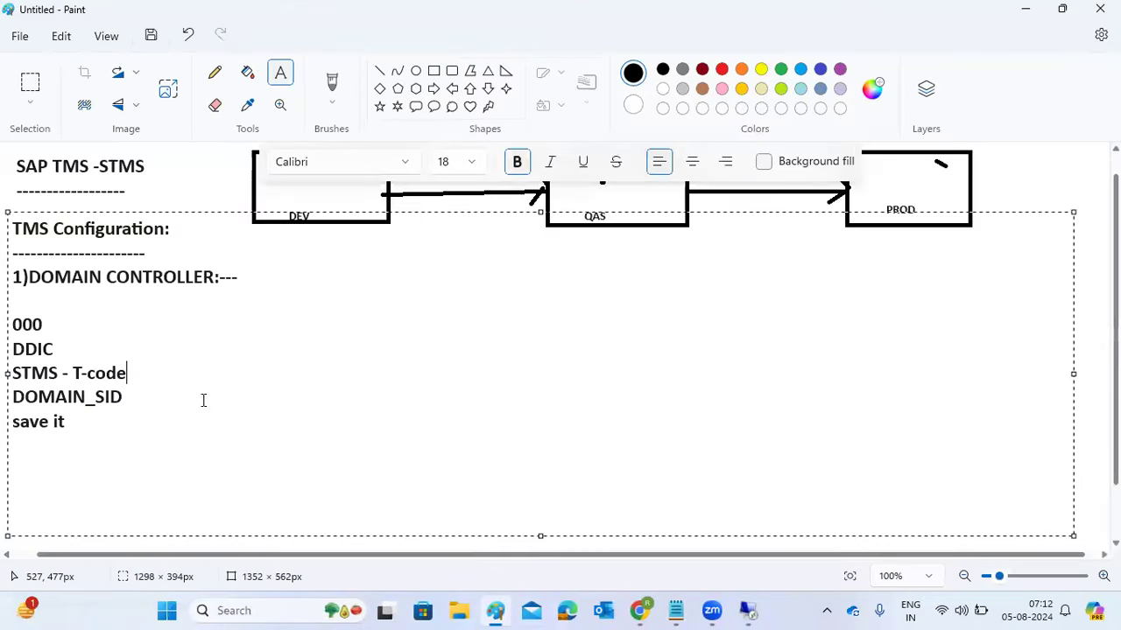
- Add a text list '1- user :TMSADM', '2- RFCs : TMSADM* TMSSUP*', '3- RDDIMPDP', then return to SAP
click(1081, 338)
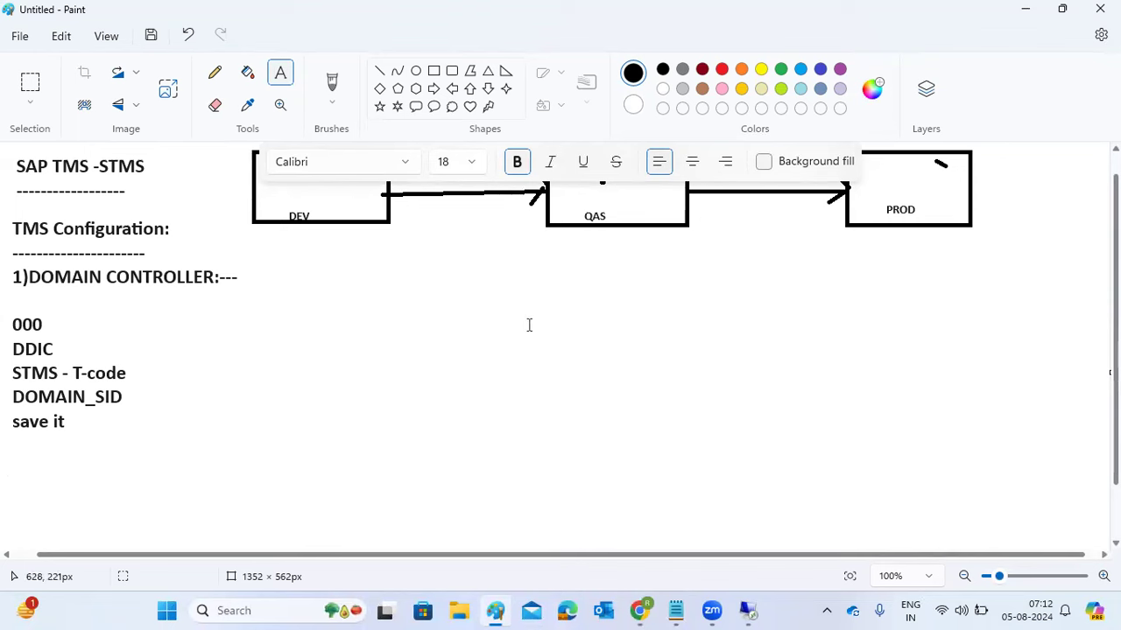
drag(527, 266, 729, 520)
text(1- user )
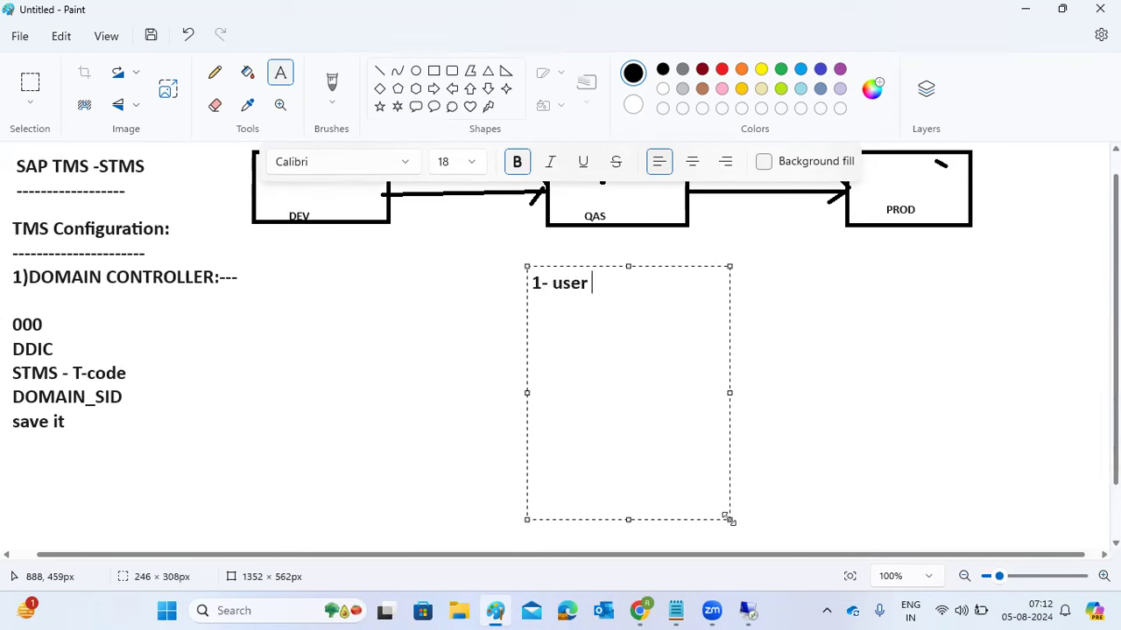
text(:TMSADM)
key(Return)
text(2- )
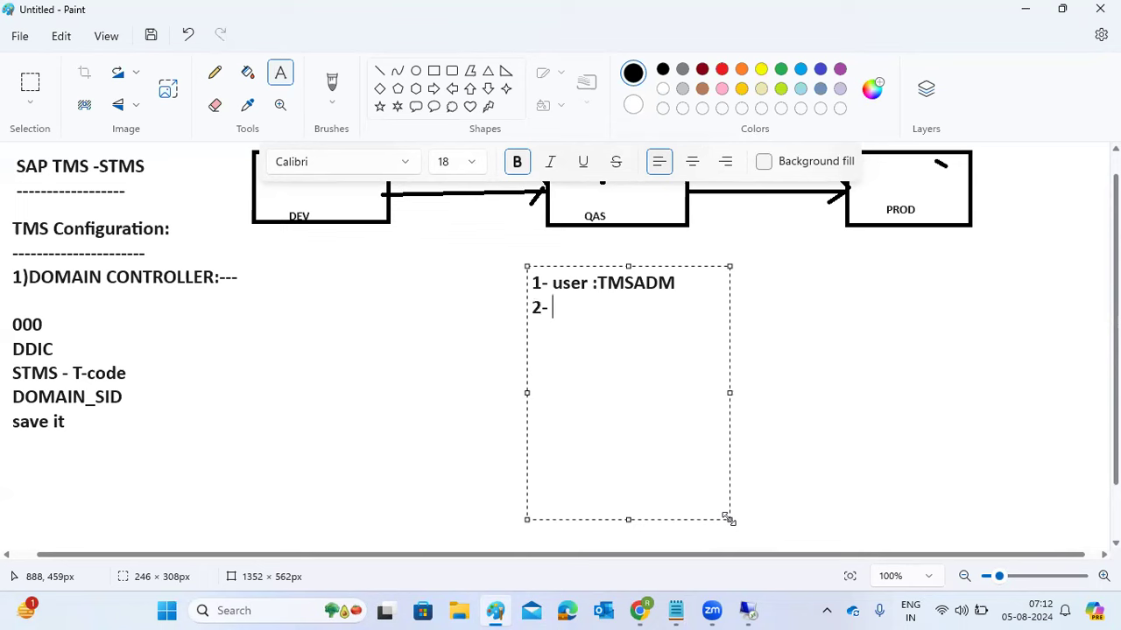
text(RFCs : TMSADM)
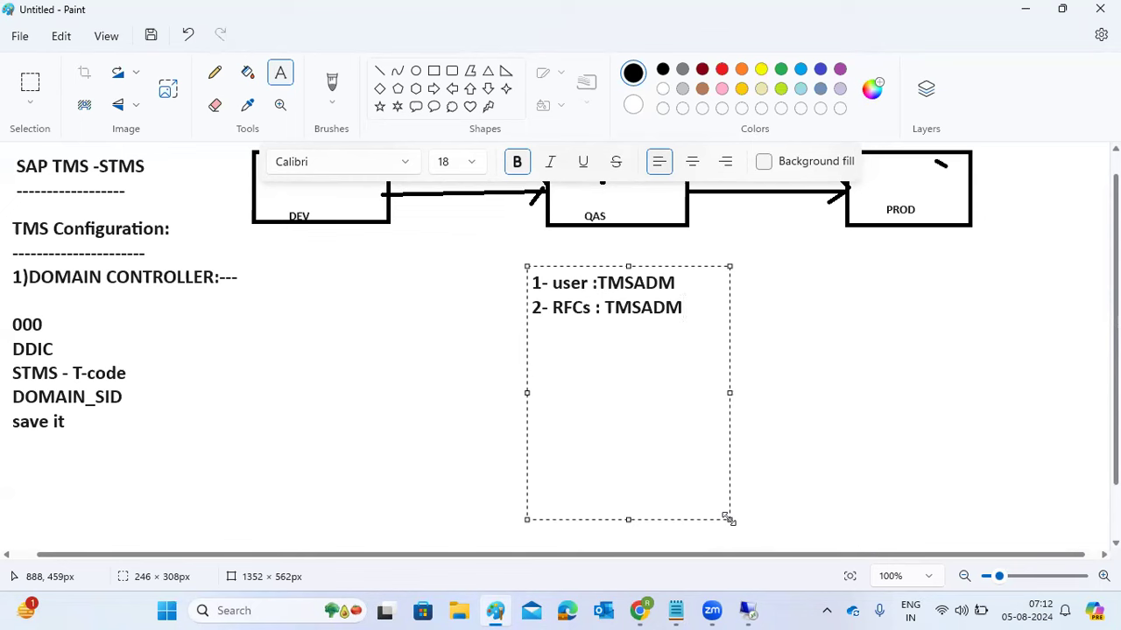
text(* TMSSUP)
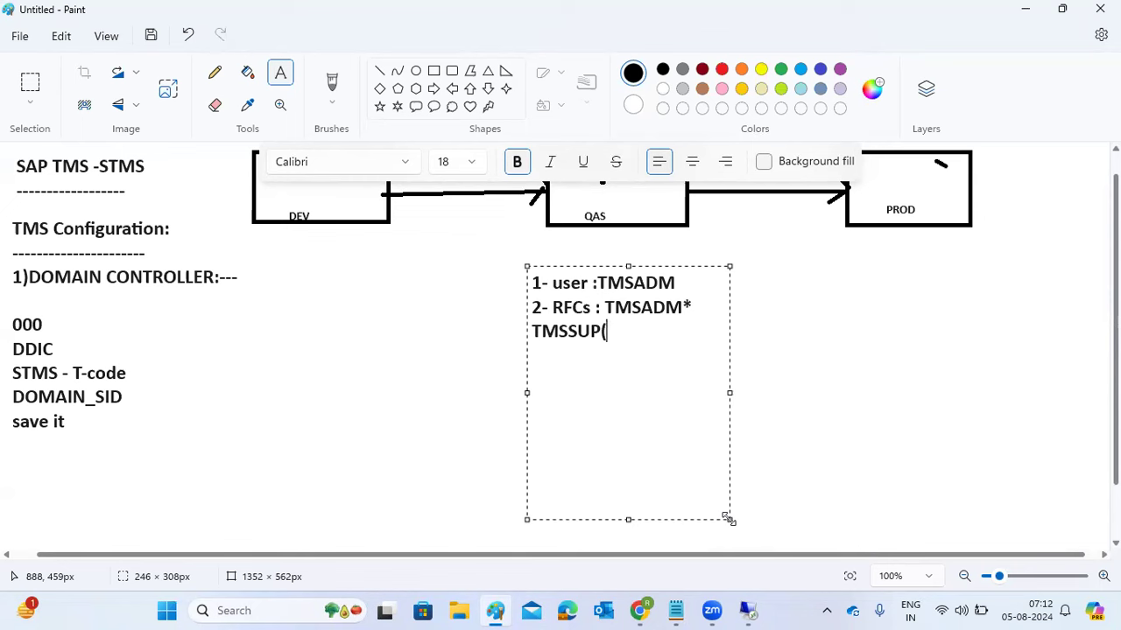
text(*)
key(Return)
text(3- RDDIMPDP)
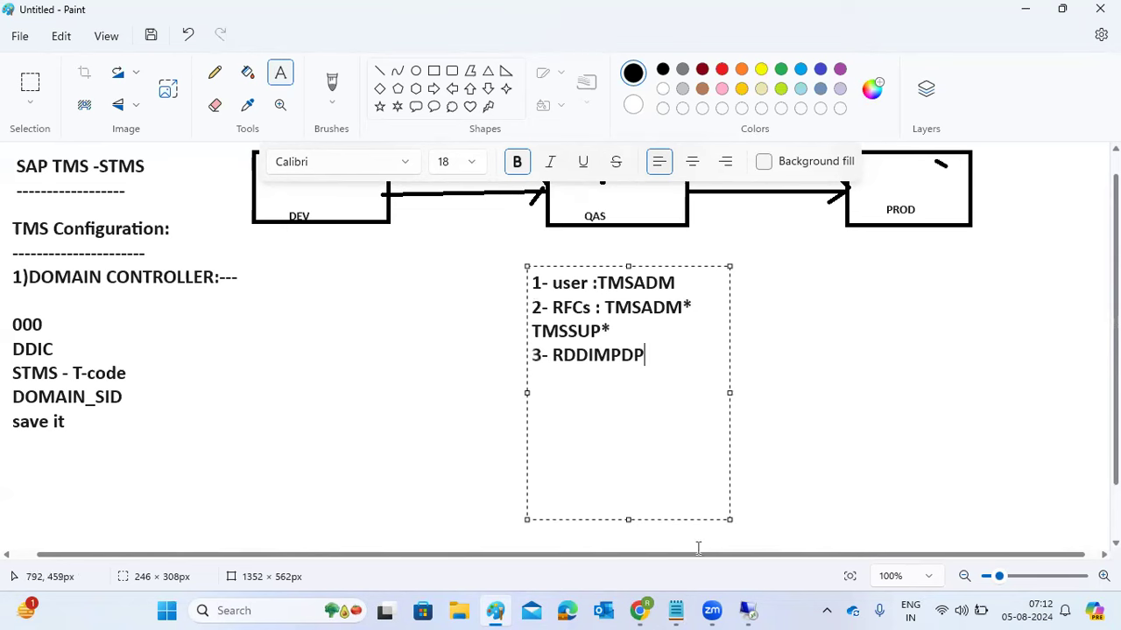
click(746, 611)
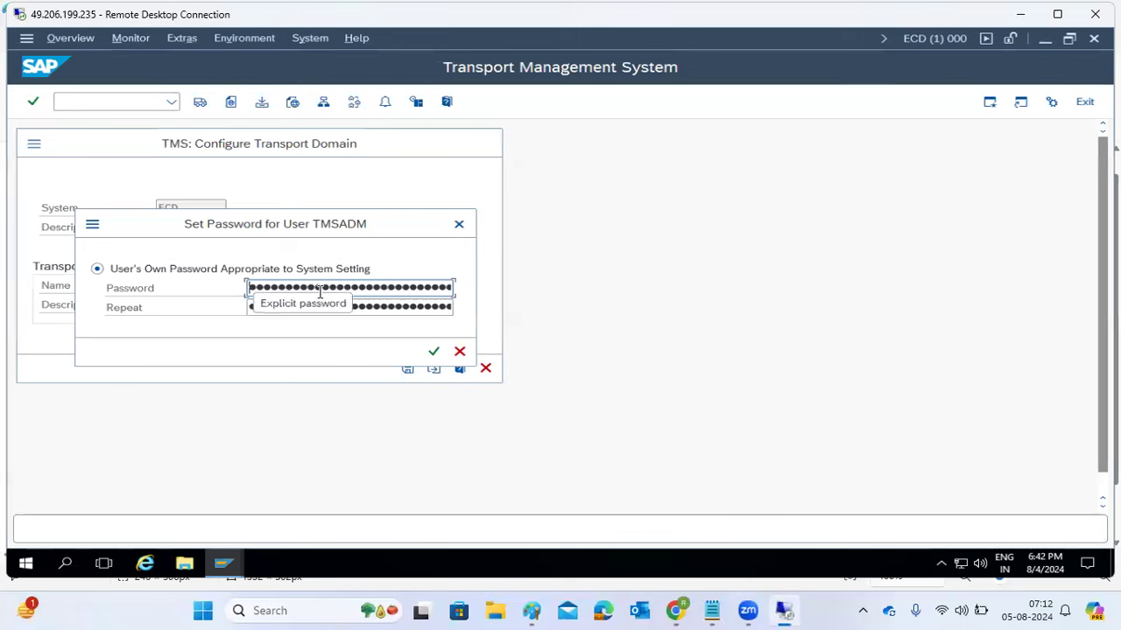
- Confirm the TMSADM password and submit the remote logon with the account password
key(Right)
key(Right)
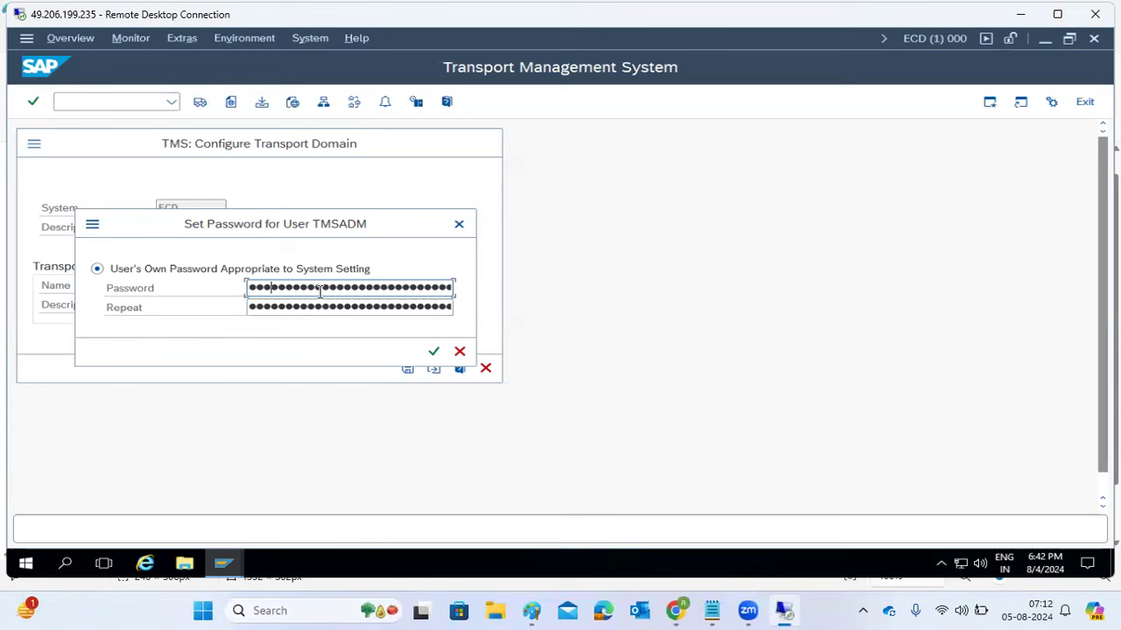
key(Tab)
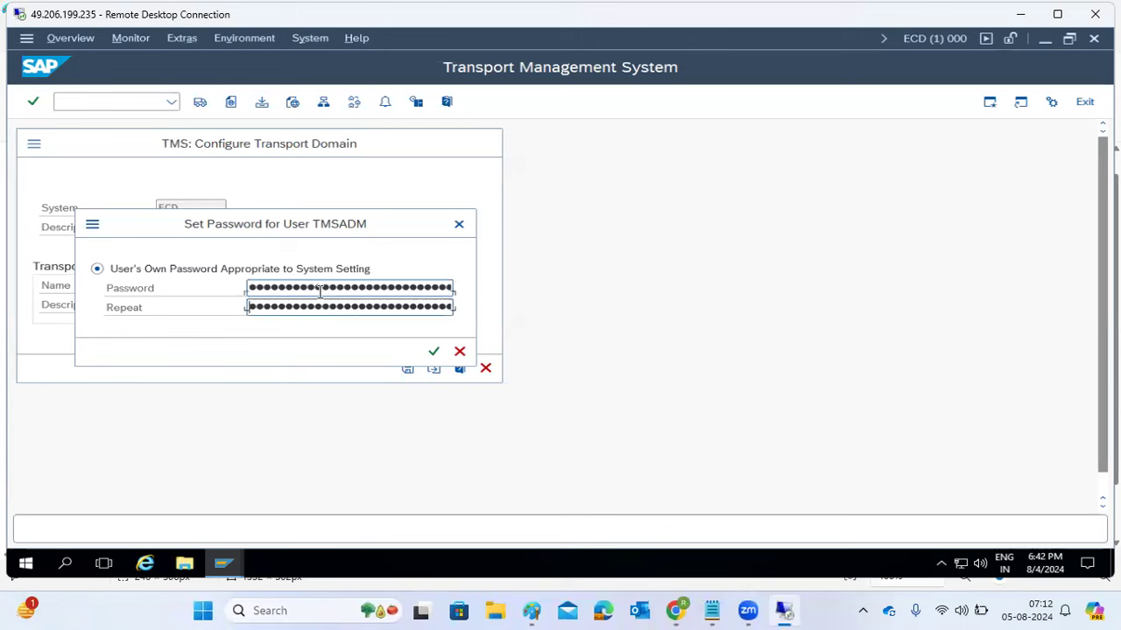
key(Right)
key(Right)
key(Right)
key(Right)
key(Right)
click(326, 292)
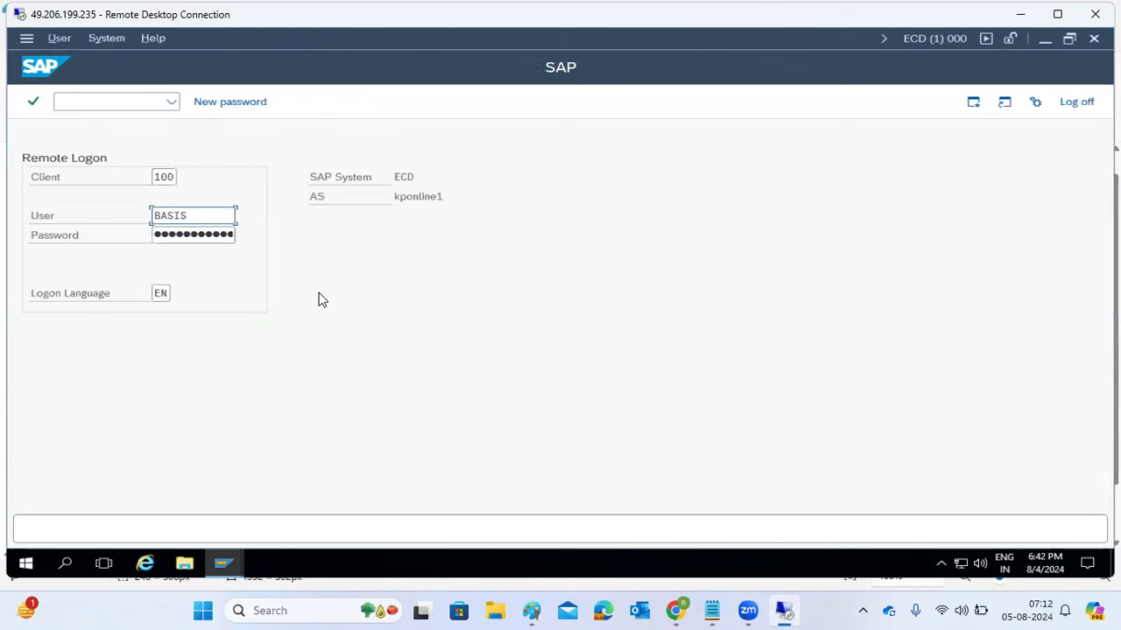
click(169, 235)
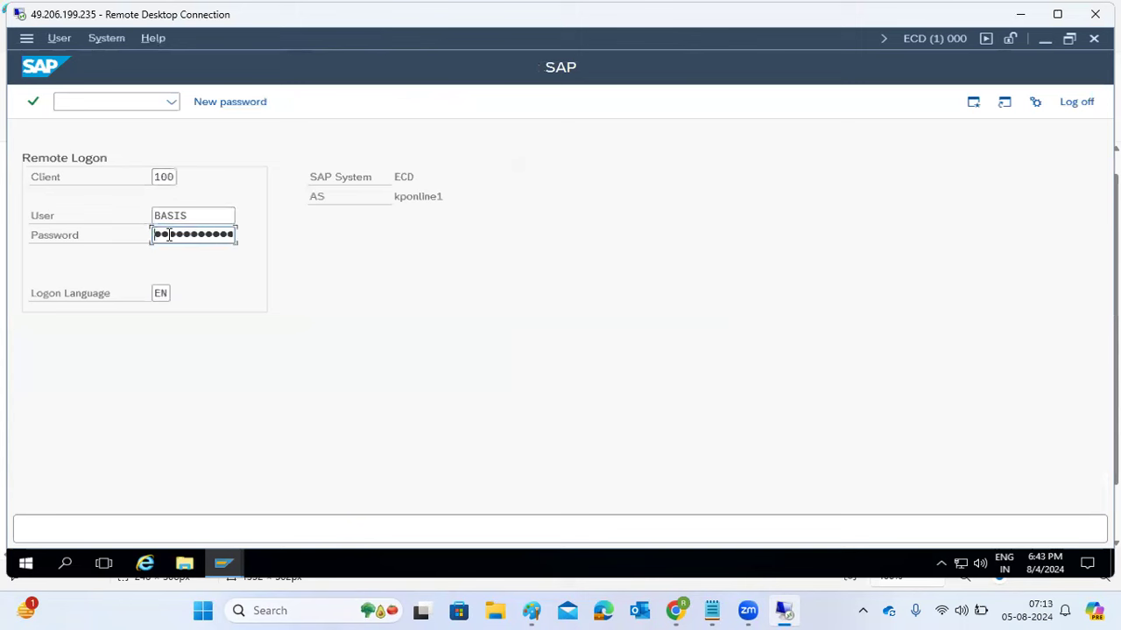
key(shift+Tab)
key(Tab)
key(Return)
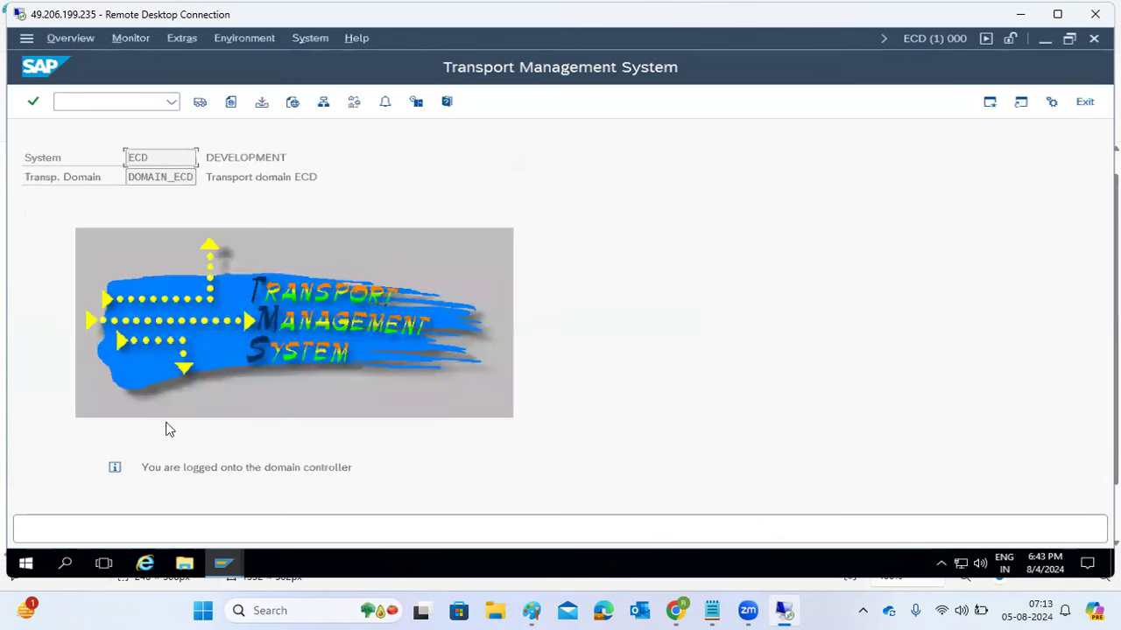
- Check the import overview for DOMAIN_ECD and return to the main TMS screen
drag(132, 174, 196, 177)
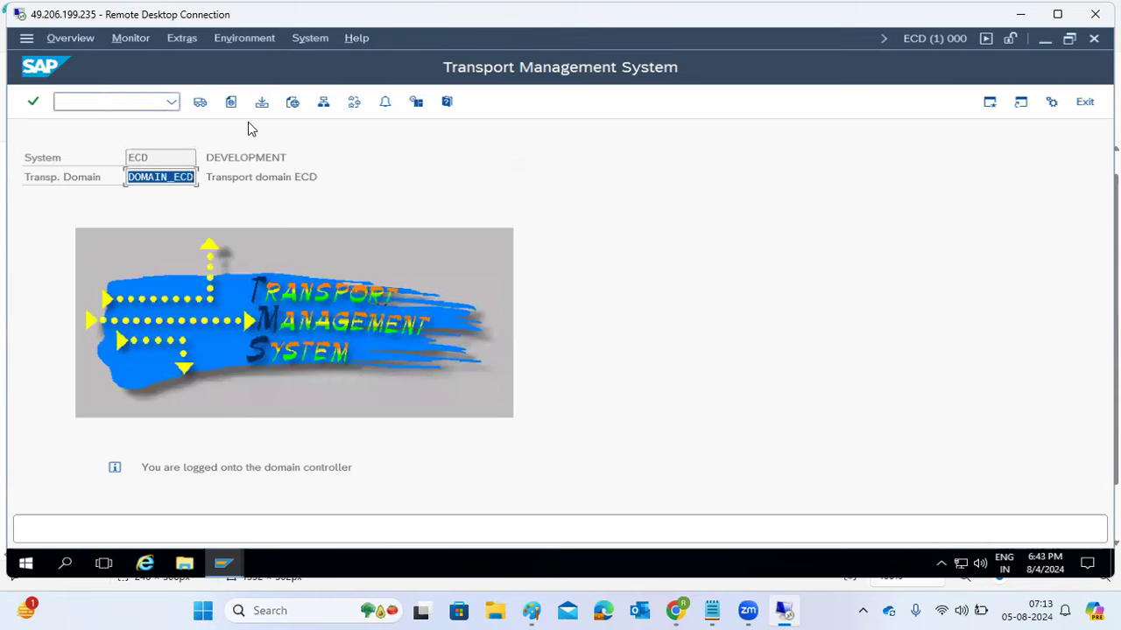
click(200, 102)
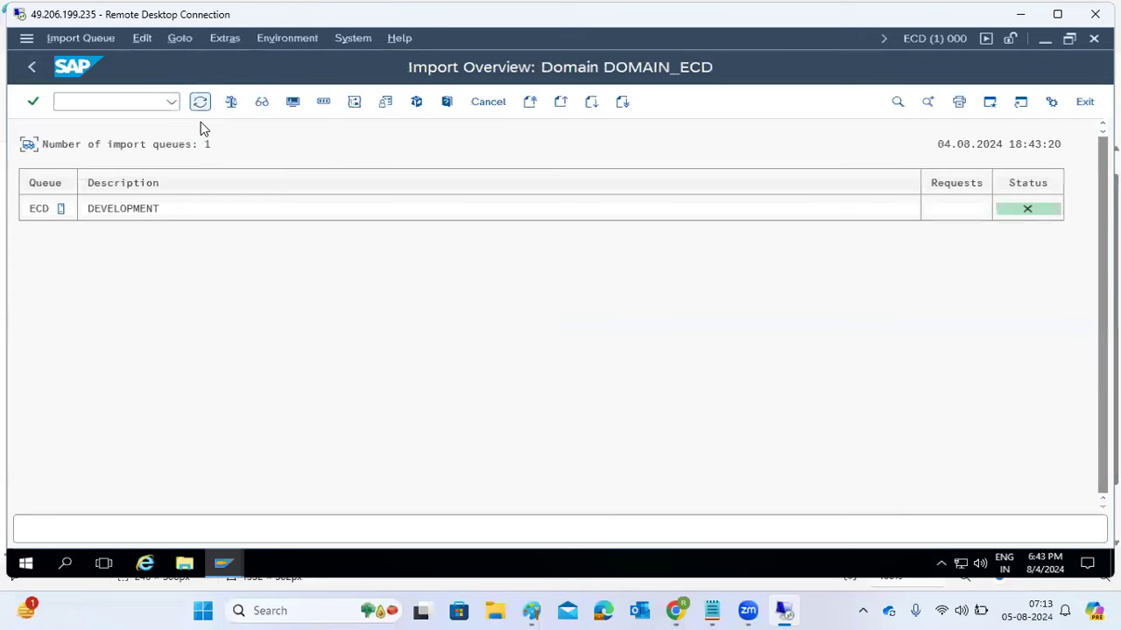
click(29, 68)
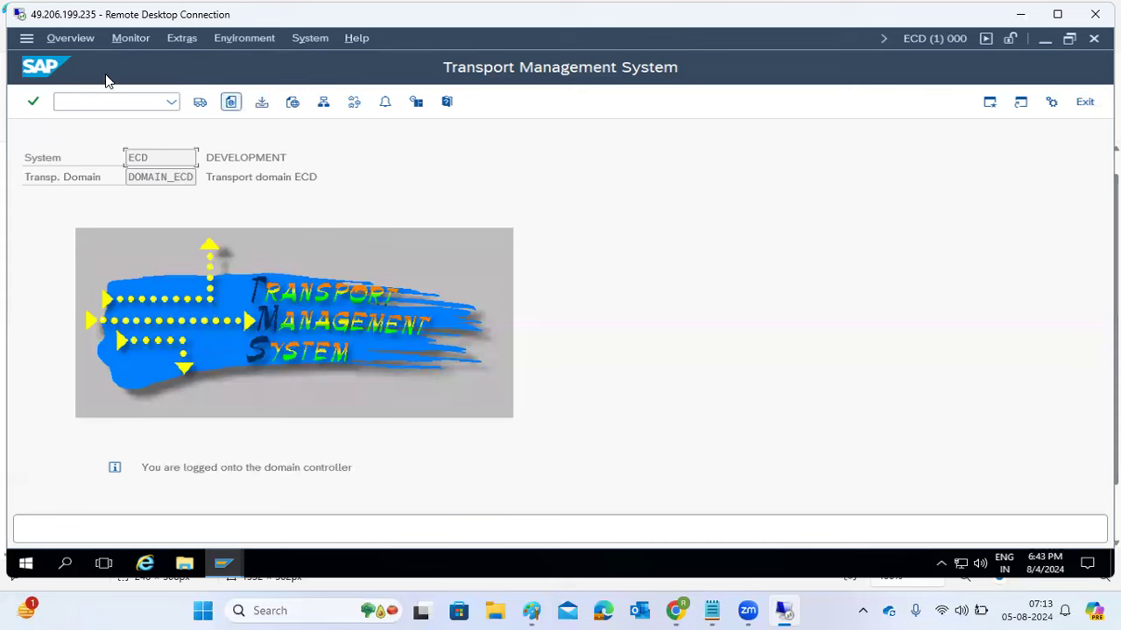
- View the system and session details, then minimize the remote session to reveal the notes
click(933, 42)
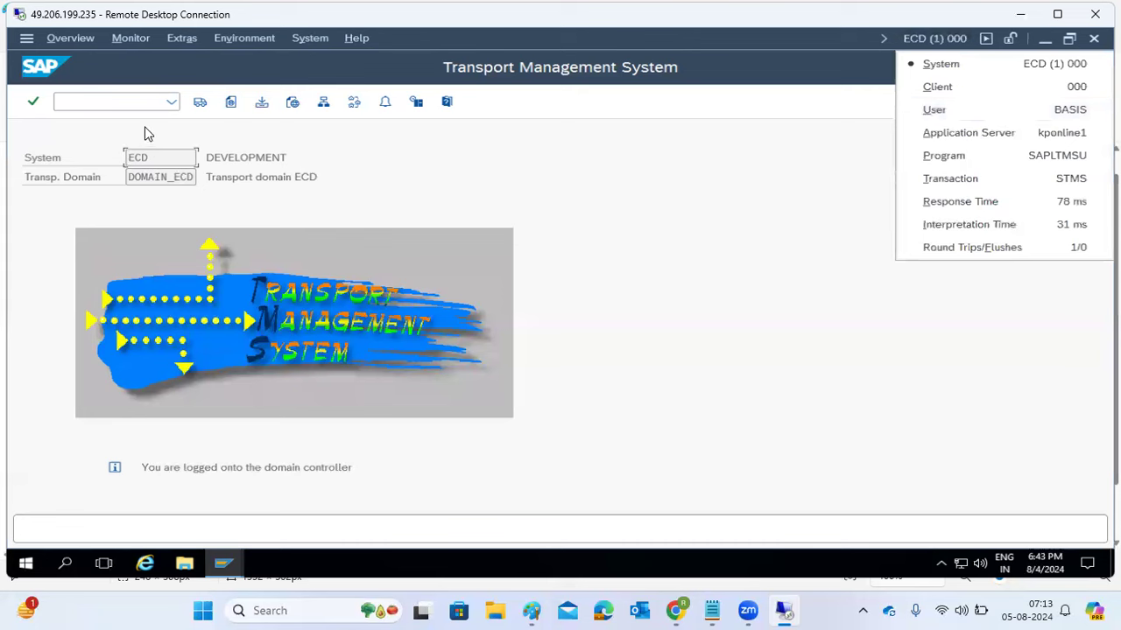
click(140, 178)
click(124, 181)
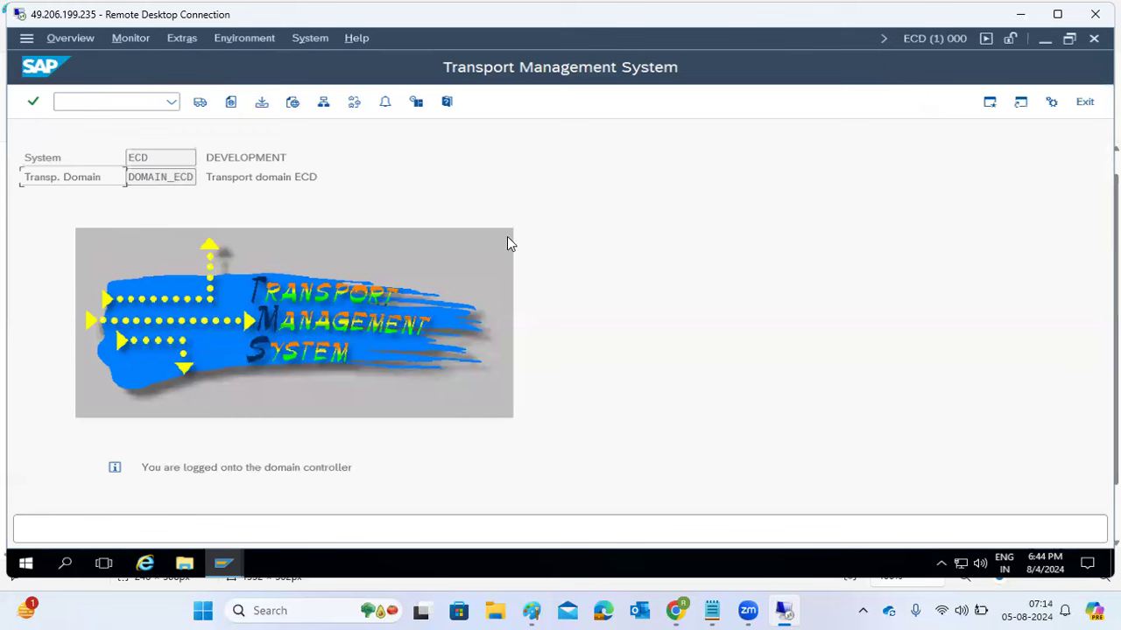
click(1024, 15)
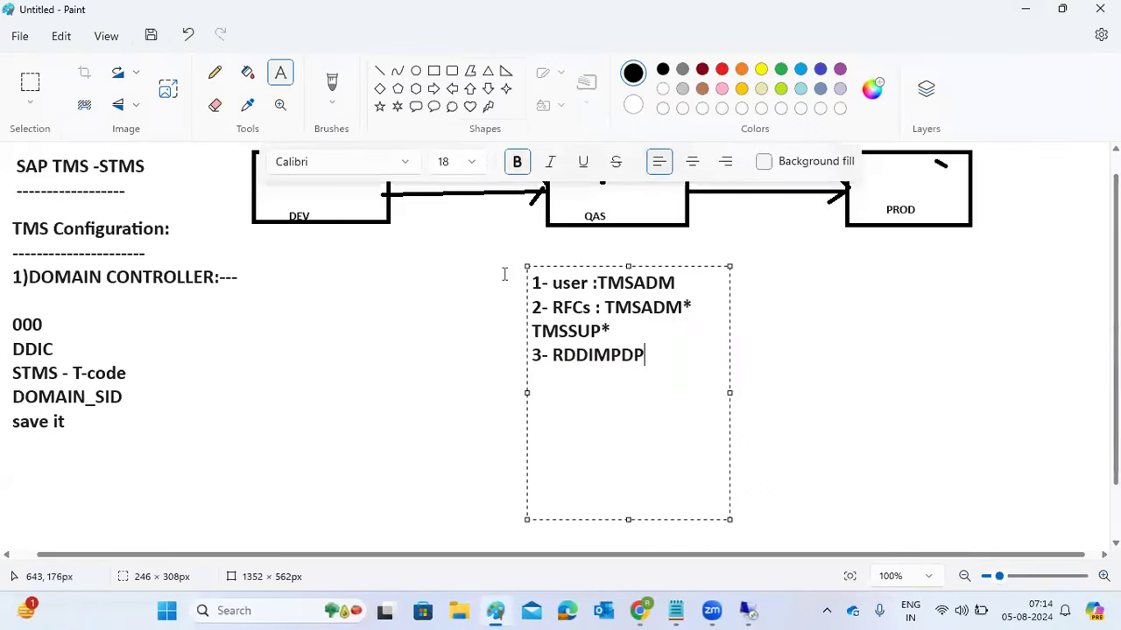
- Start a heading '2)How to add the systems into DC:' with lines 000, DDIC, STMS
click(295, 268)
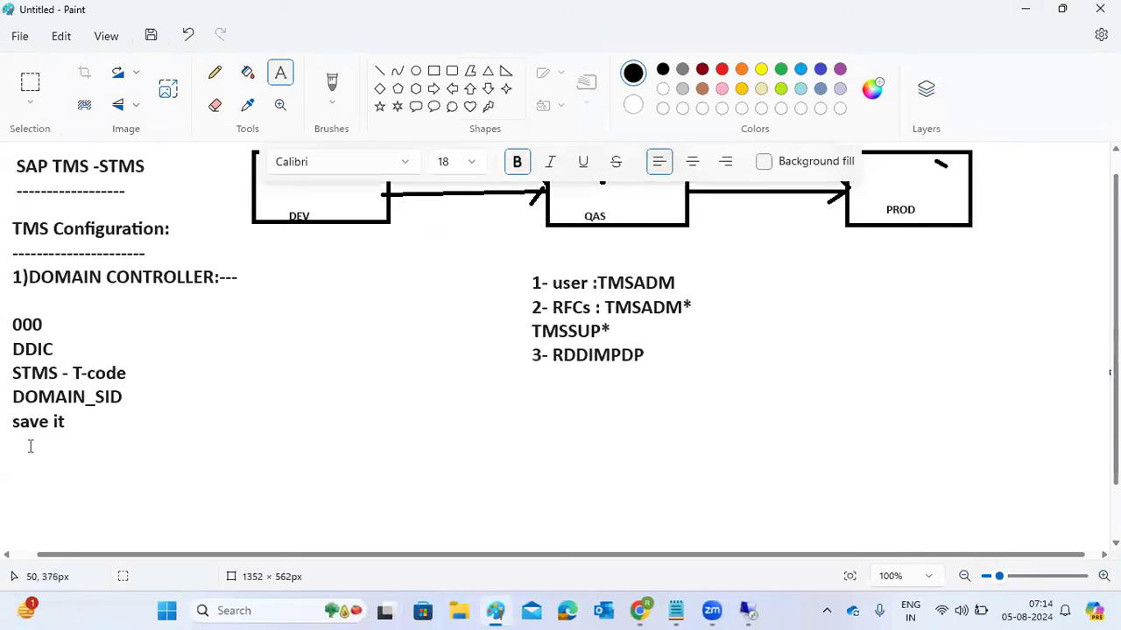
drag(12, 437, 1061, 544)
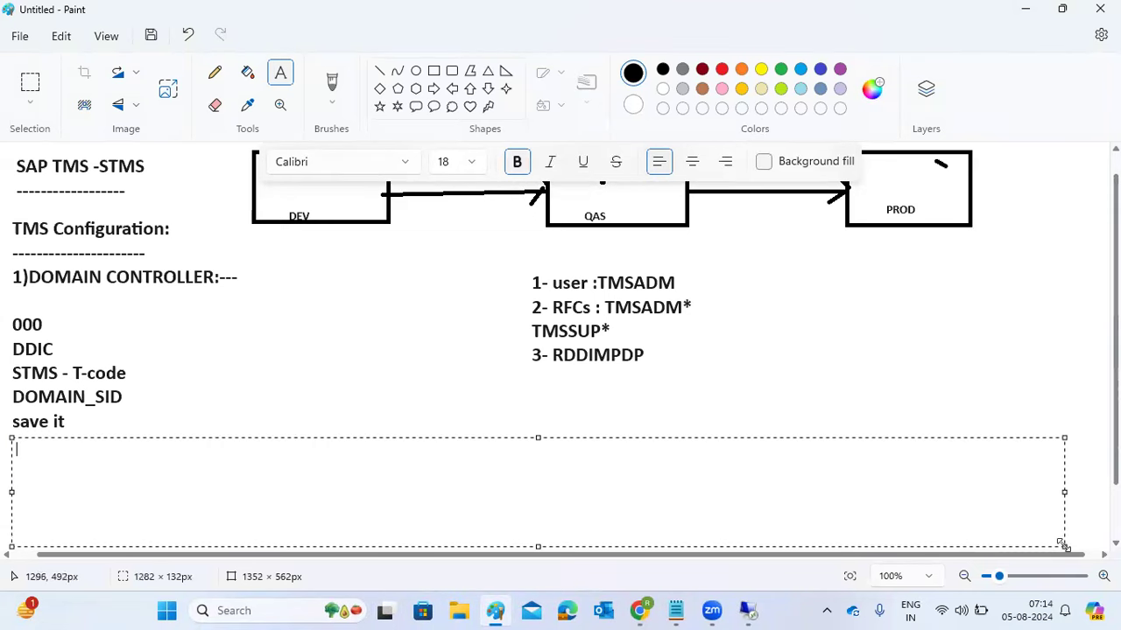
text(2)How to )
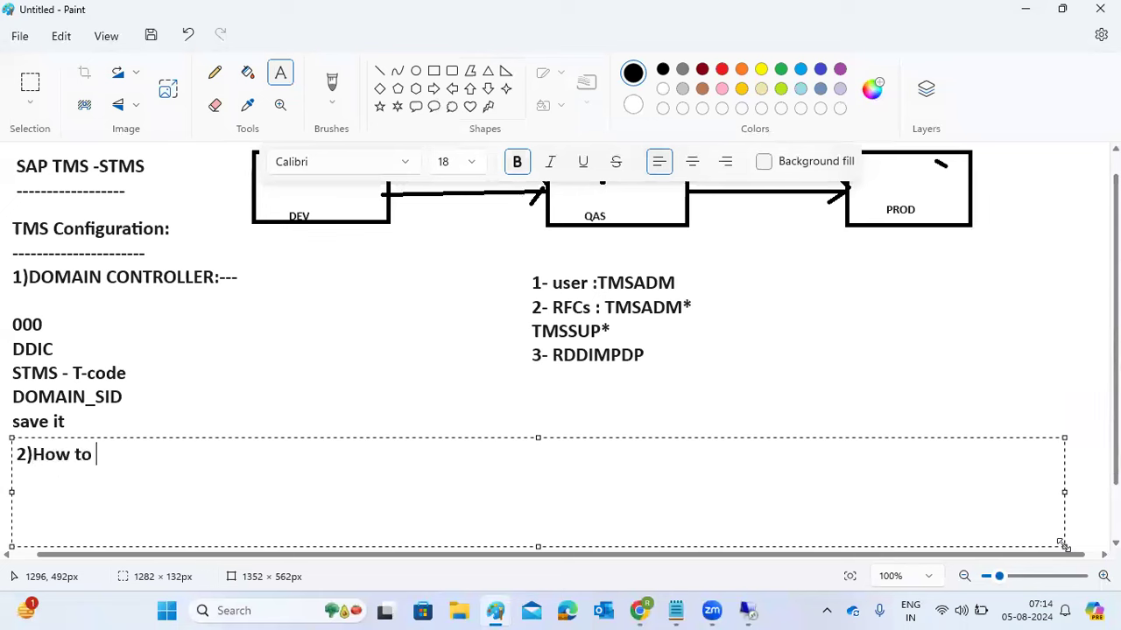
text(add the systems)
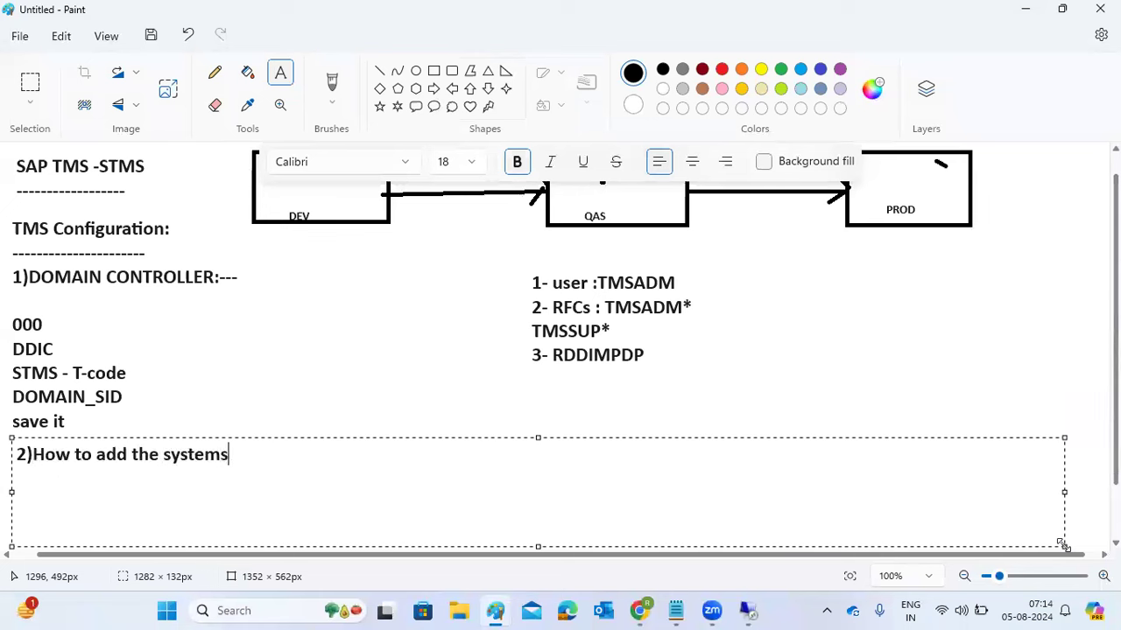
text( into DO)
key(BackSpace)
text(C:)
key(Return)
text(======================= )
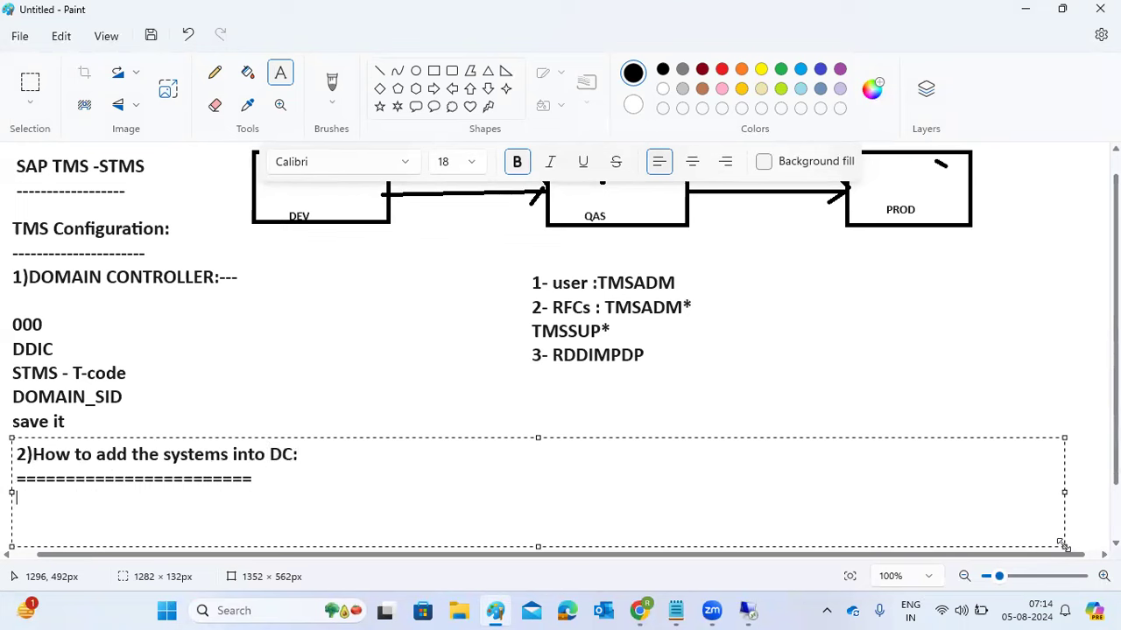
text(000)
key(Return)
text(DDIC)
key(Return)
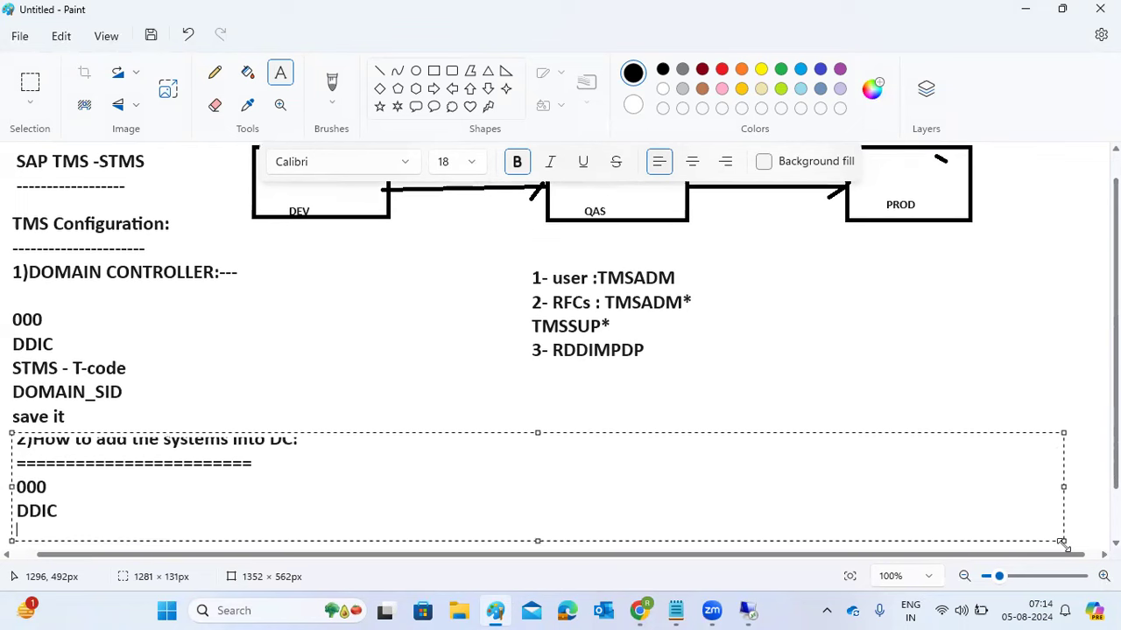
text(STMS)
key(Return)
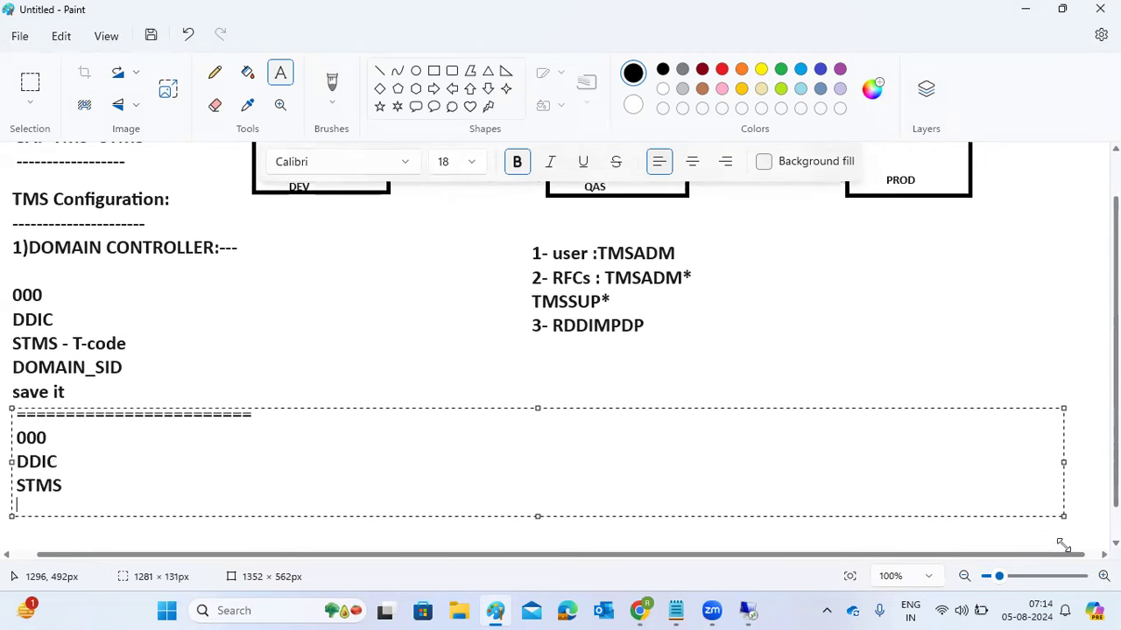
key(BackSpace)
key(BackSpace)
key(BackSpace)
key(BackSpace)
key(BackSpace)
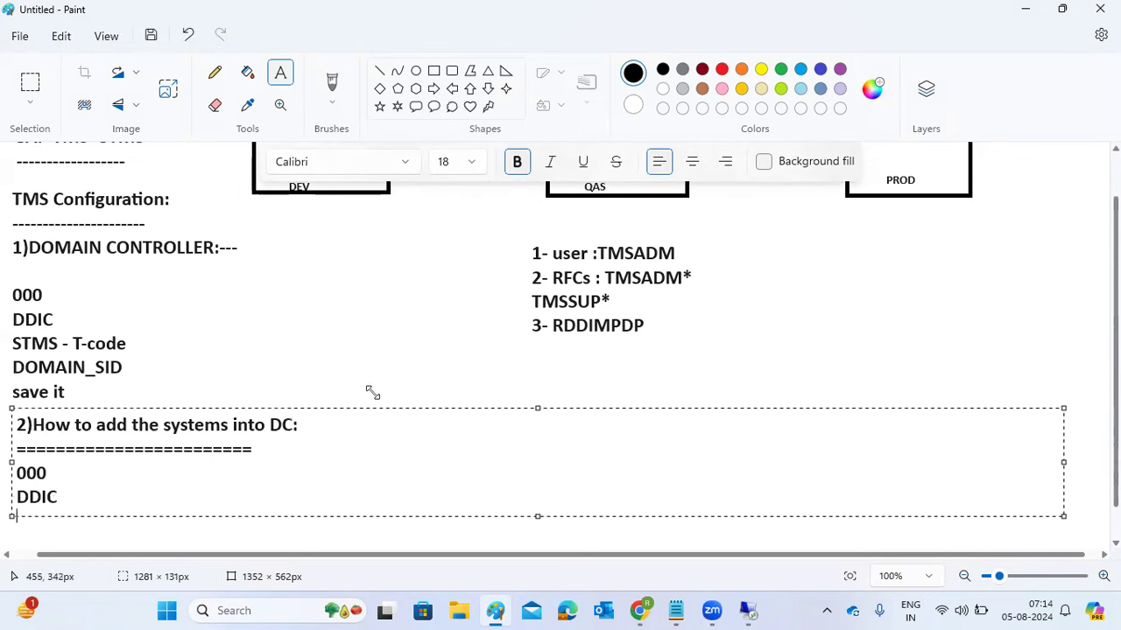
- Discard that text box and undo the last change to the notes
drag(373, 393, 339, 378)
click(526, 358)
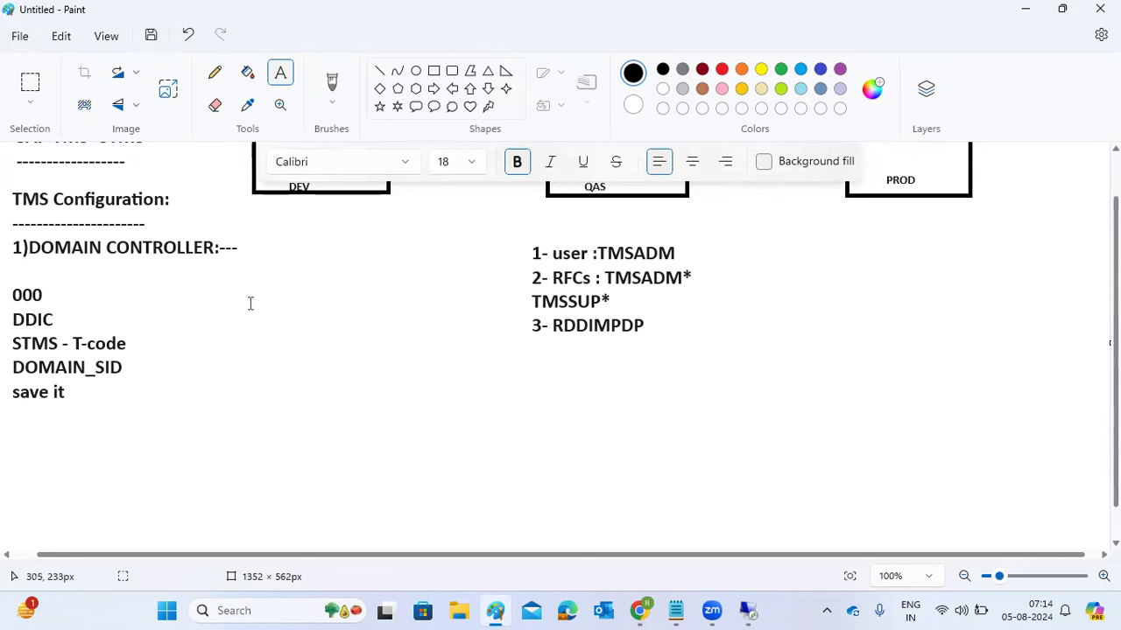
key(ctrl+z)
scroll(386, 327, up, 1)
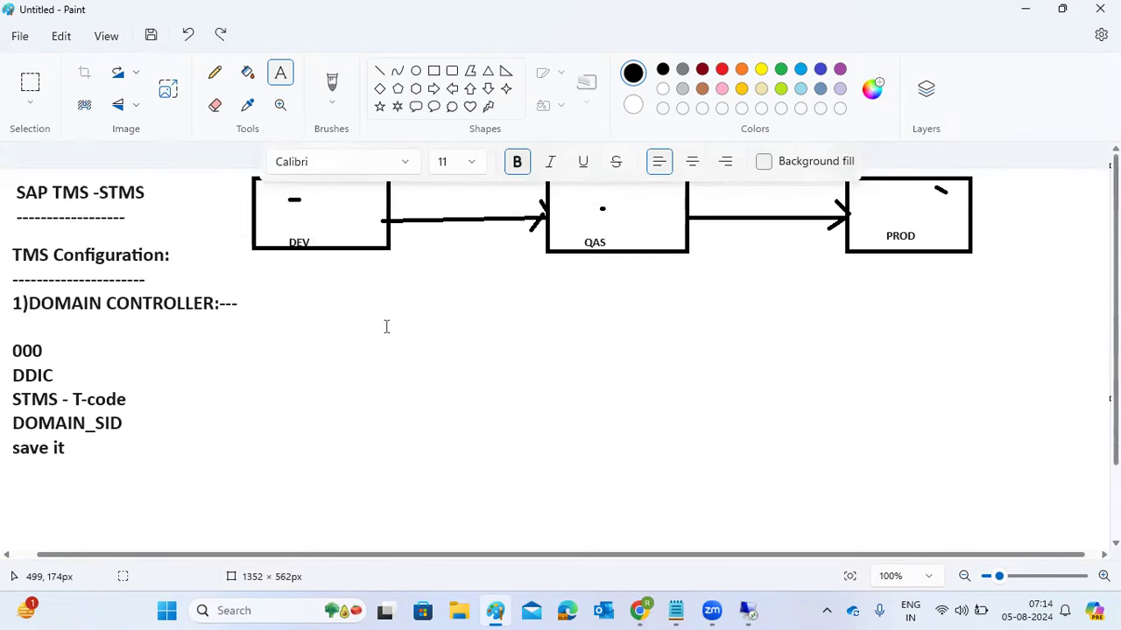
- Add a text box reading '000 DDIC STMS DOMAIN_SID' and 'save it', then return to SAP
drag(282, 285, 586, 531)
text(000 )
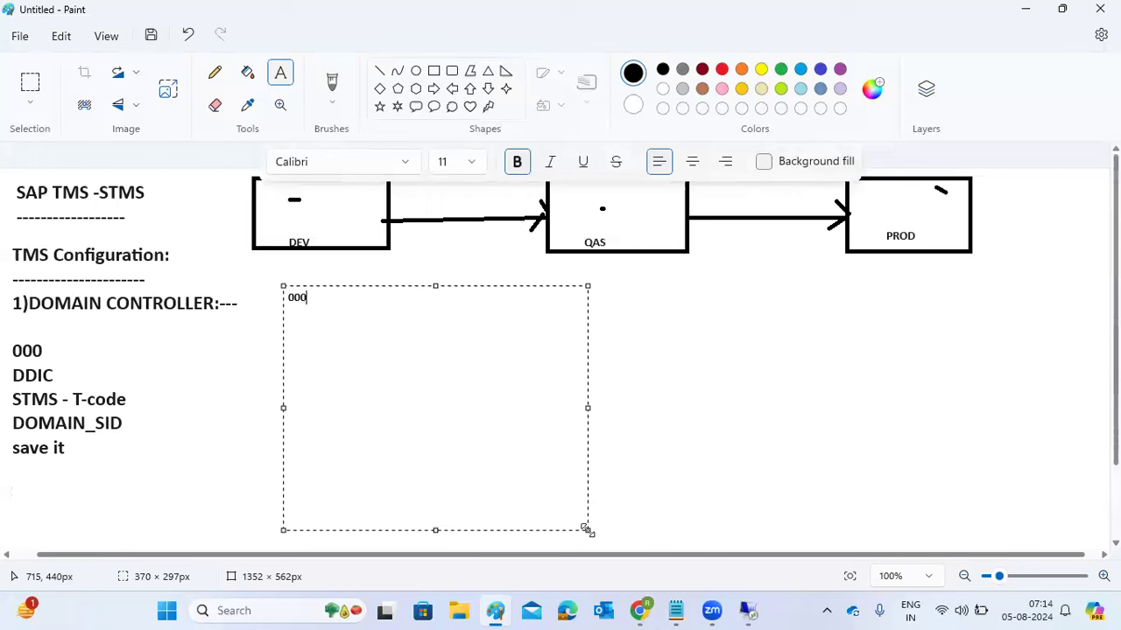
text(DDIC STMS )
text(DOMAIN)
text(_SID)
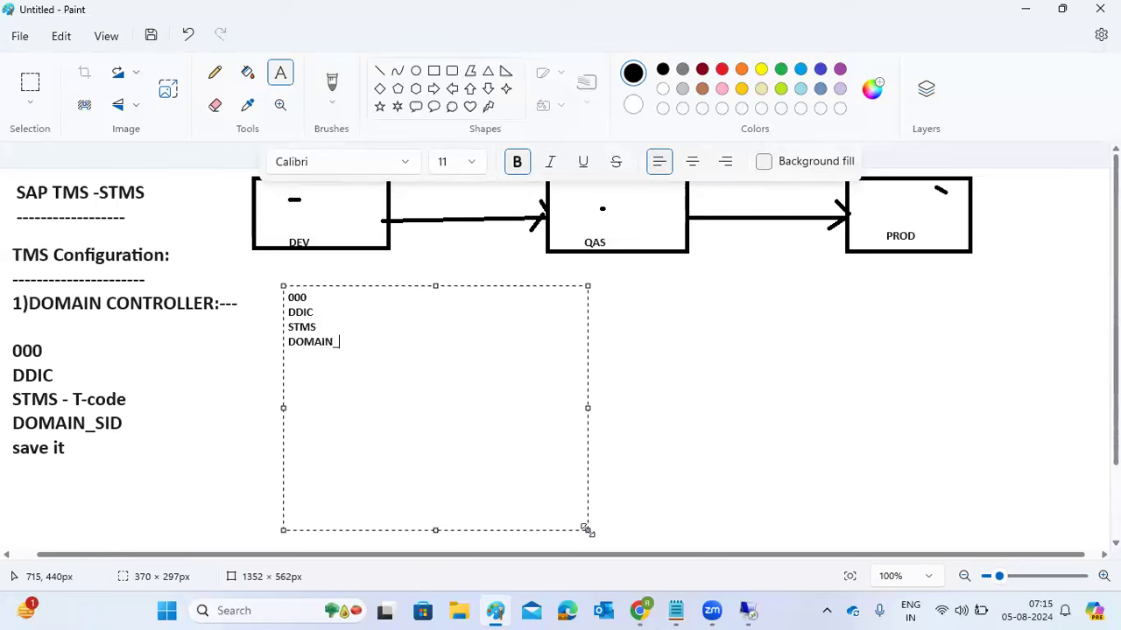
key(Return)
text(save it)
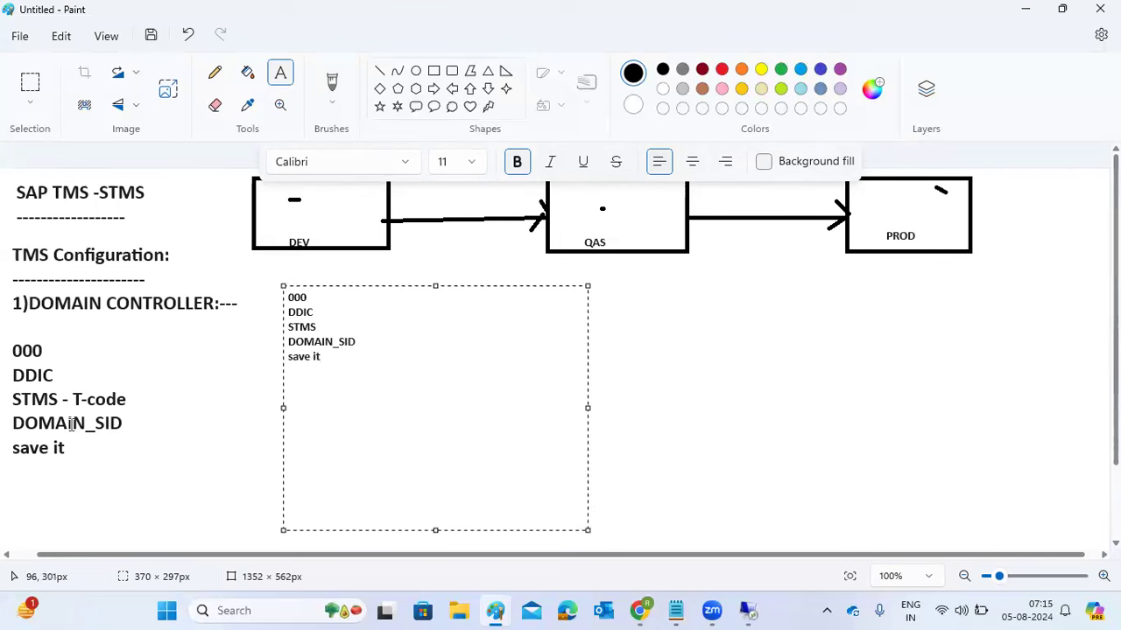
drag(75, 425, 175, 447)
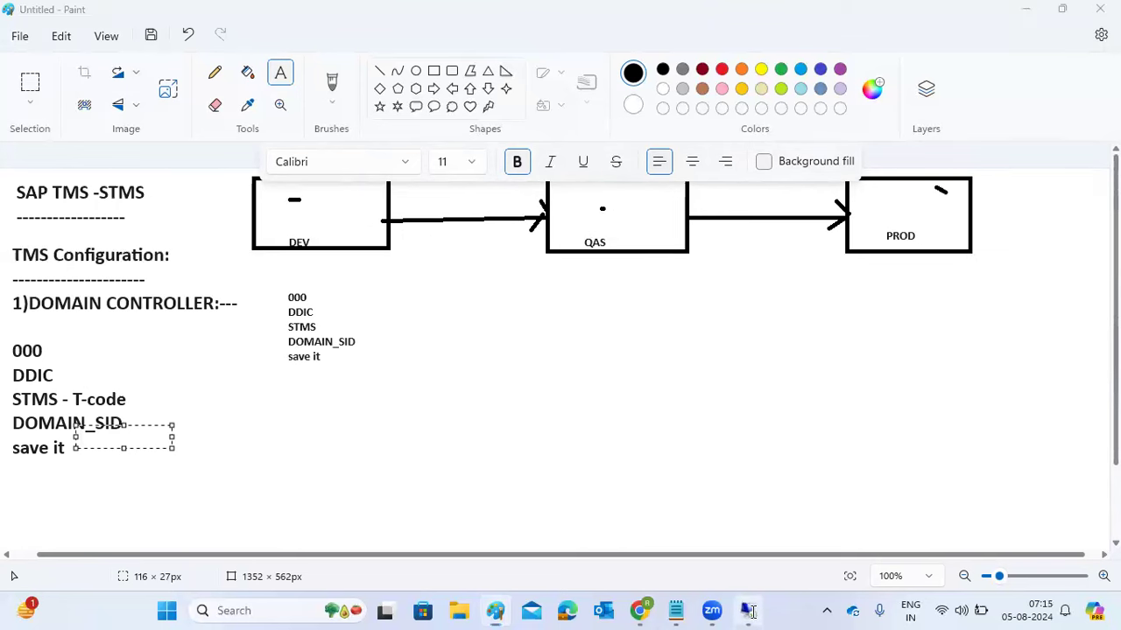
click(747, 610)
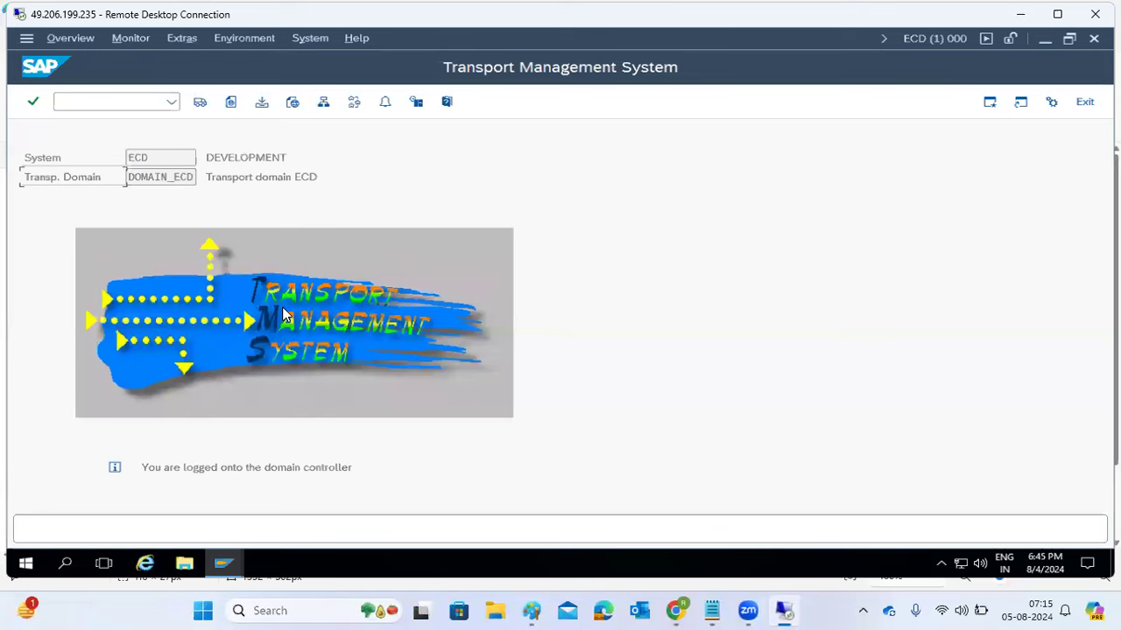
- Log on to the ECC IDES production system in client 000 and run STMS
click(1042, 39)
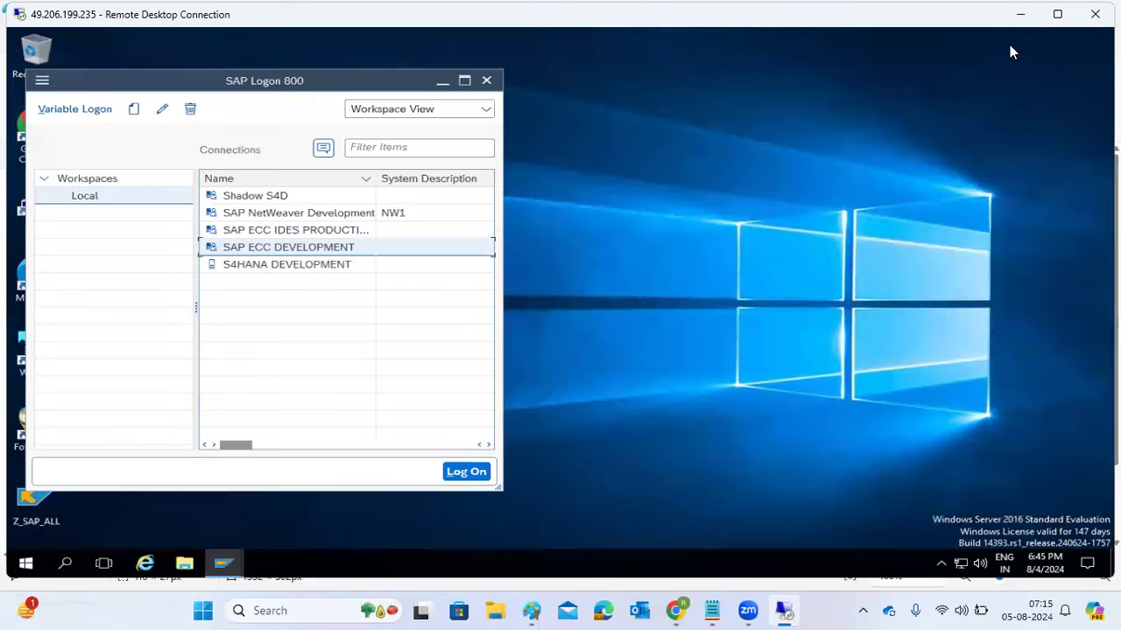
double_click(254, 231)
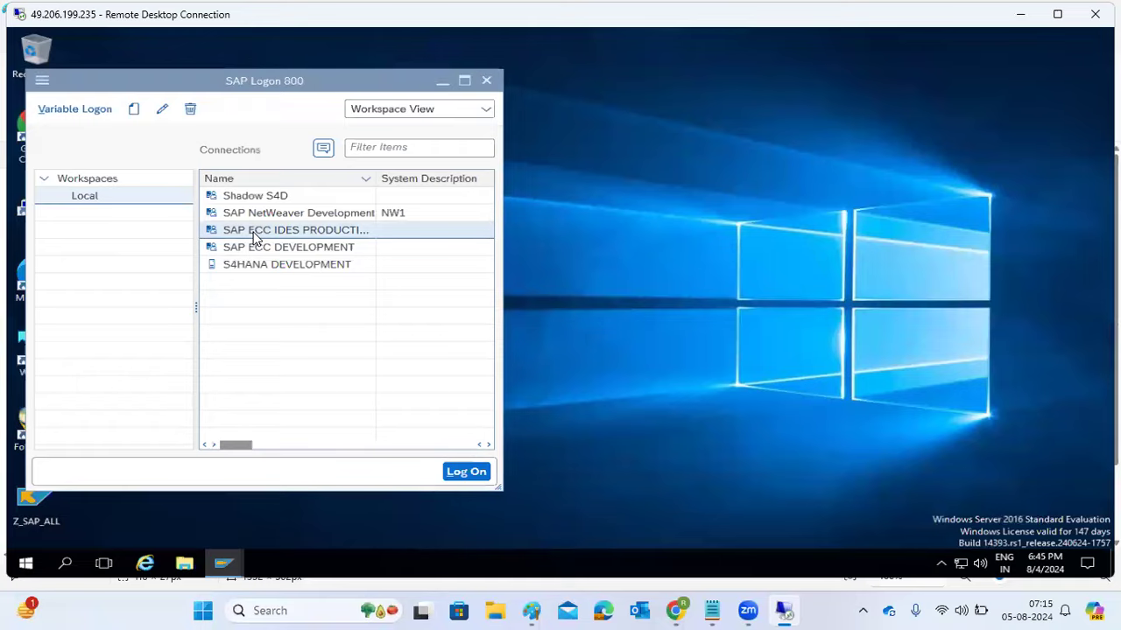
key(shift+Tab)
text(000)
key(Tab)
text(basis)
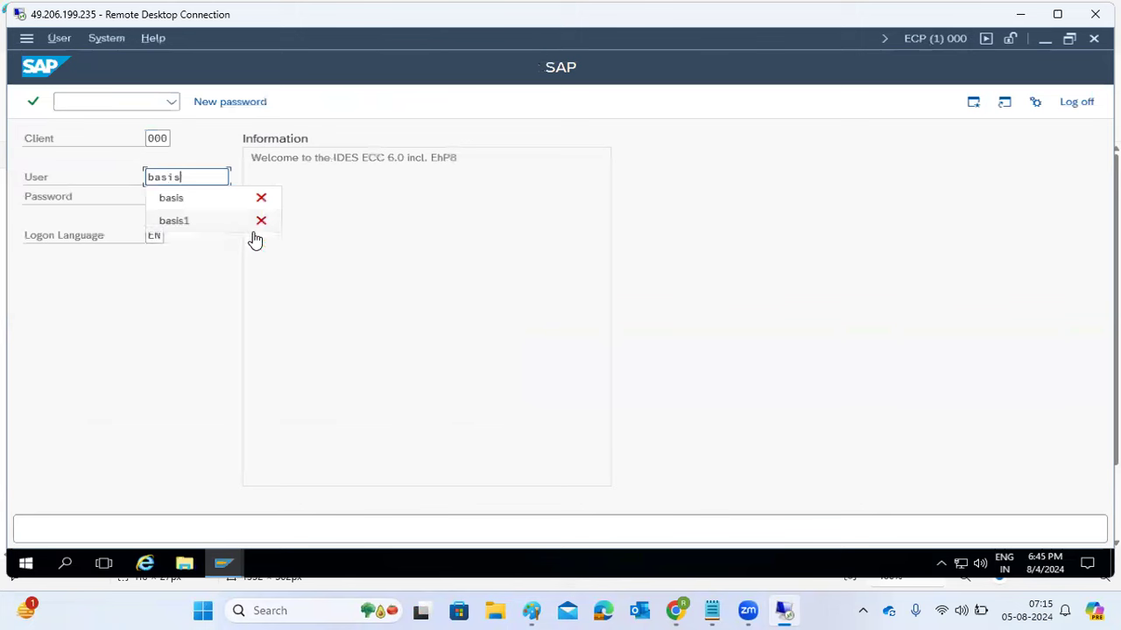
key(Tab)
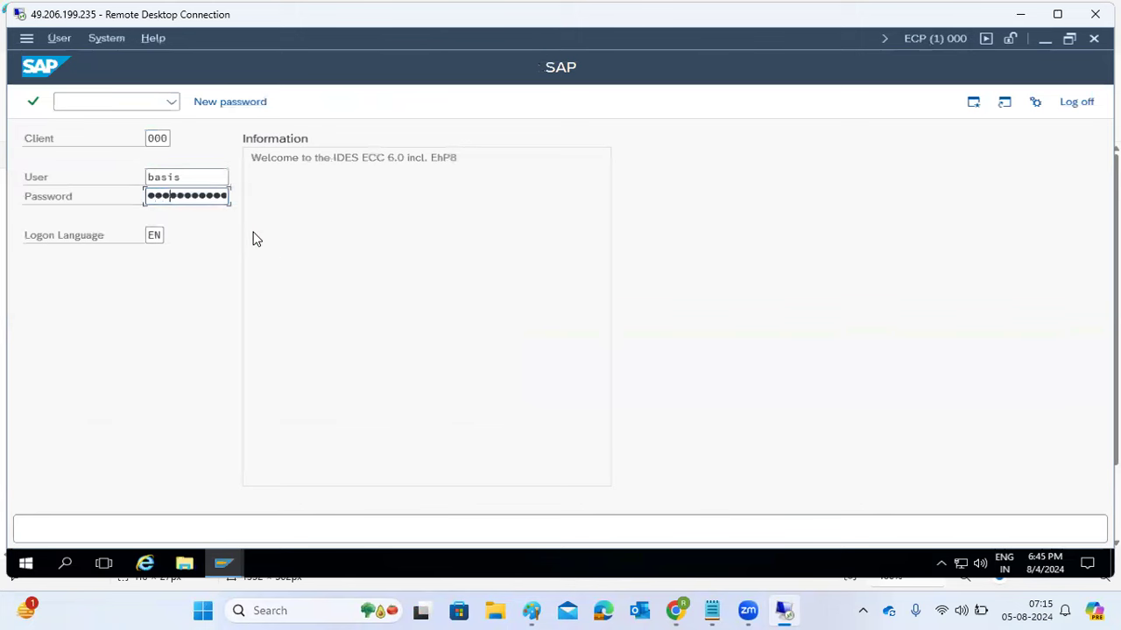
key(Return)
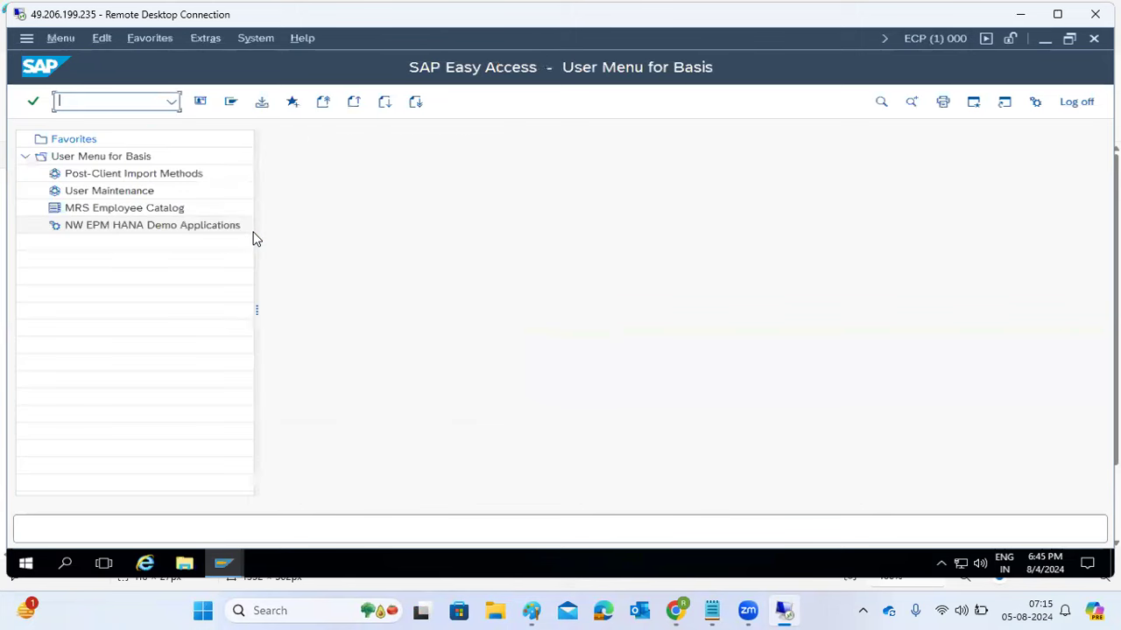
text(stms)
key(Return)
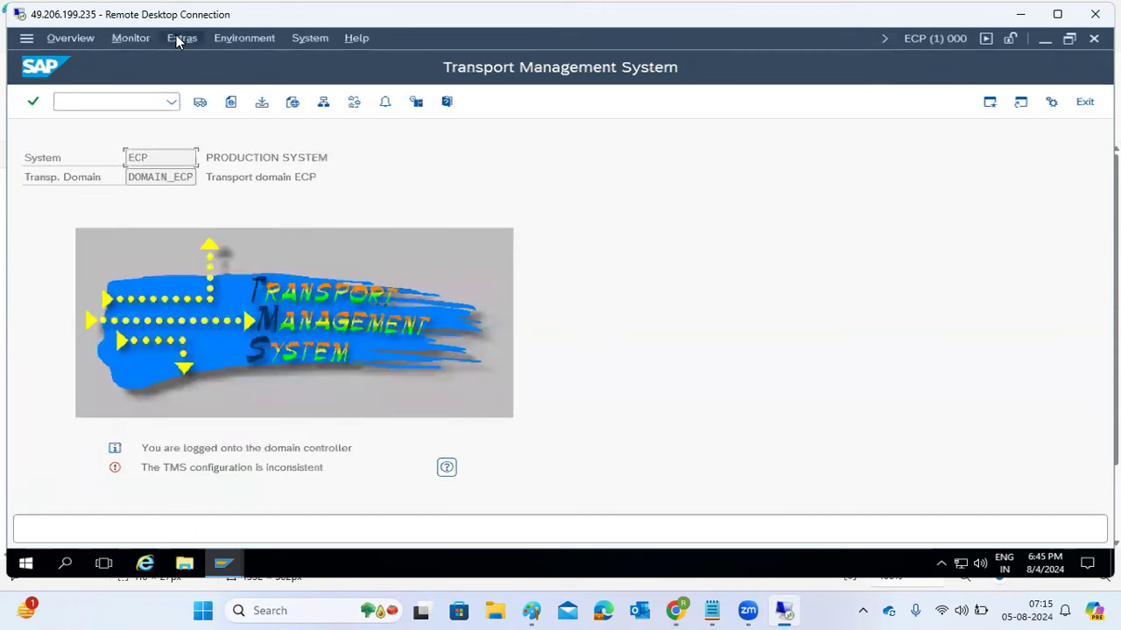
- Delete ECP's TMS configuration and save the request to join DOMAIN_ECD
click(178, 40)
click(232, 108)
click(286, 366)
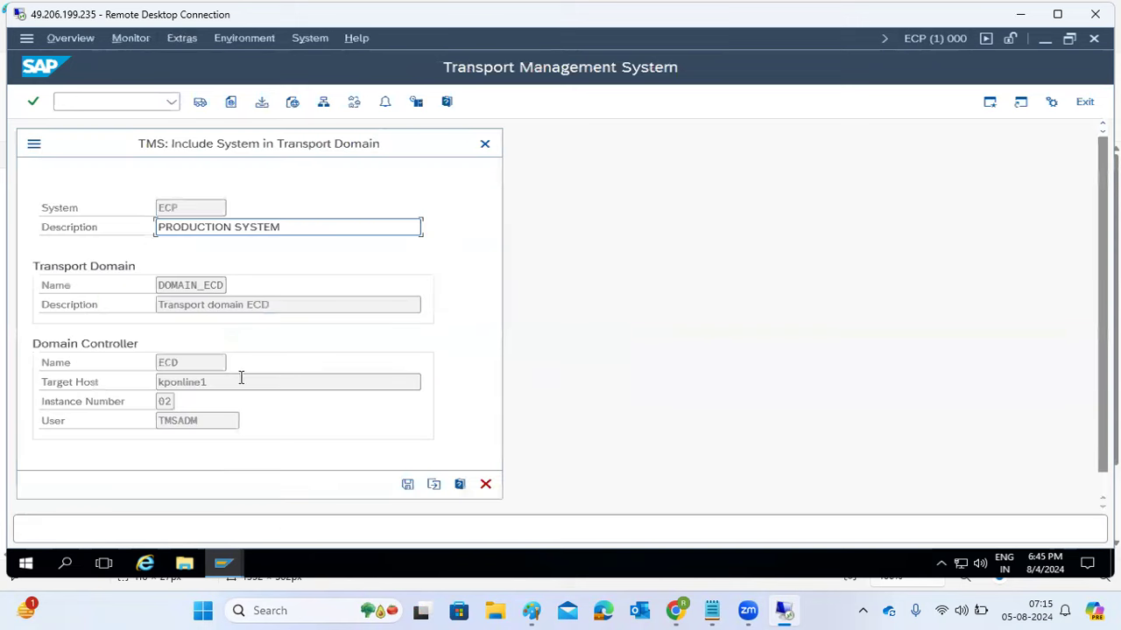
drag(161, 287, 226, 283)
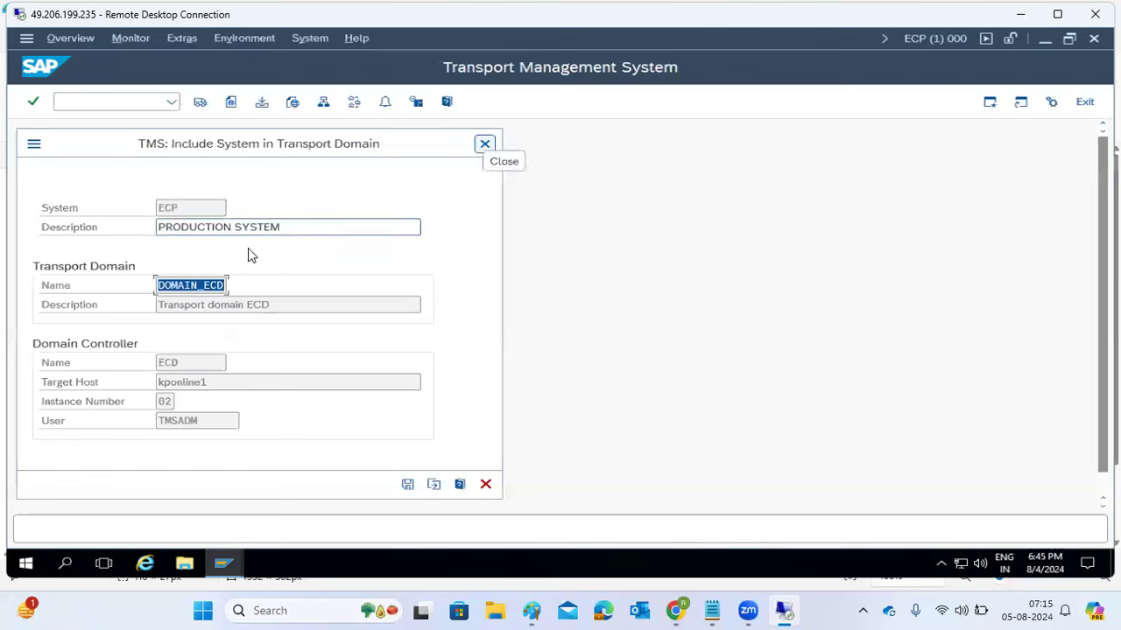
click(199, 287)
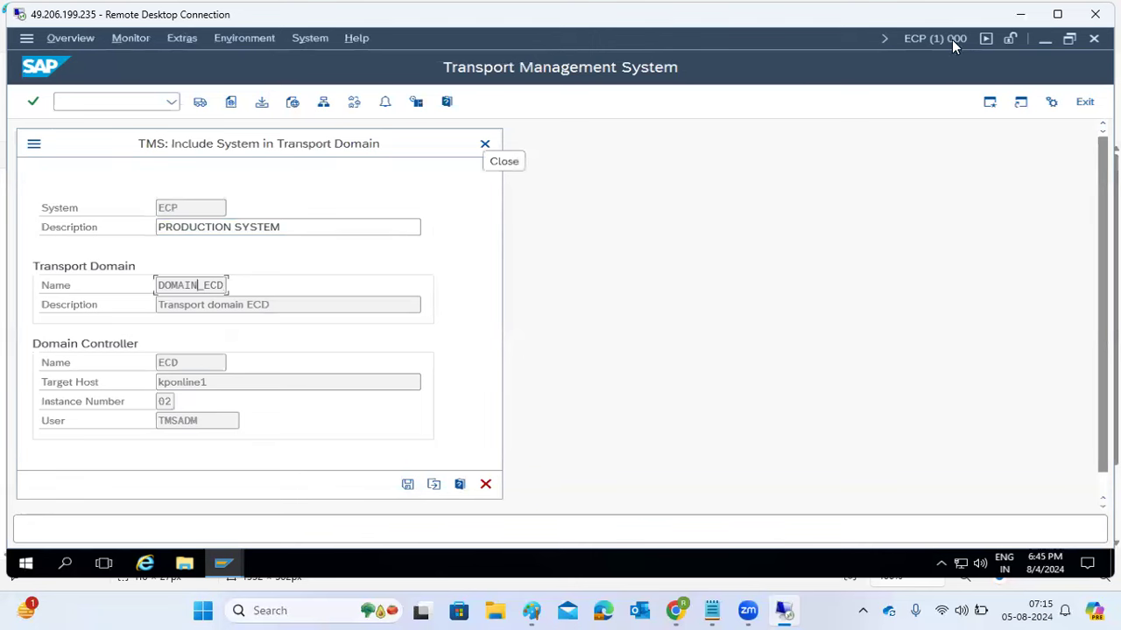
drag(166, 286, 246, 294)
click(408, 485)
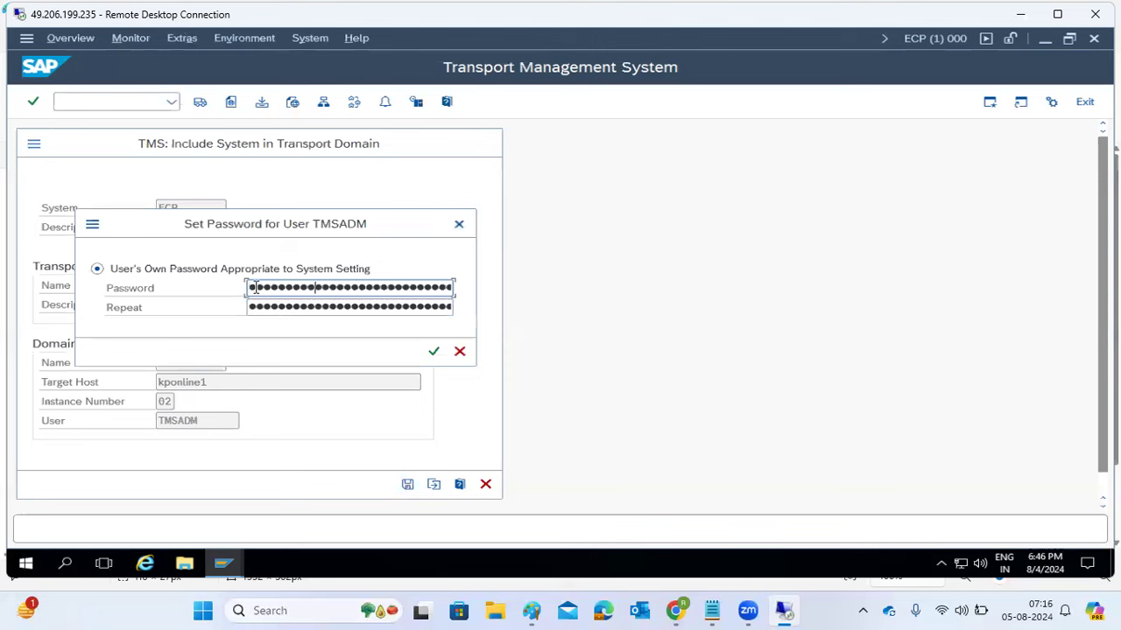
- Set the TMSADM password, attempt the ECD remote logon, dismiss the locked-user error, and open ECD's window
key(Tab)
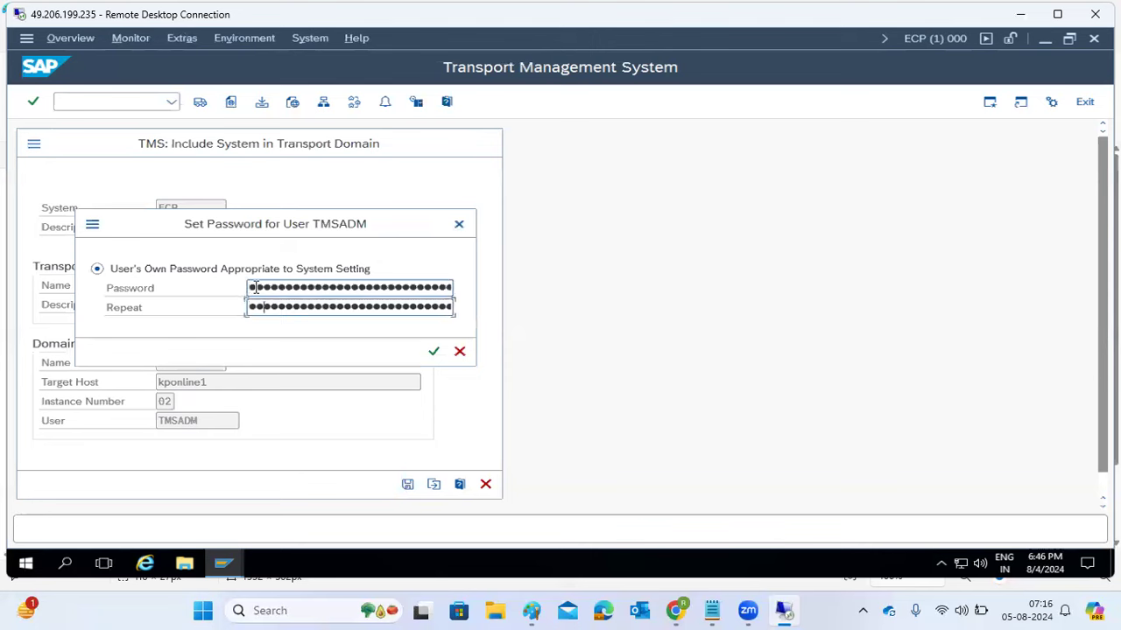
key(Return)
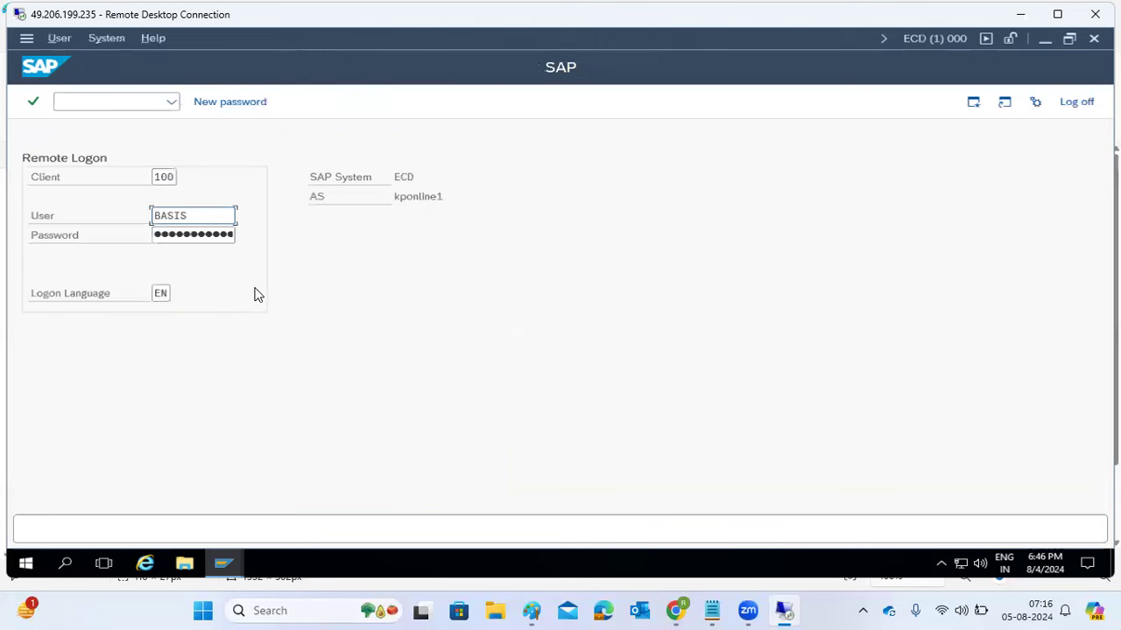
key(Tab)
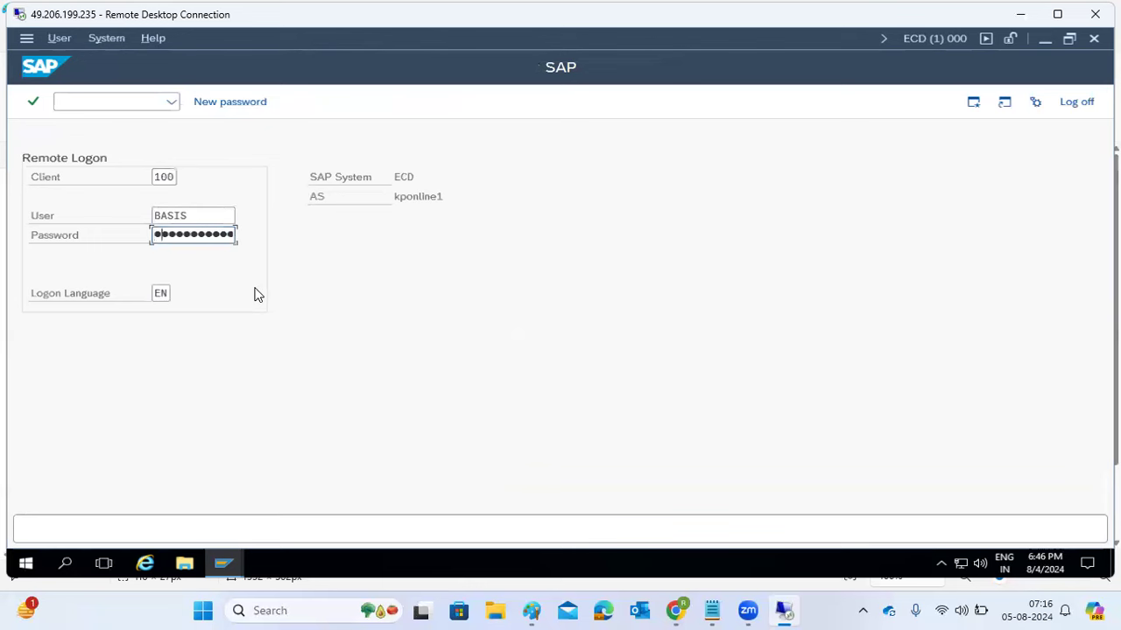
key(Return)
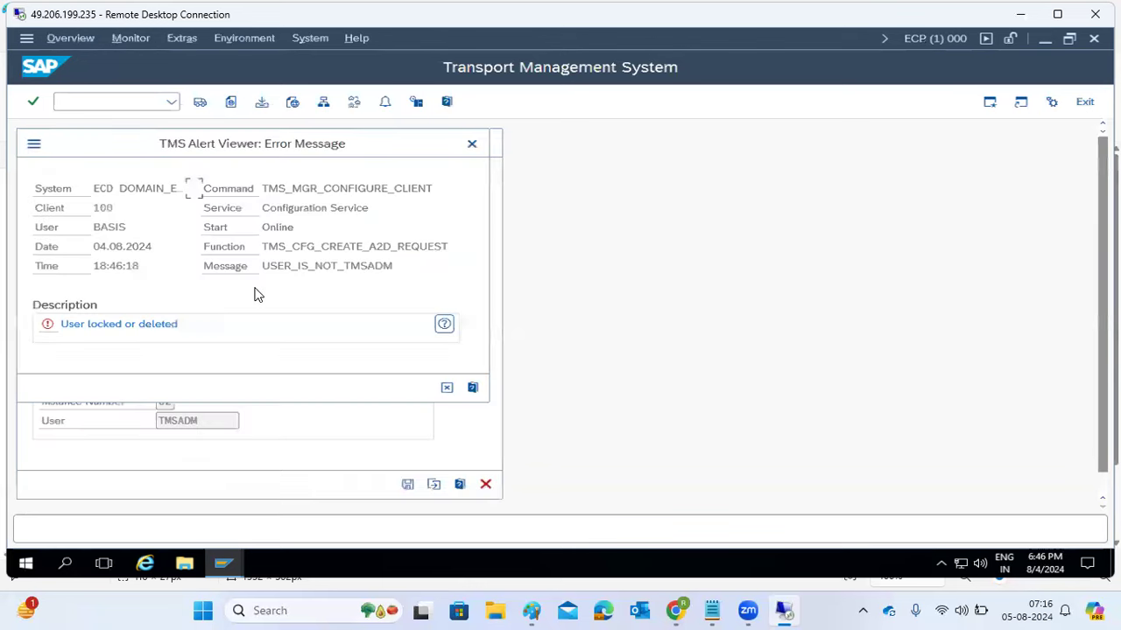
key(Escape)
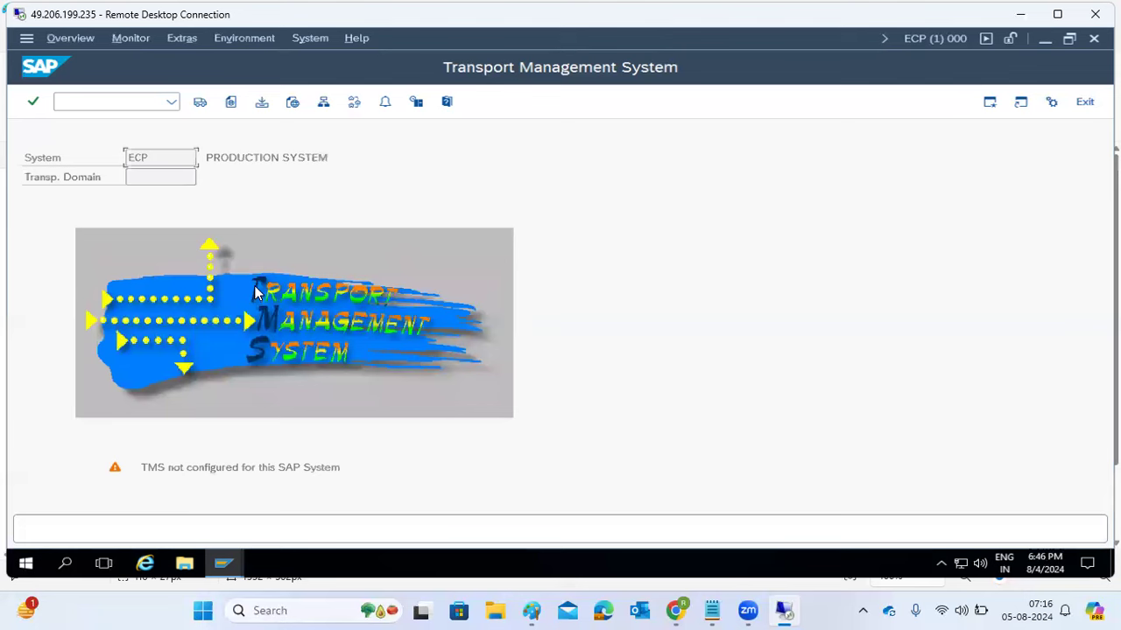
click(224, 565)
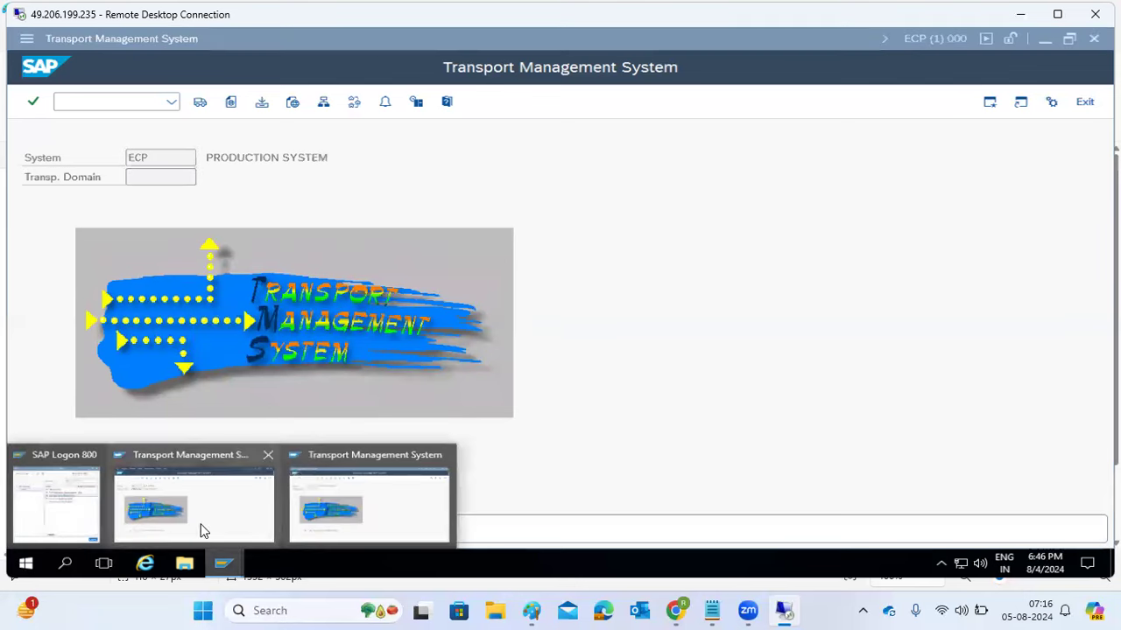
click(201, 531)
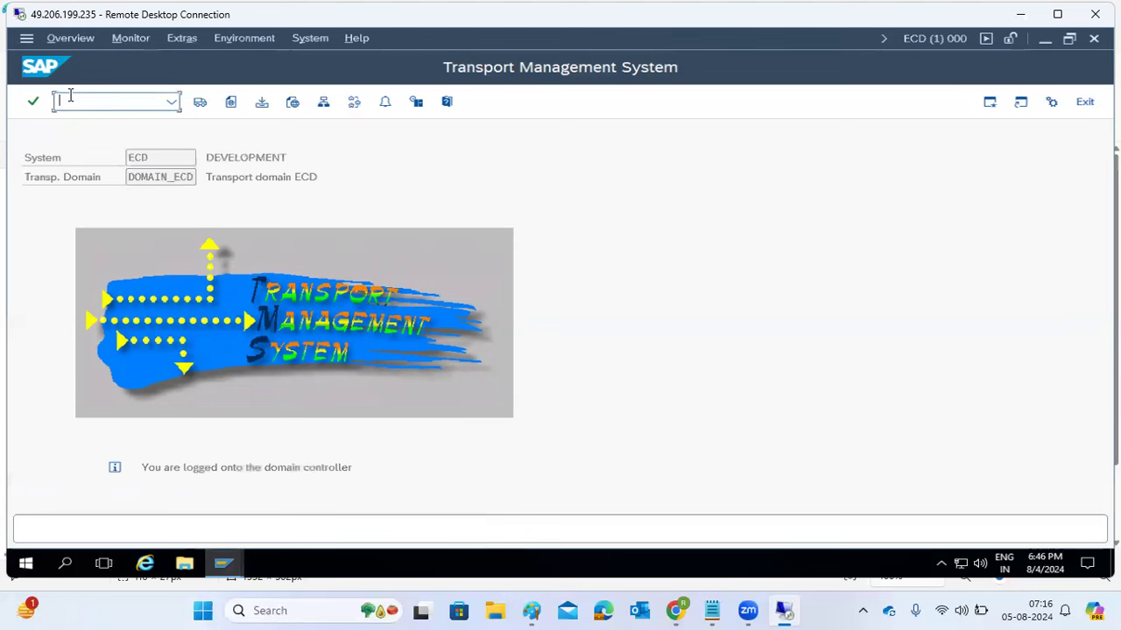
- Unlock and then delete user TMSADM in SU01
text(/nsu01)
key(Return)
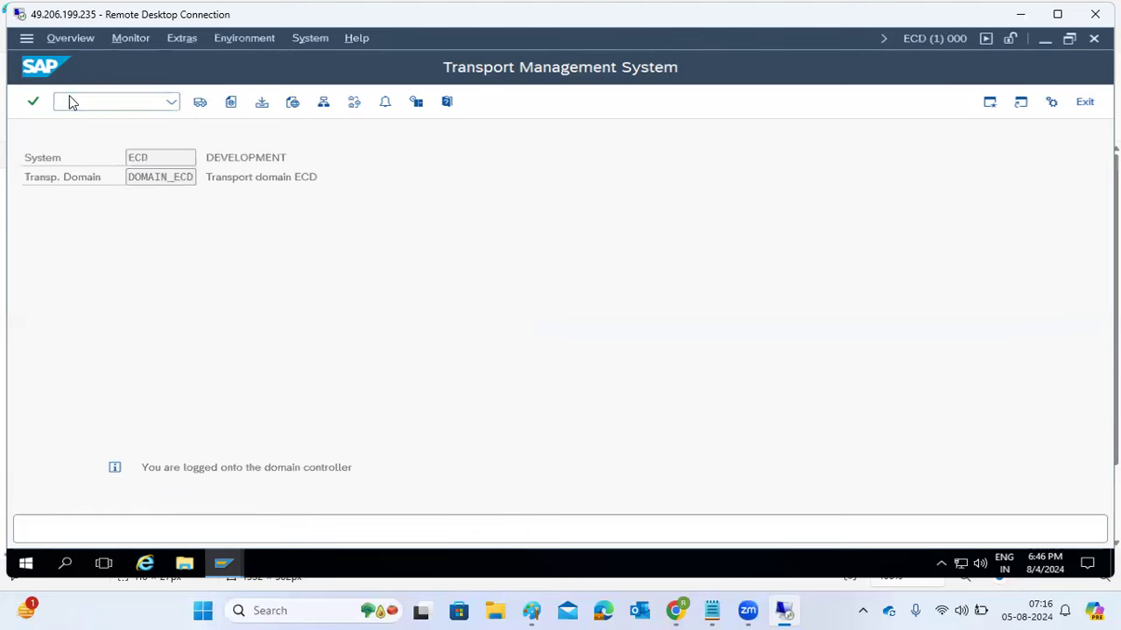
text(TMSADM)
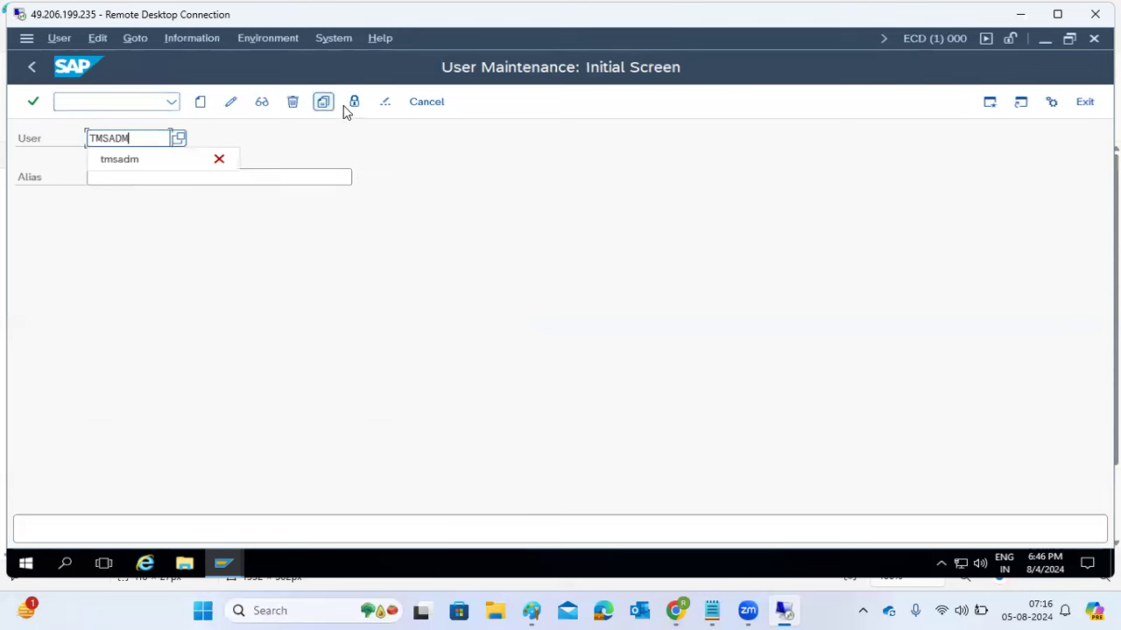
click(354, 102)
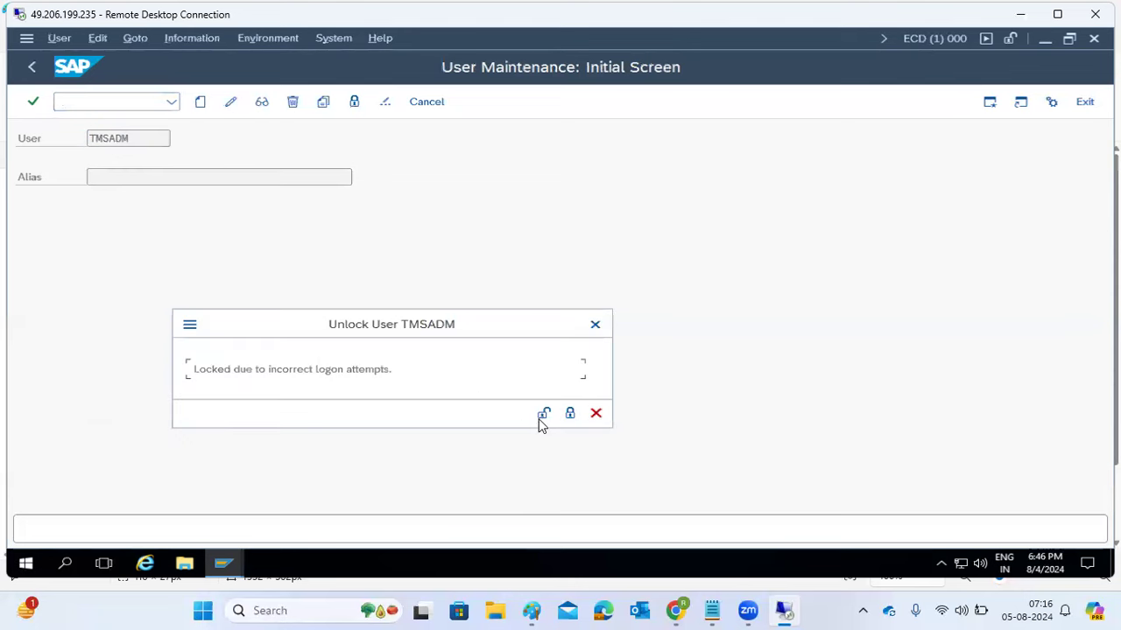
click(541, 415)
click(292, 102)
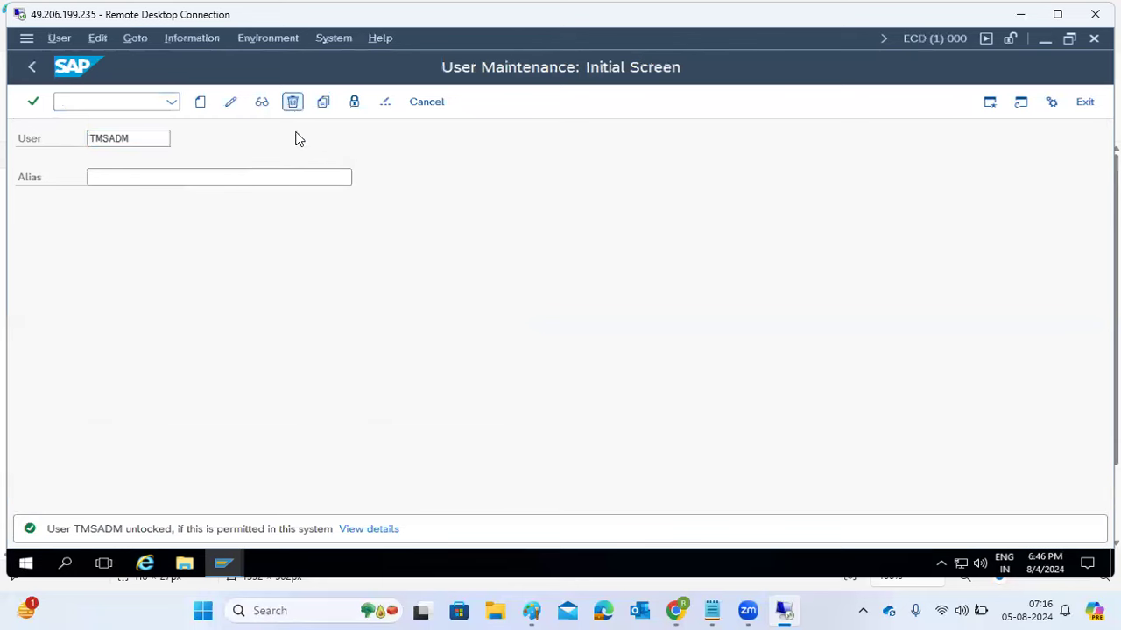
click(288, 366)
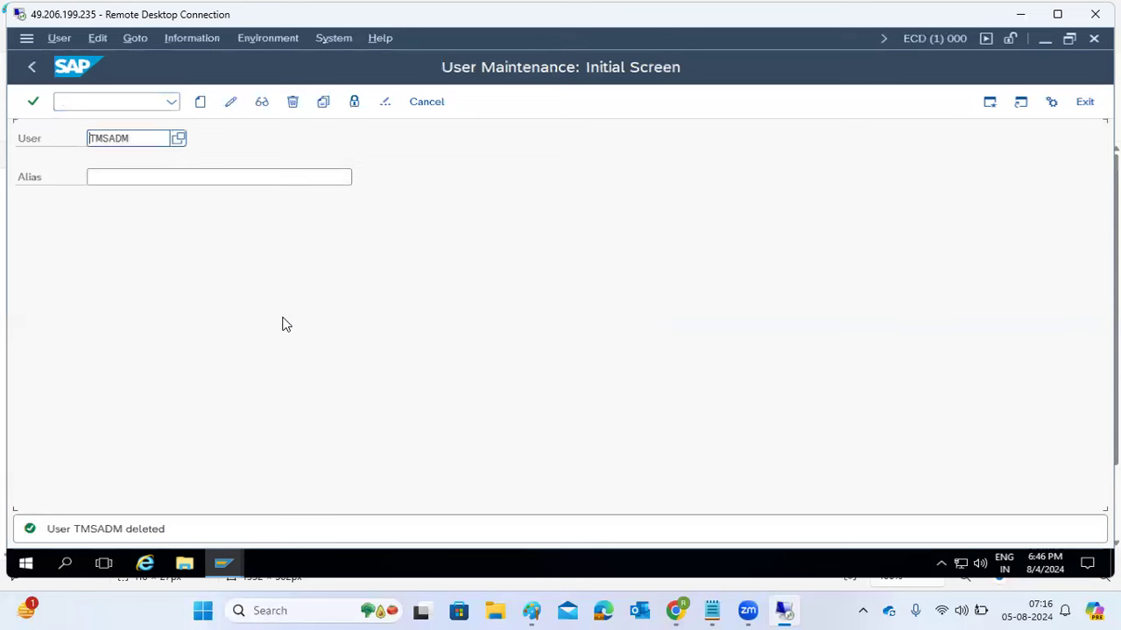
- Go back to SAP Easy Access and rerun STMS
click(32, 66)
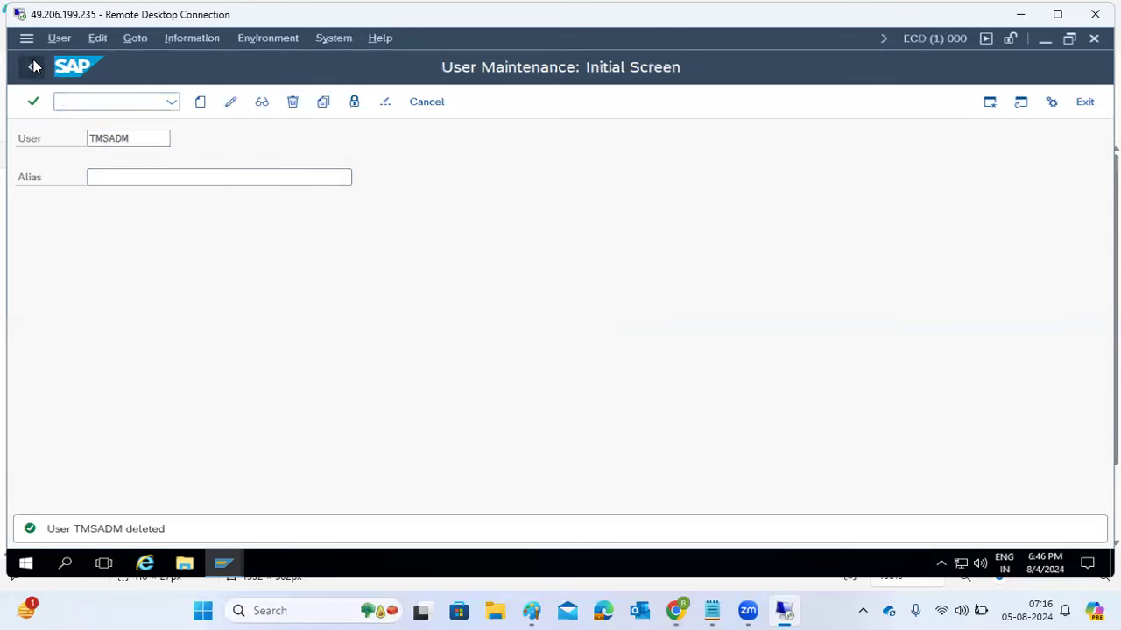
text(stms)
key(Return)
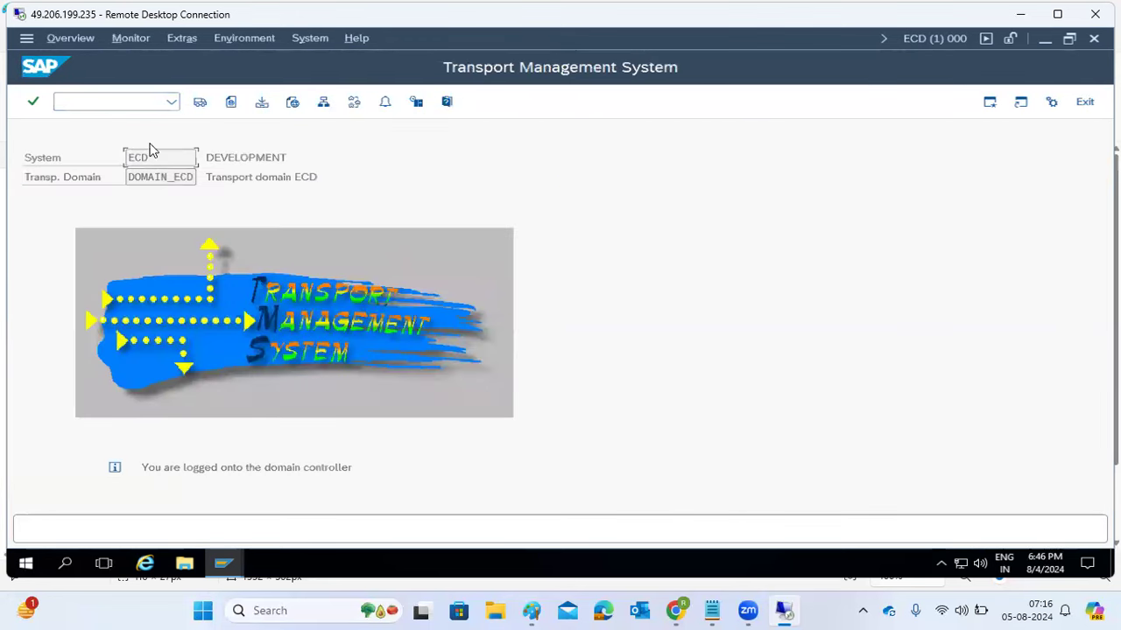
- Delete ECD's TMS configuration again, save DOMAIN_ECD, and confirm the new TMSADM password
click(182, 41)
click(203, 106)
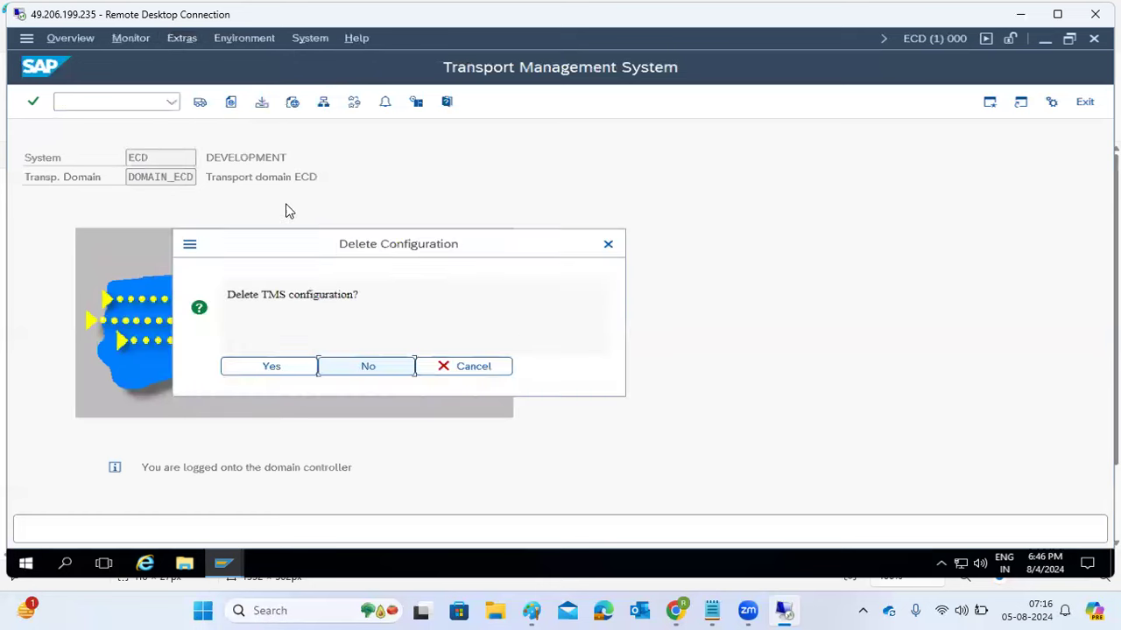
click(271, 366)
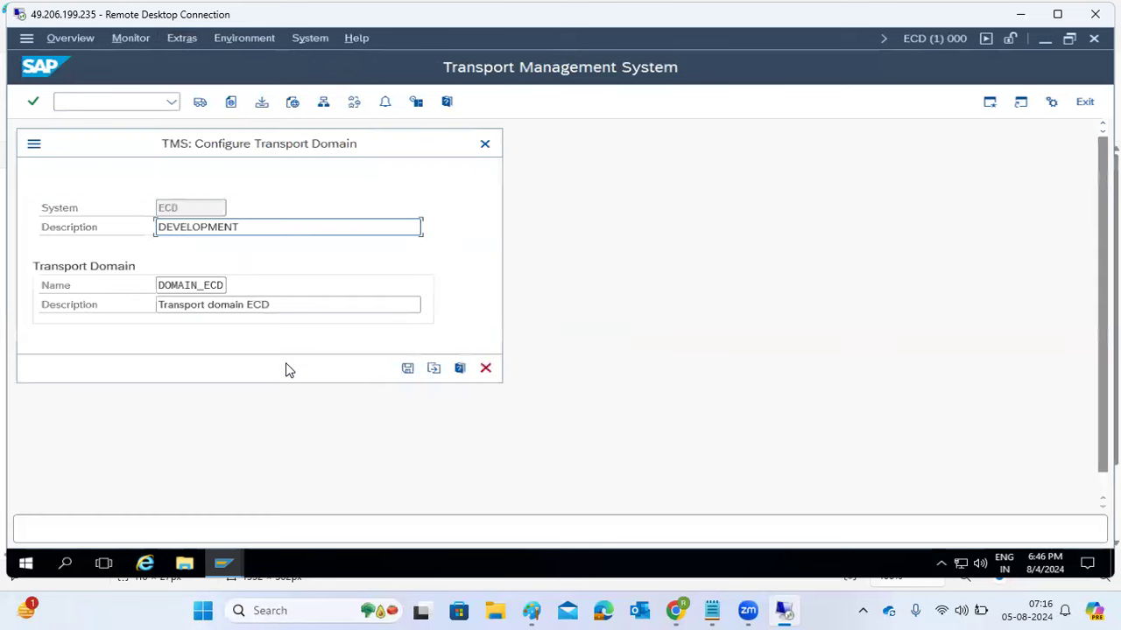
click(407, 368)
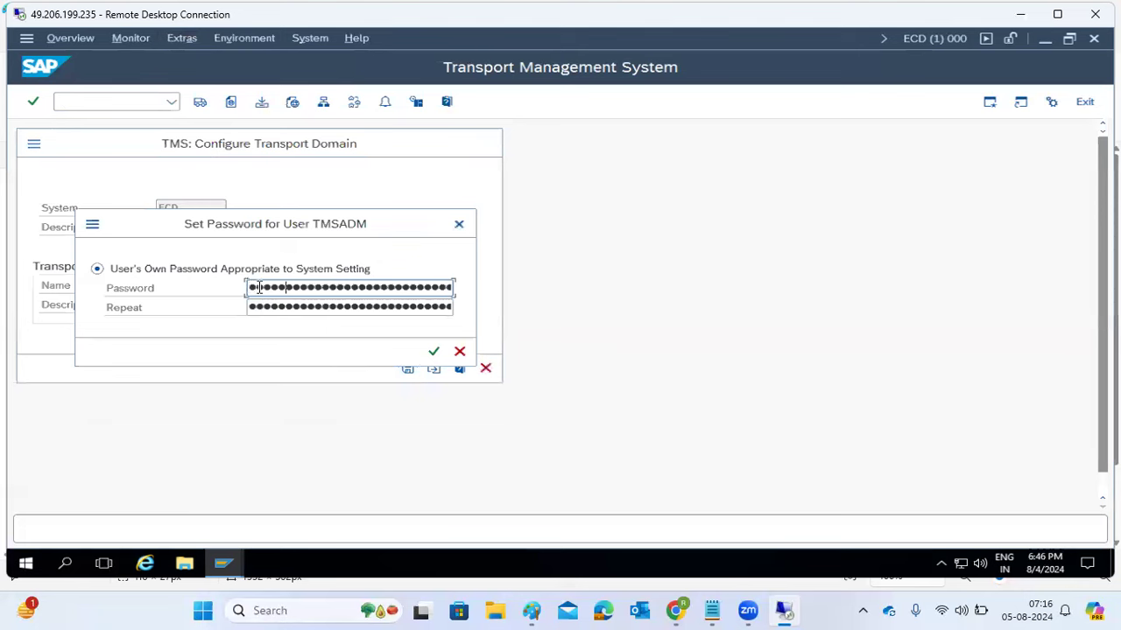
key(Tab)
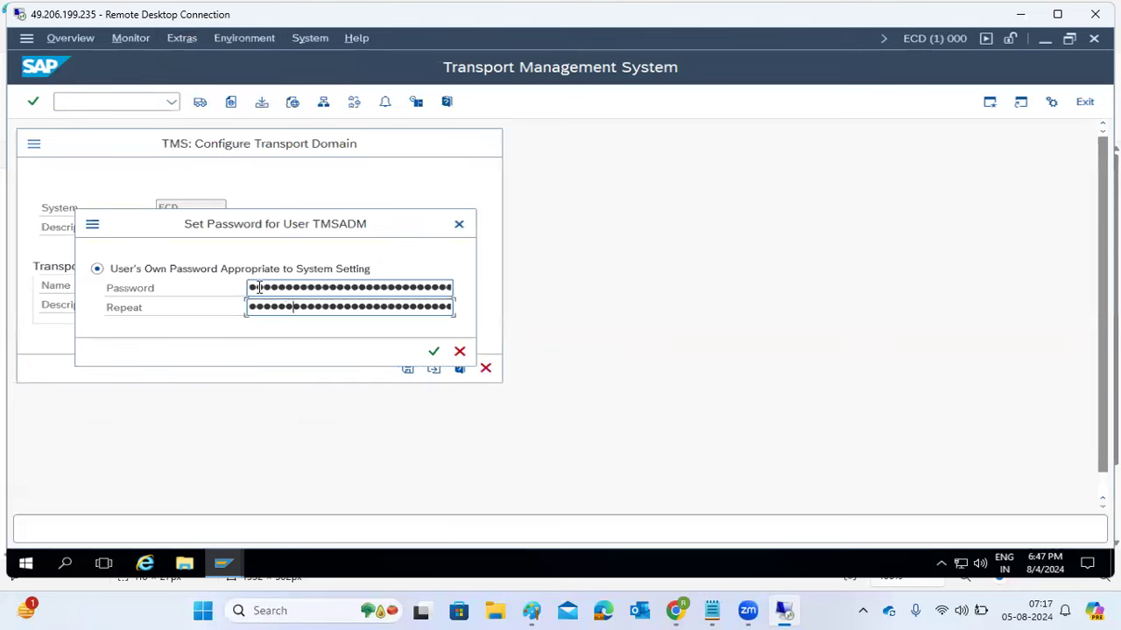
key(Return)
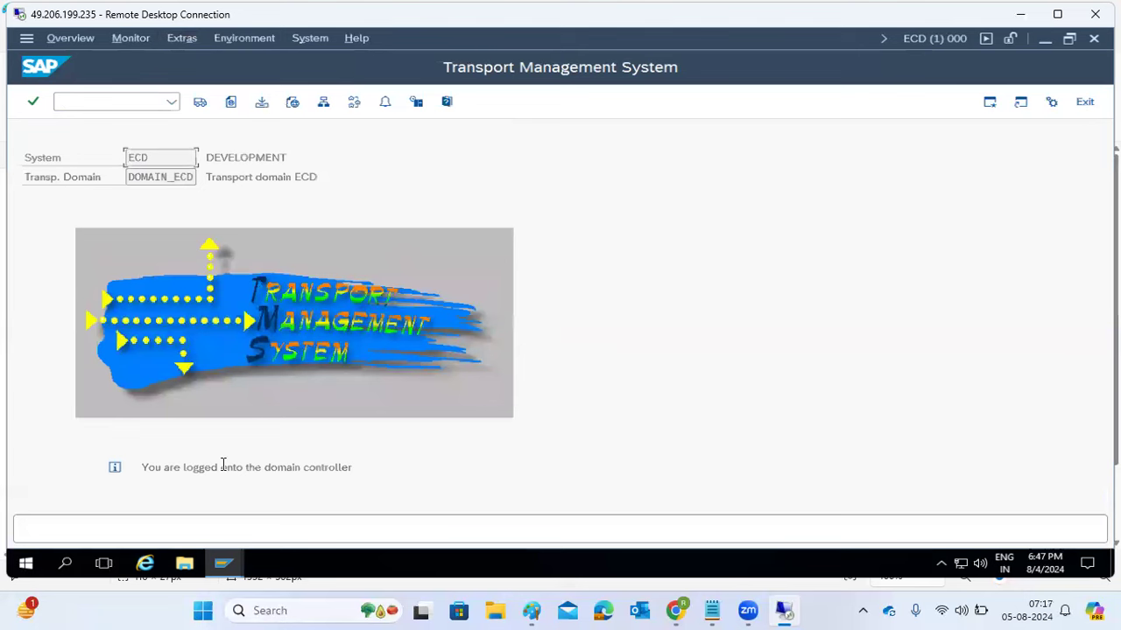
click(222, 571)
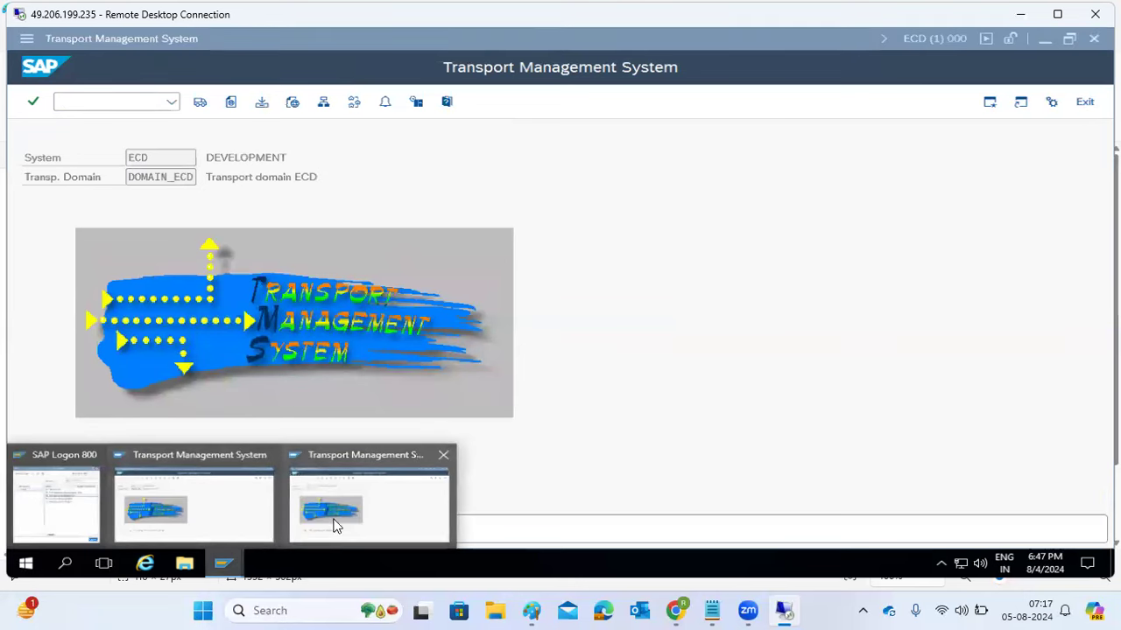
click(129, 101)
text(/)
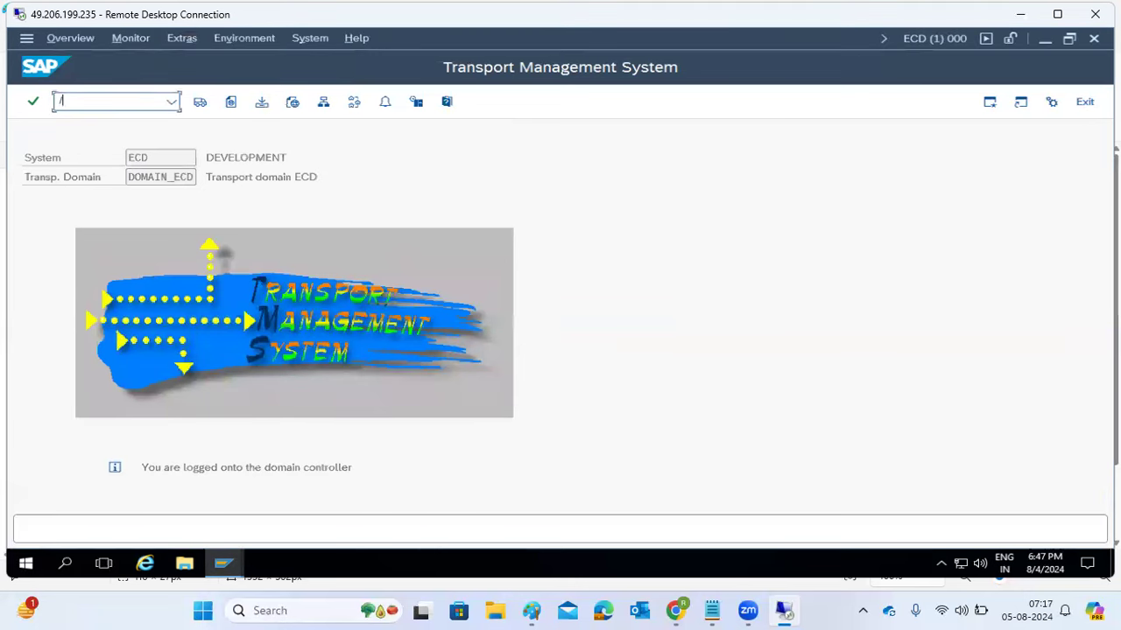
text(nsm59)
key(Return)
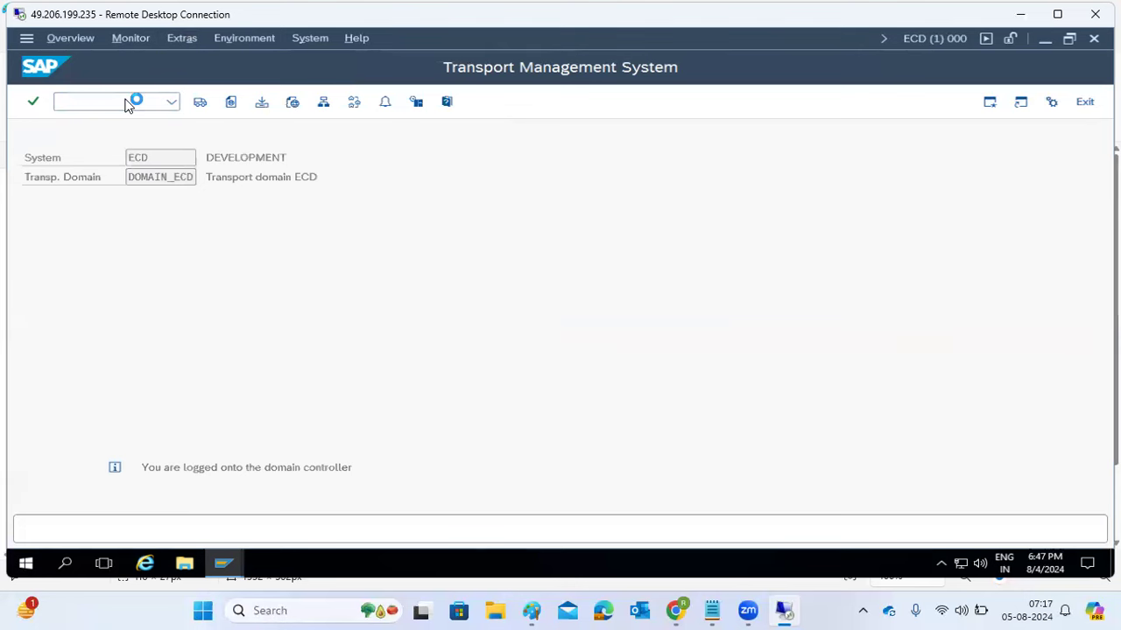
click(50, 221)
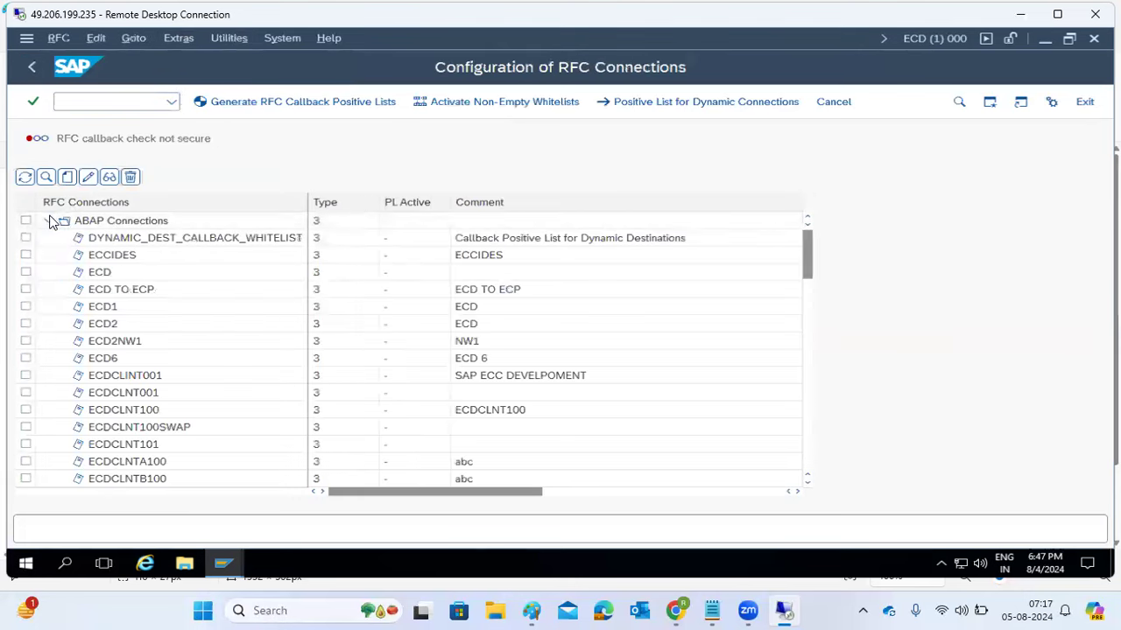
scroll(132, 350, down, 15)
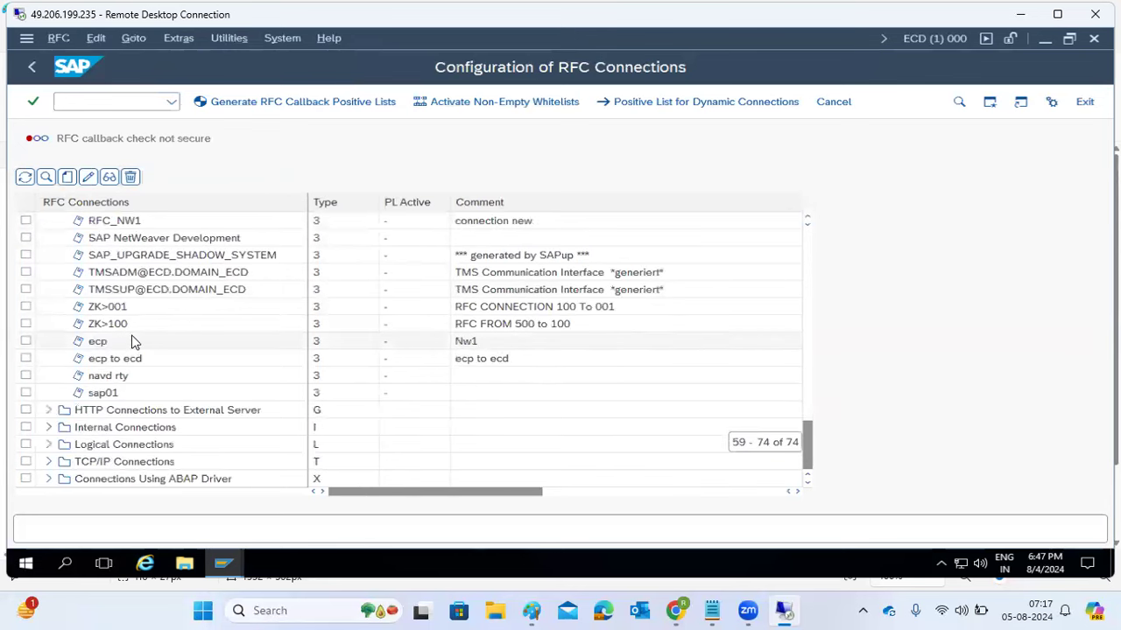
scroll(133, 343, up, 1)
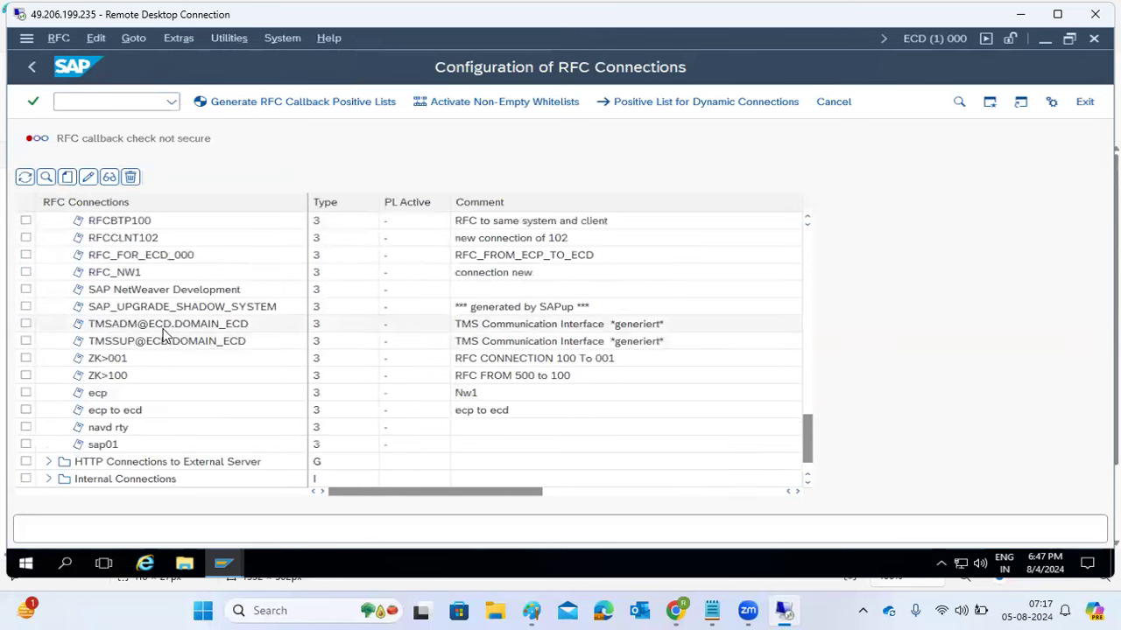
click(478, 329)
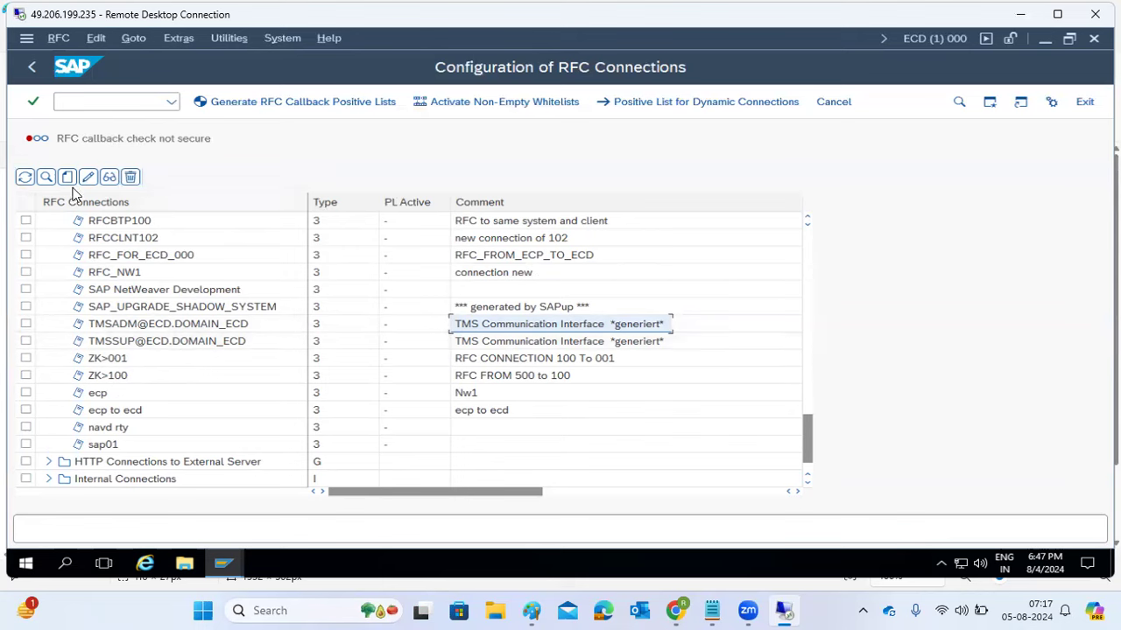
- Display user TMSADM in SU01 and check its last-changed date
click(69, 101)
text(/nsu01)
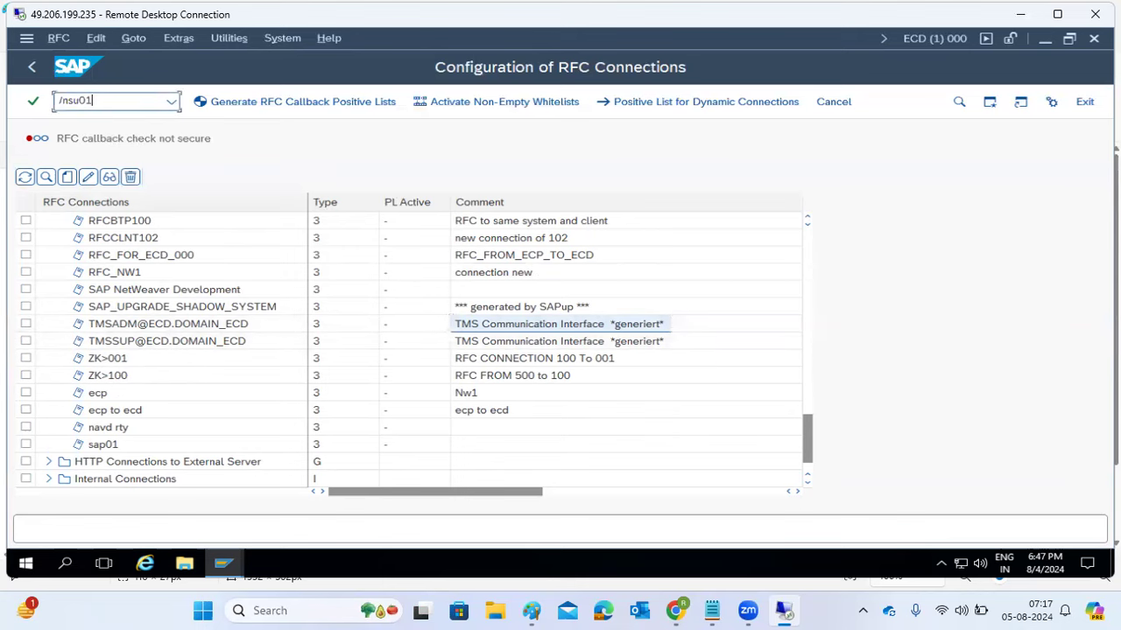
key(Return)
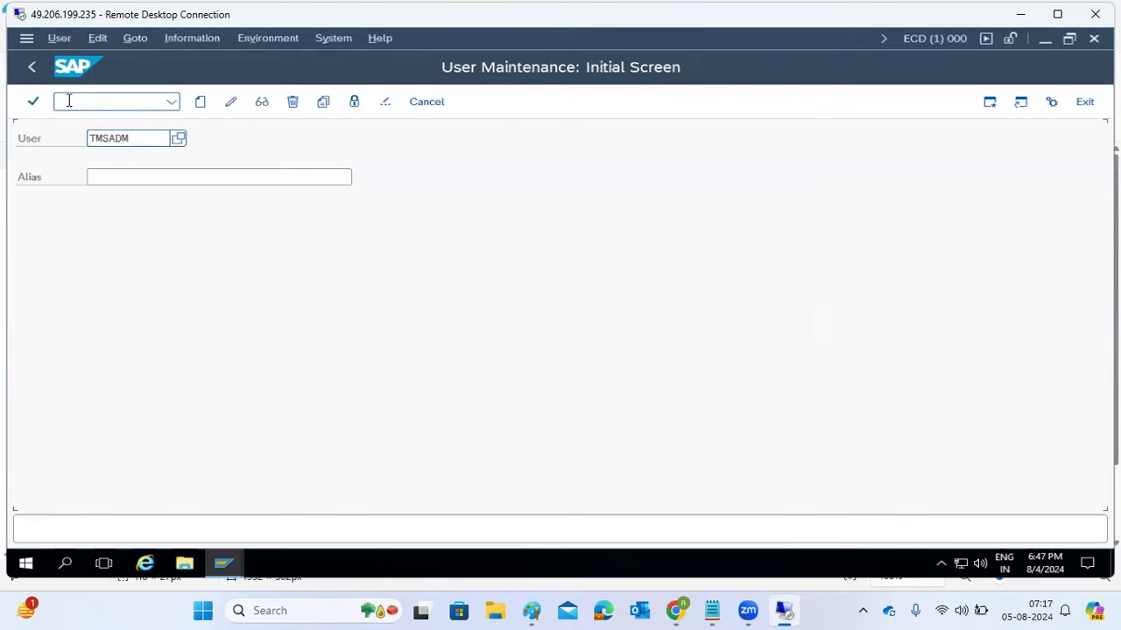
click(261, 101)
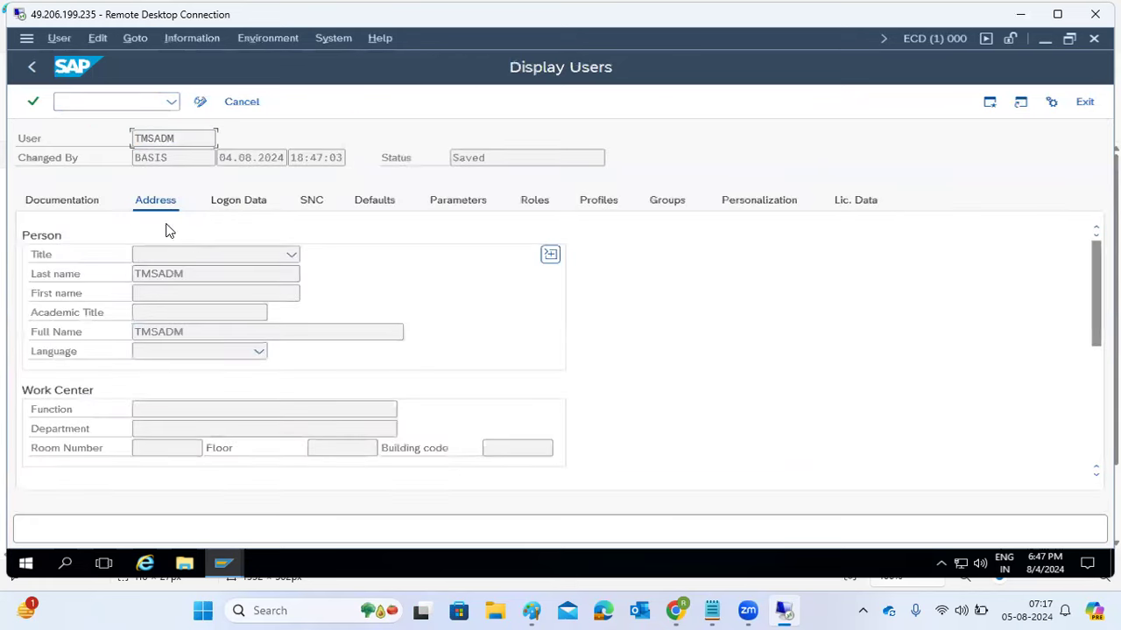
drag(220, 158, 272, 158)
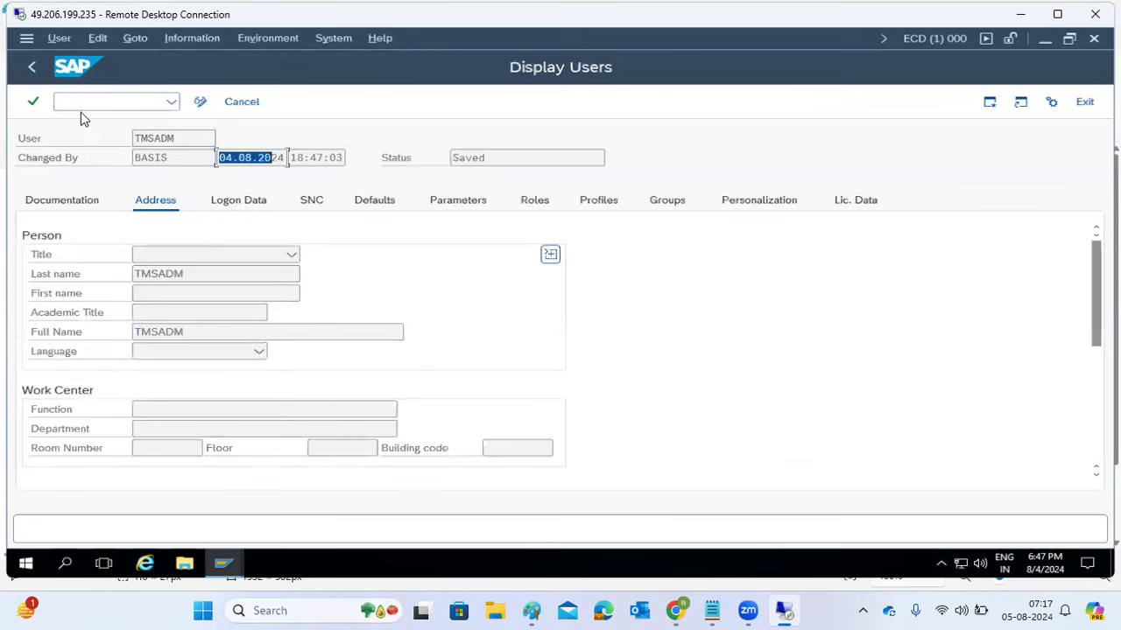
click(32, 74)
- Return to Easy Access, switch to the ECP window and start transport management
click(30, 74)
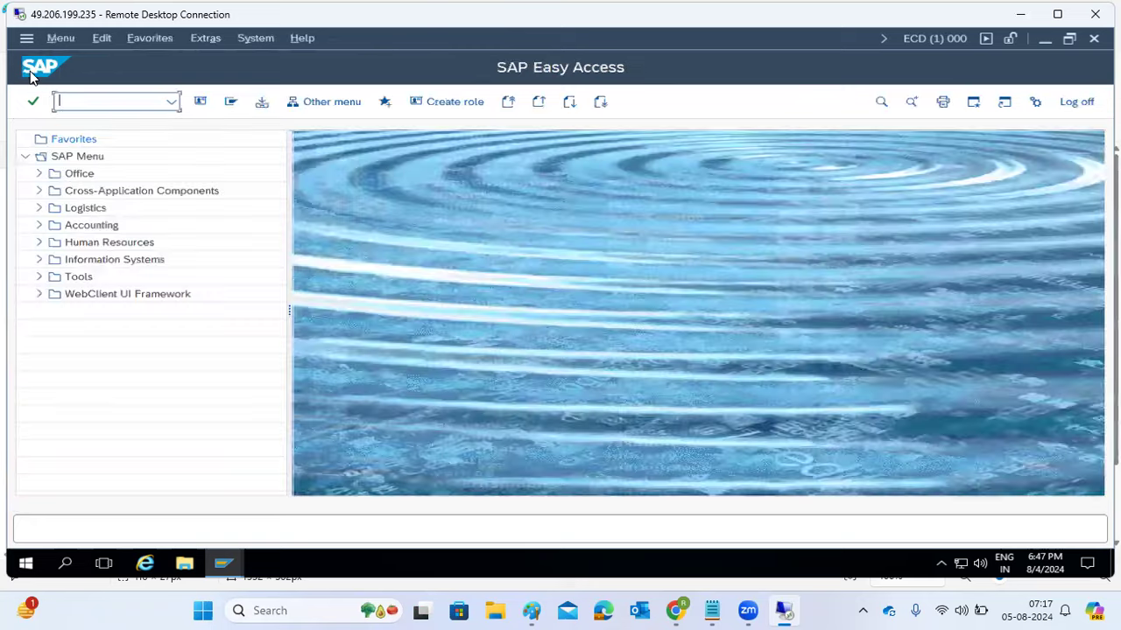
click(226, 568)
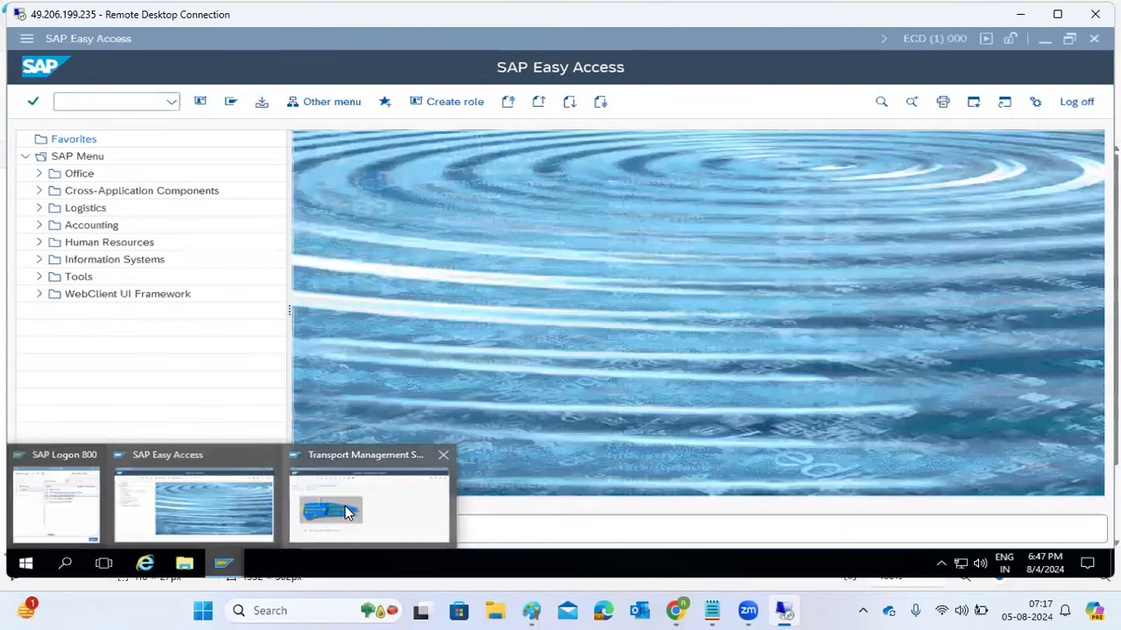
click(350, 510)
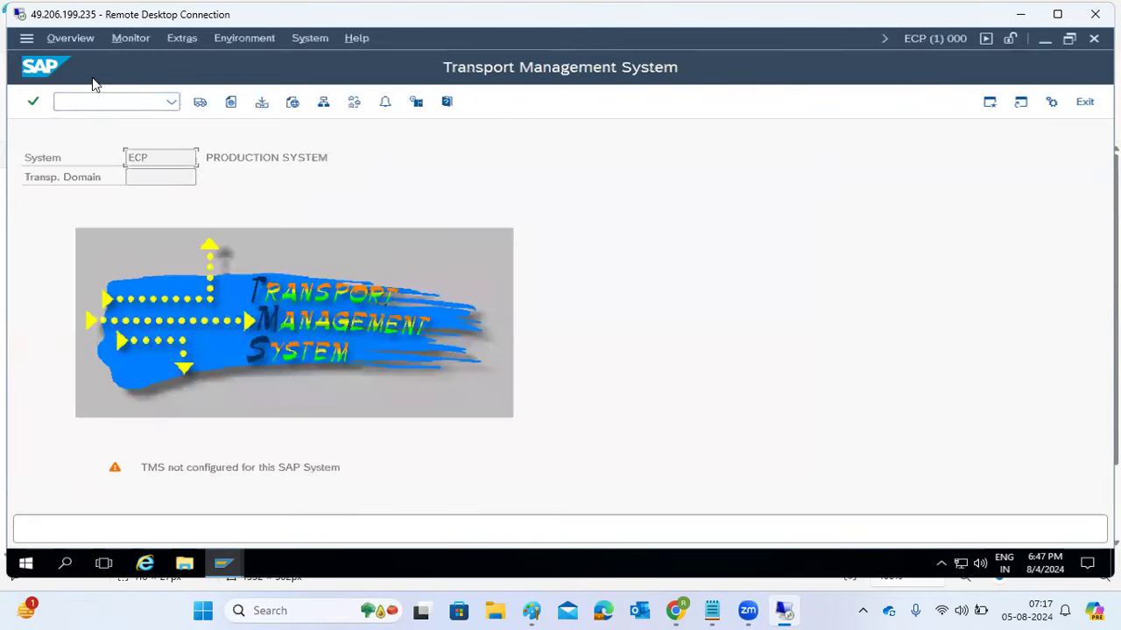
click(94, 101)
text(/nstms)
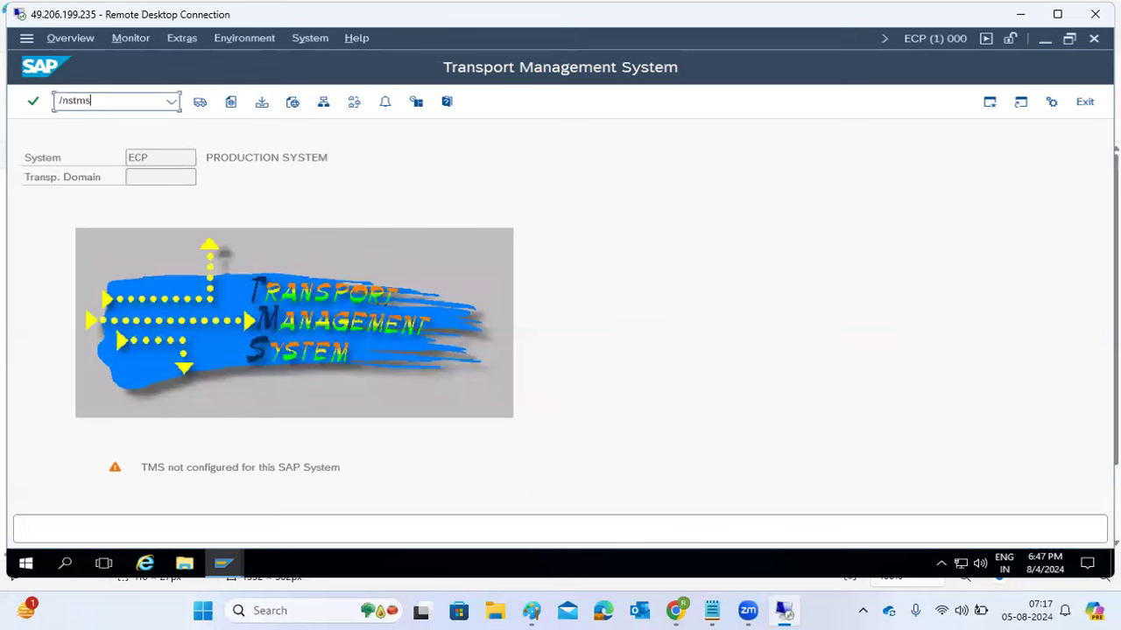
key(Return)
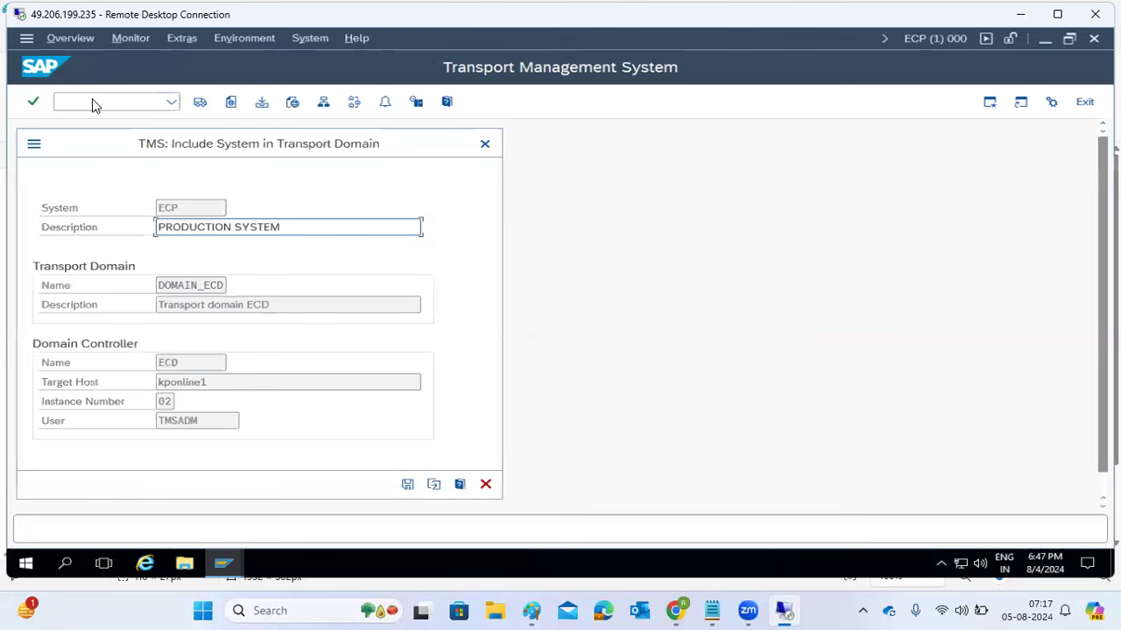
- Save ECP's inclusion in DOMAIN_ECD with the TMSADM password, leaving it waiting to be included
drag(162, 285, 237, 290)
click(407, 486)
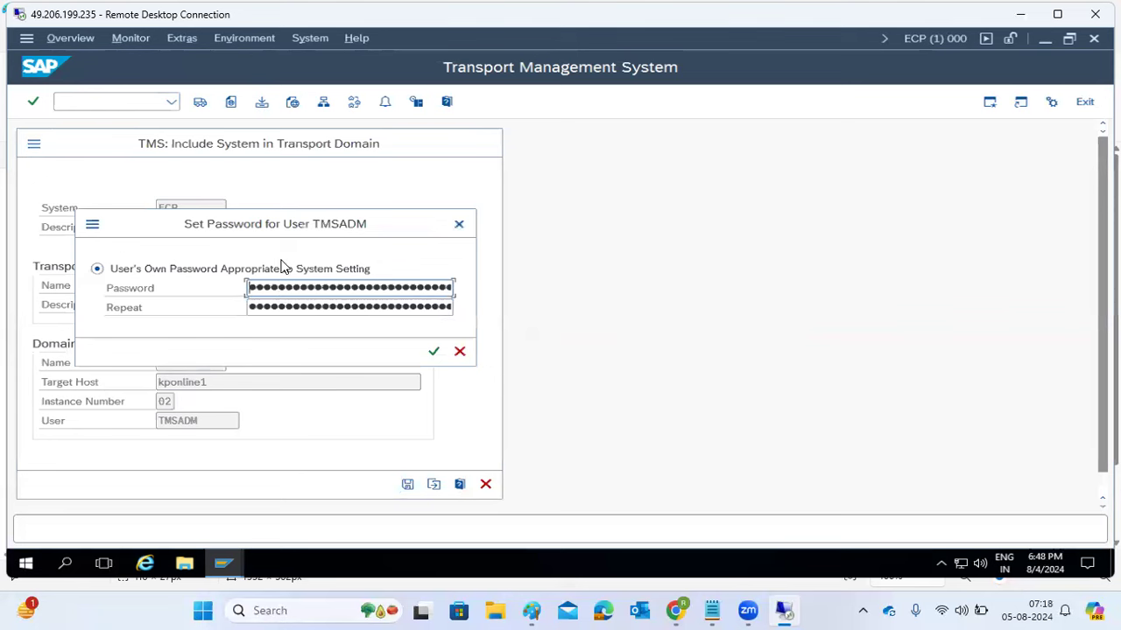
key(Right)
key(Right)
key(Right)
key(Right)
key(Tab)
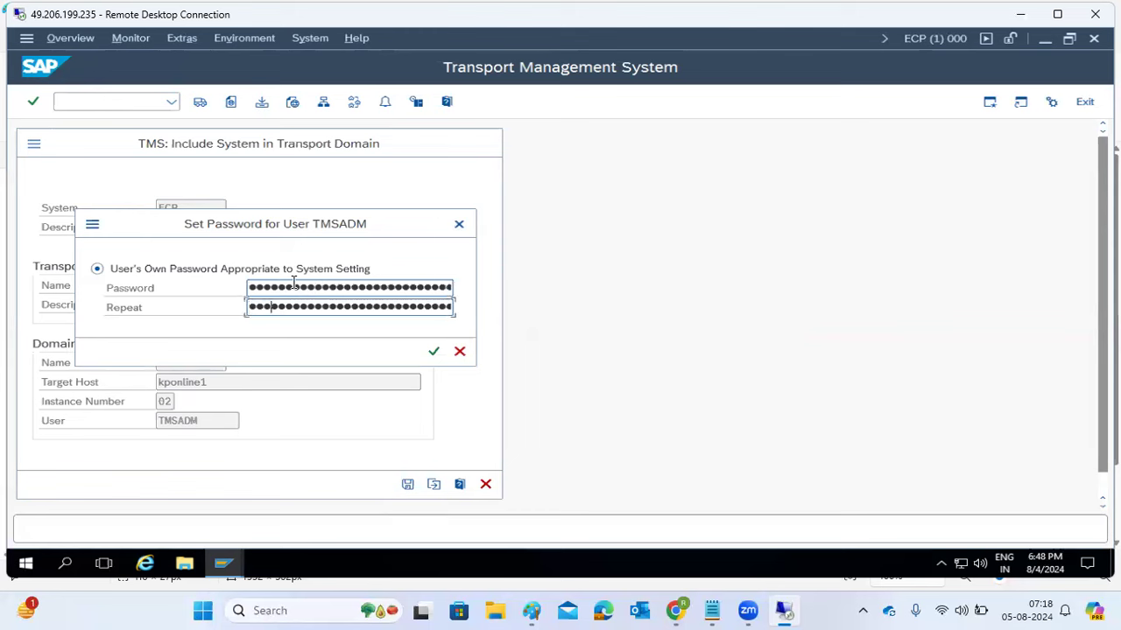
click(295, 285)
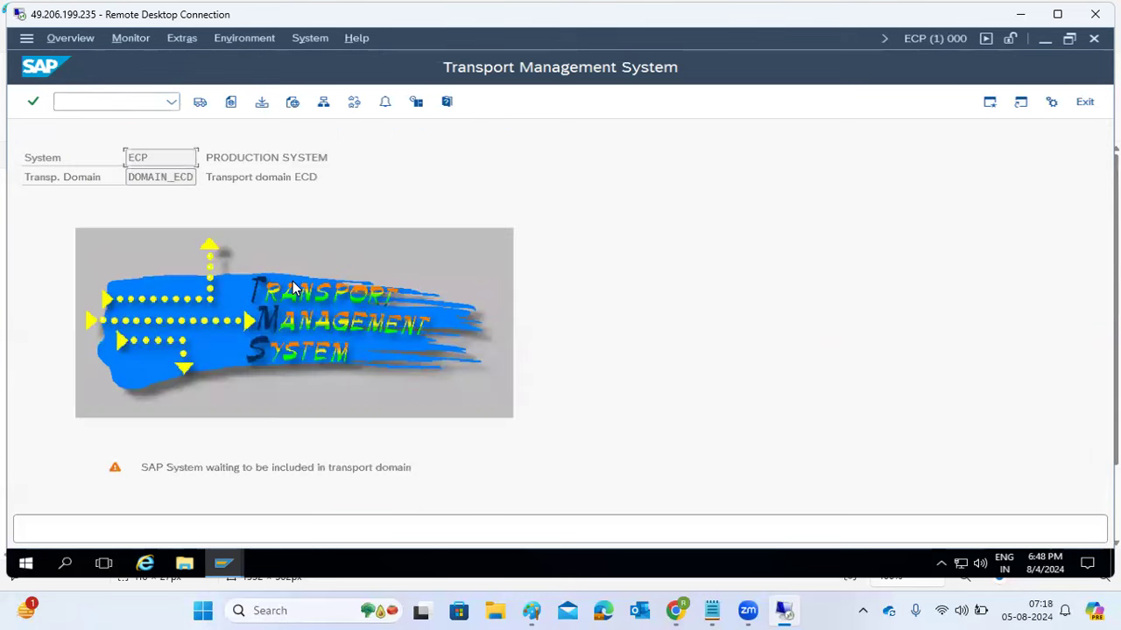
drag(173, 467, 416, 469)
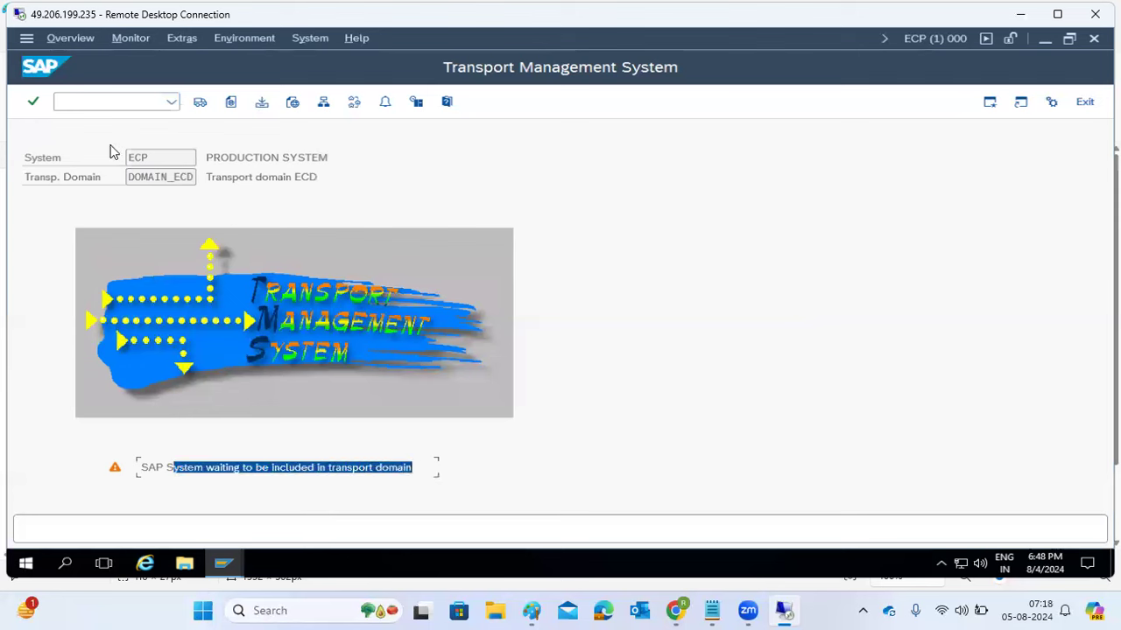
double_click(138, 157)
drag(167, 178, 194, 182)
click(222, 563)
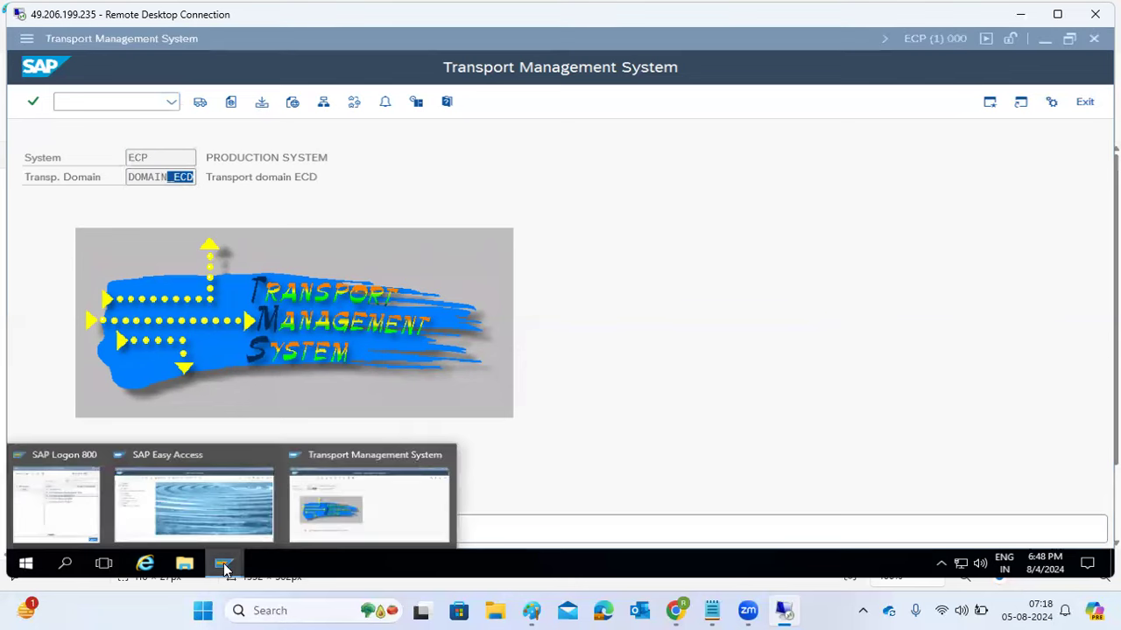
- On the ECD window, run STMS and open the DOMAIN_ECD system overview
click(203, 513)
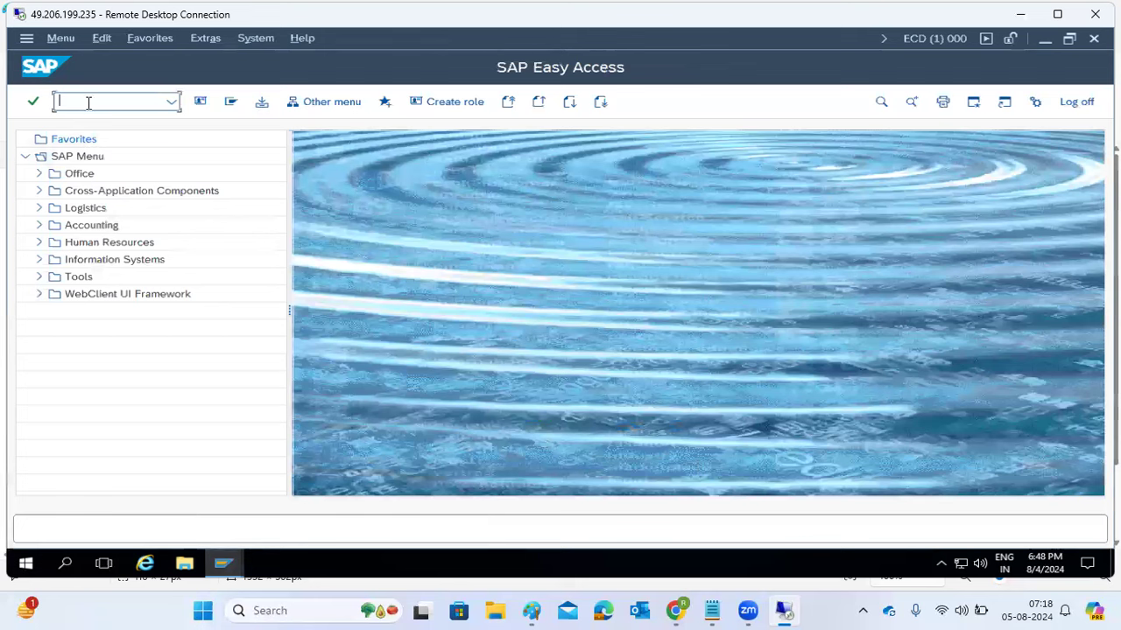
text(ms)
key(Return)
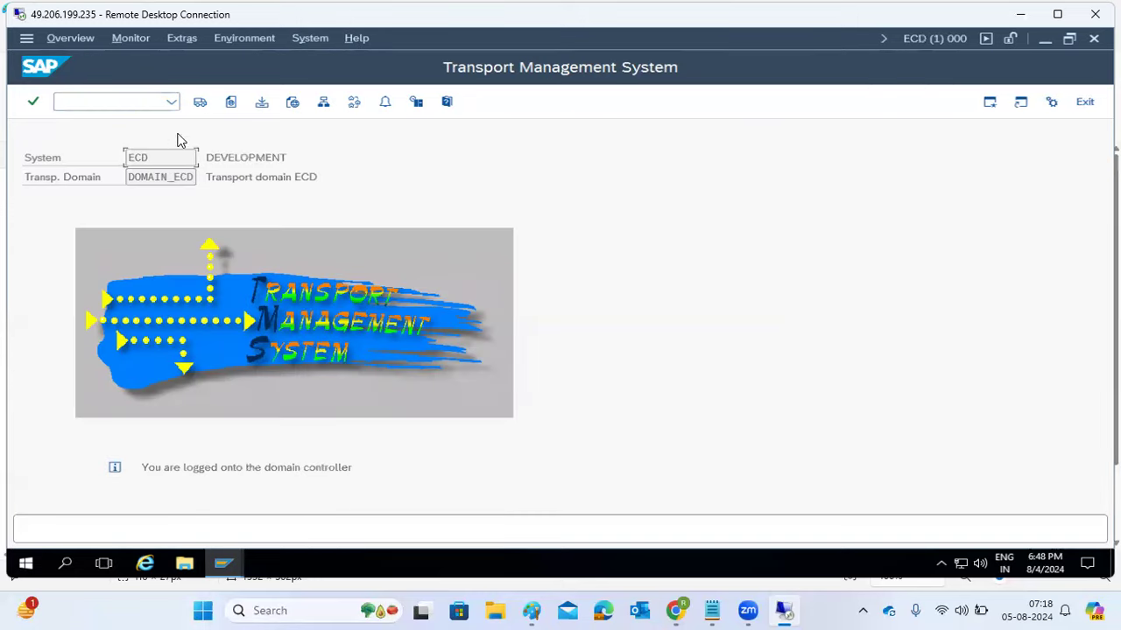
click(322, 103)
- Approve system ECP and confirm including it in the transport domain
click(458, 186)
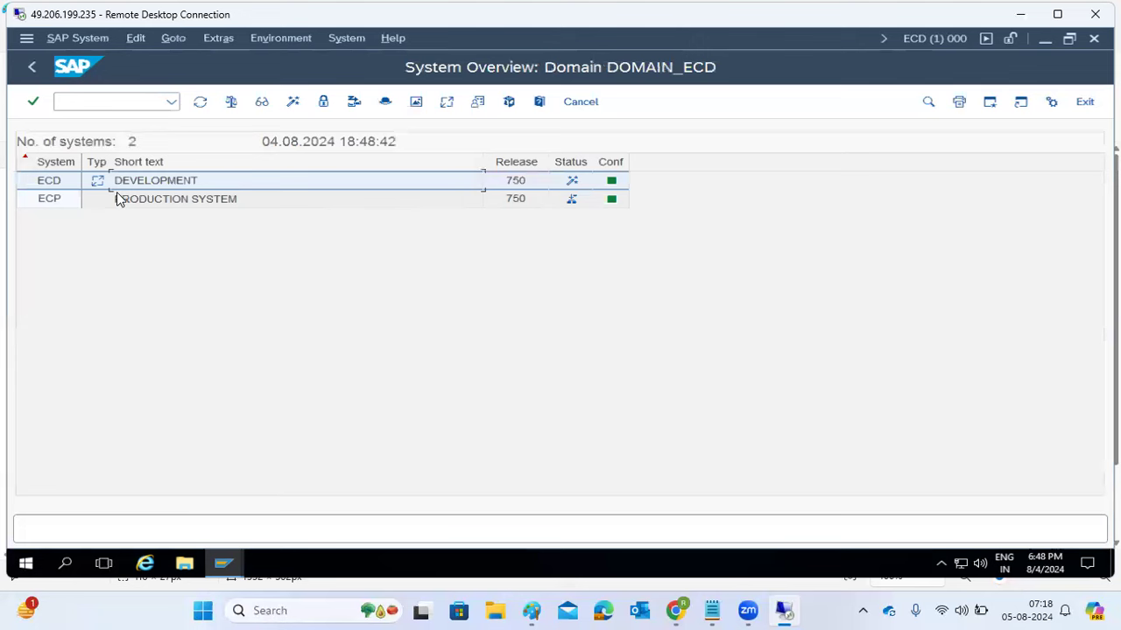
click(49, 199)
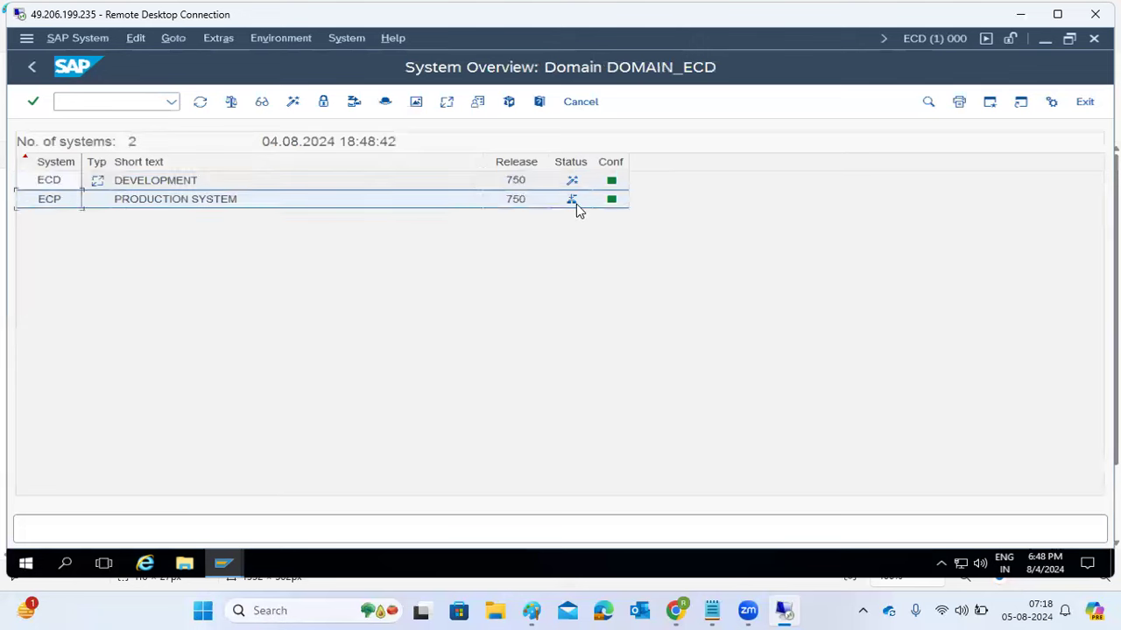
mouse_move(576, 206)
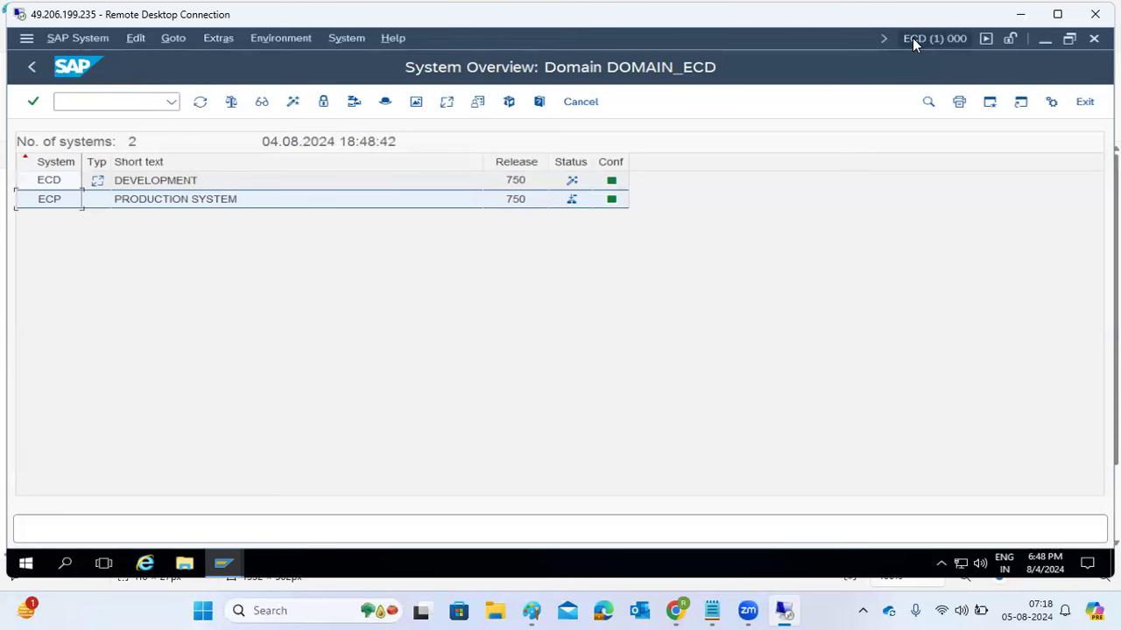
click(92, 37)
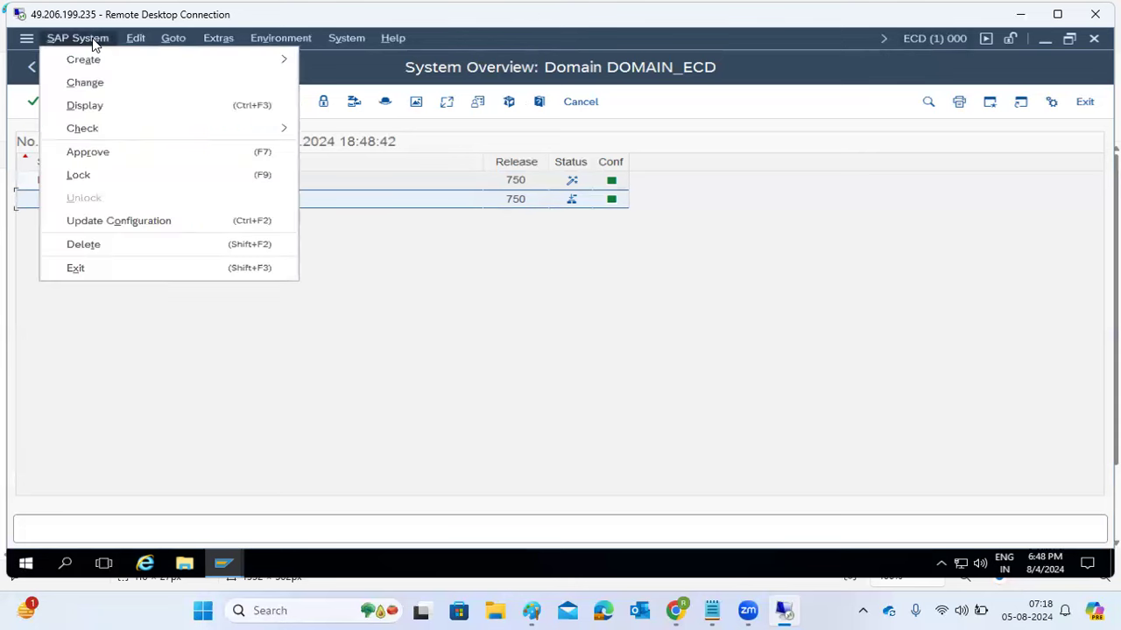
click(87, 152)
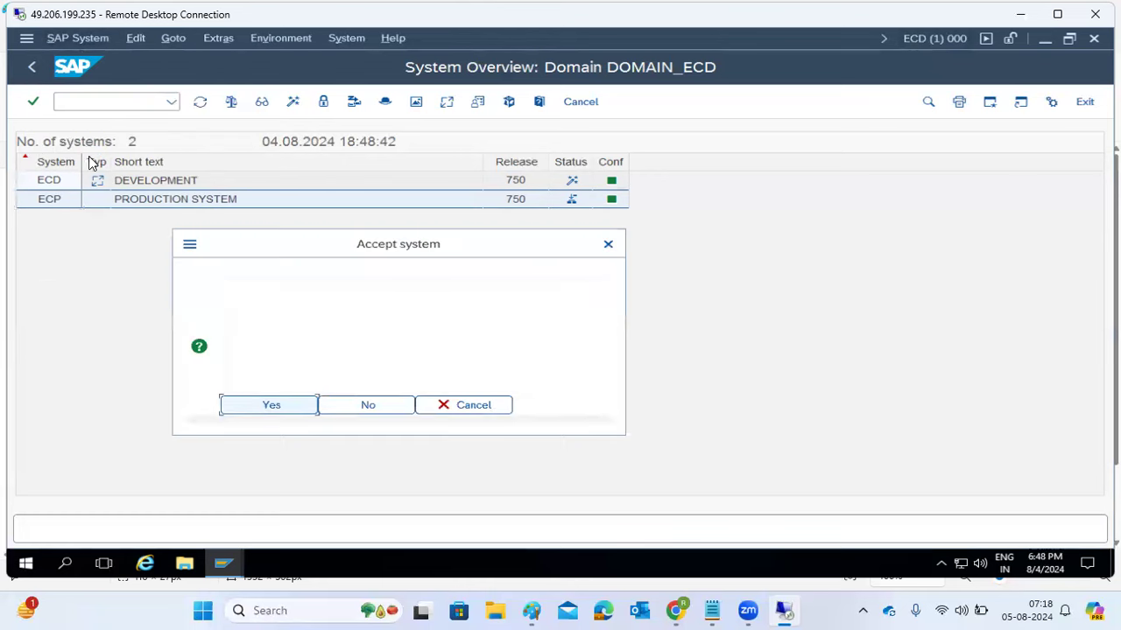
drag(259, 329, 424, 320)
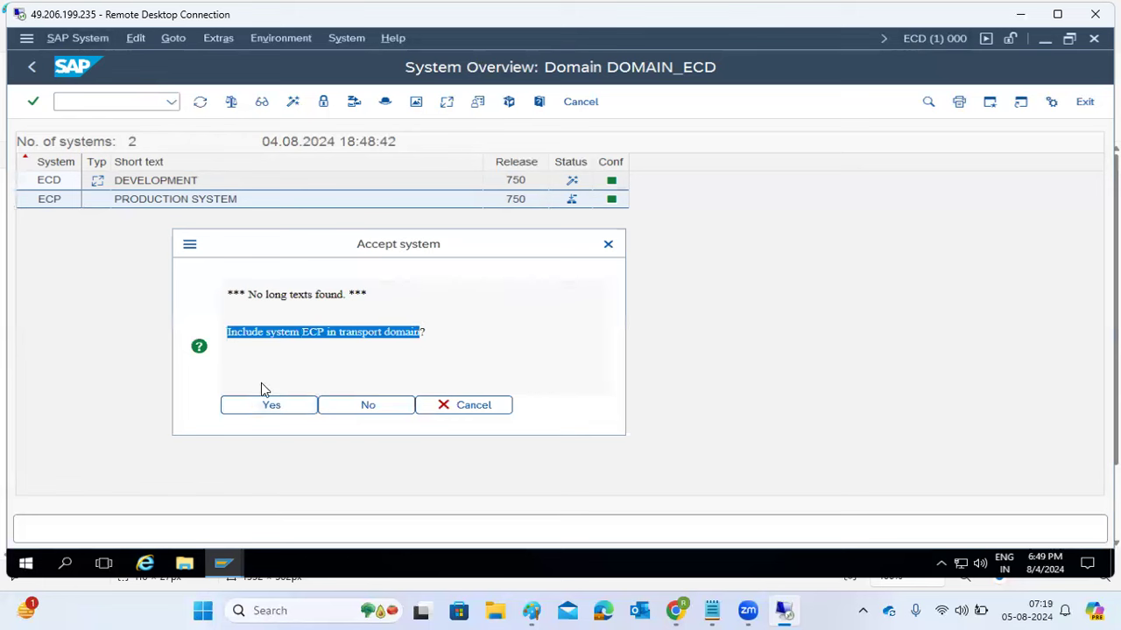
click(276, 406)
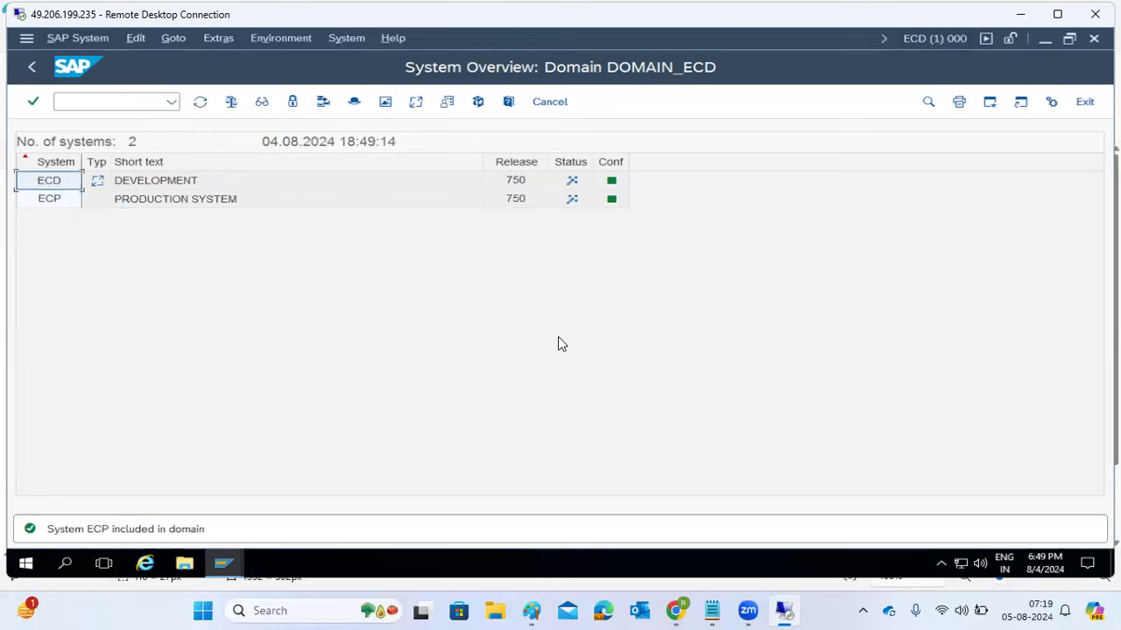
- On ECP, run /nstms and check that it belongs to DOMAIN_ECD
mouse_move(224, 565)
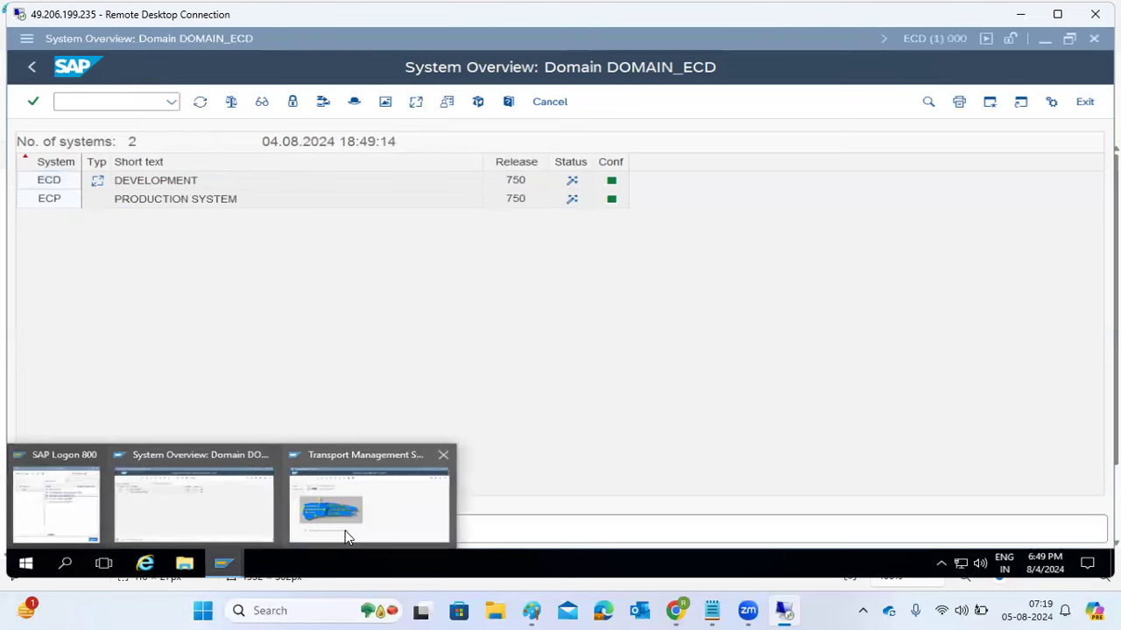
click(370, 531)
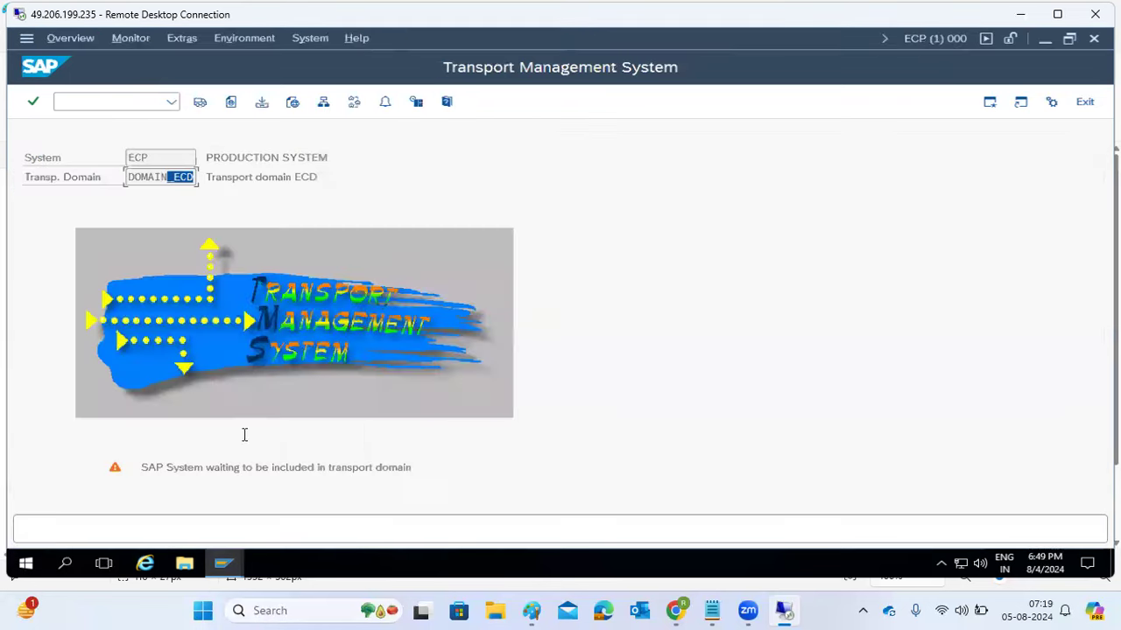
click(70, 101)
text(/nstms)
key(Return)
drag(158, 157, 197, 181)
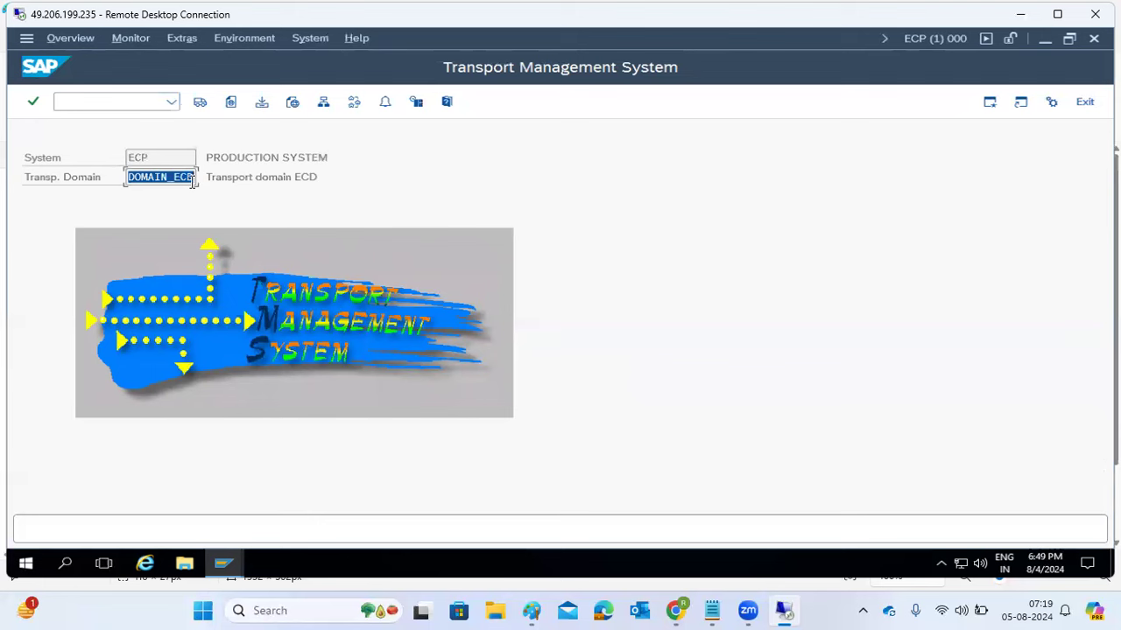
click(179, 183)
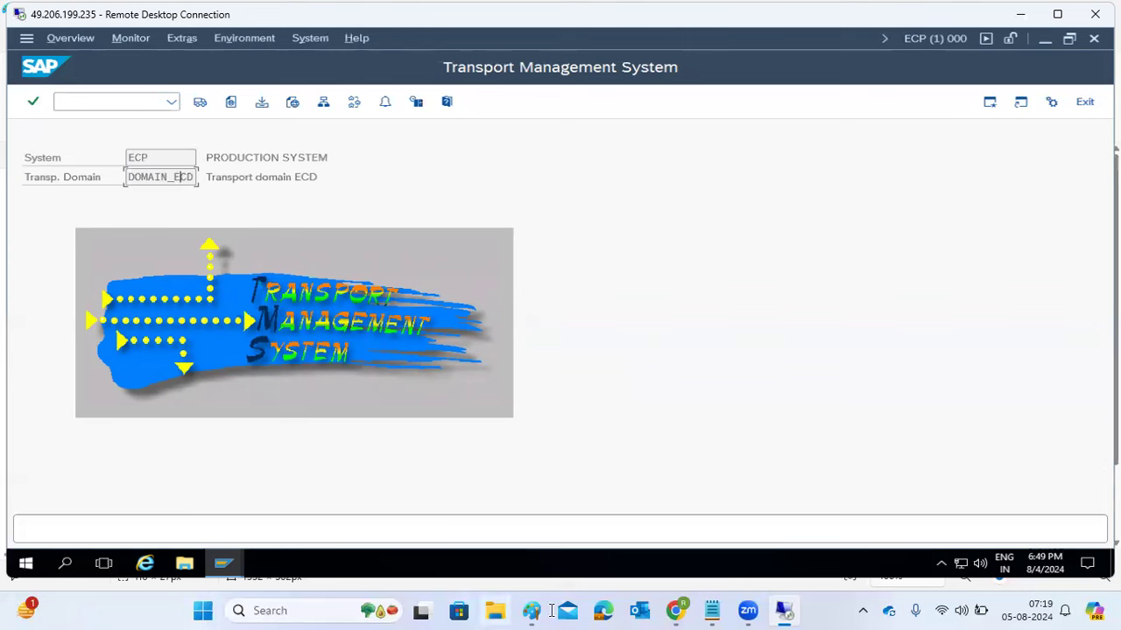
- In SM59 ABAP Connections, review the TMSADM and TMSSUP destinations for ECD and ECP
click(89, 103)
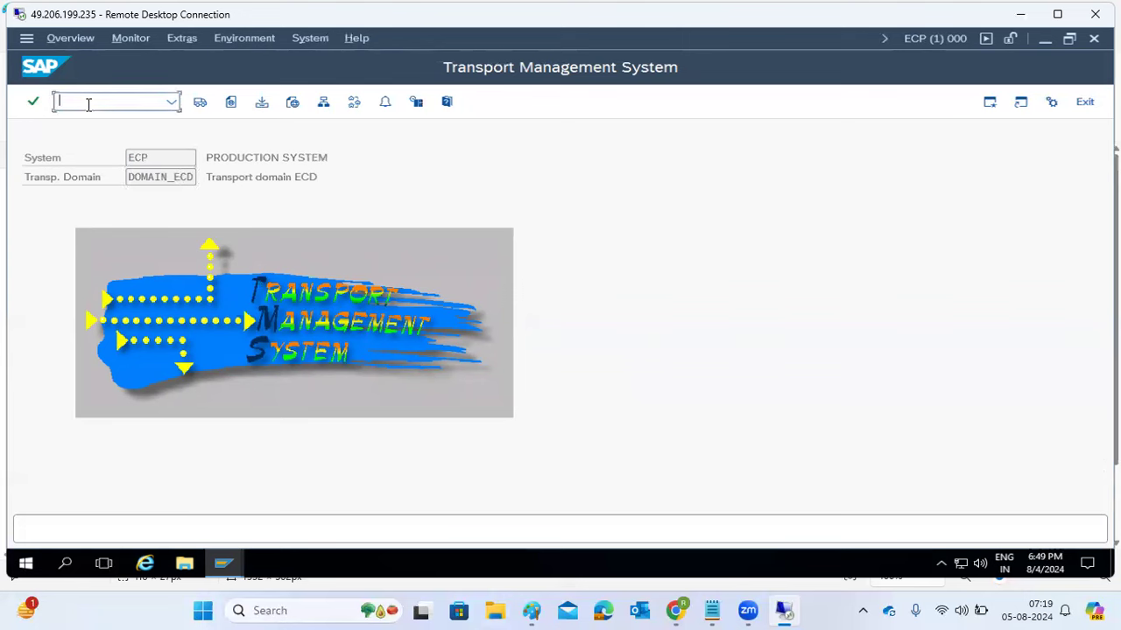
text(/nsm59)
key(Return)
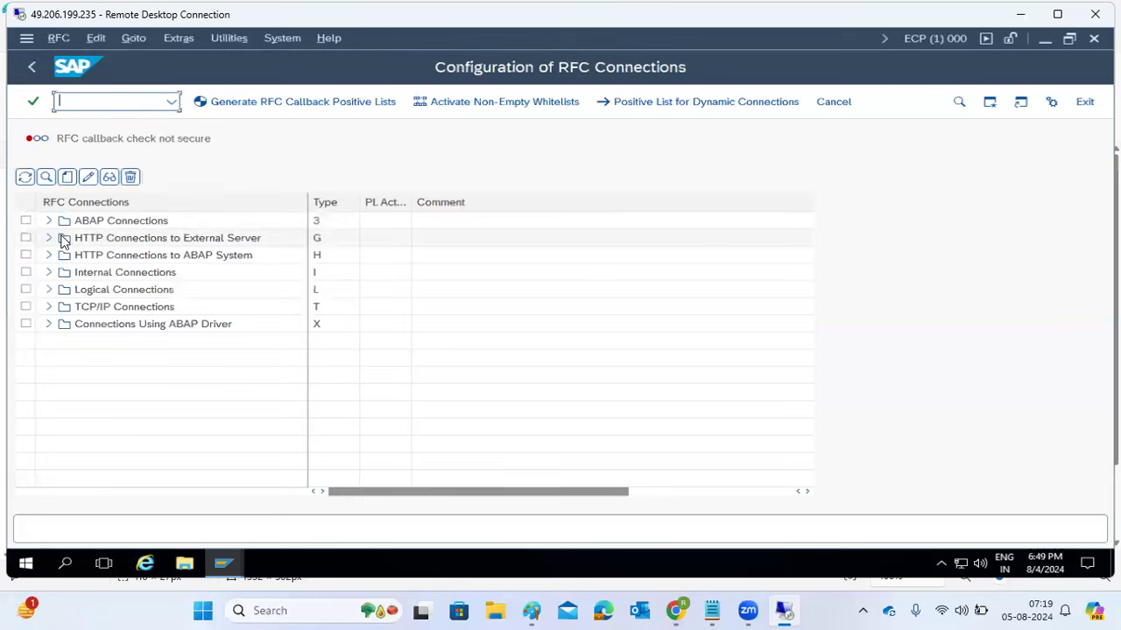
click(49, 220)
scroll(147, 408, down, 15)
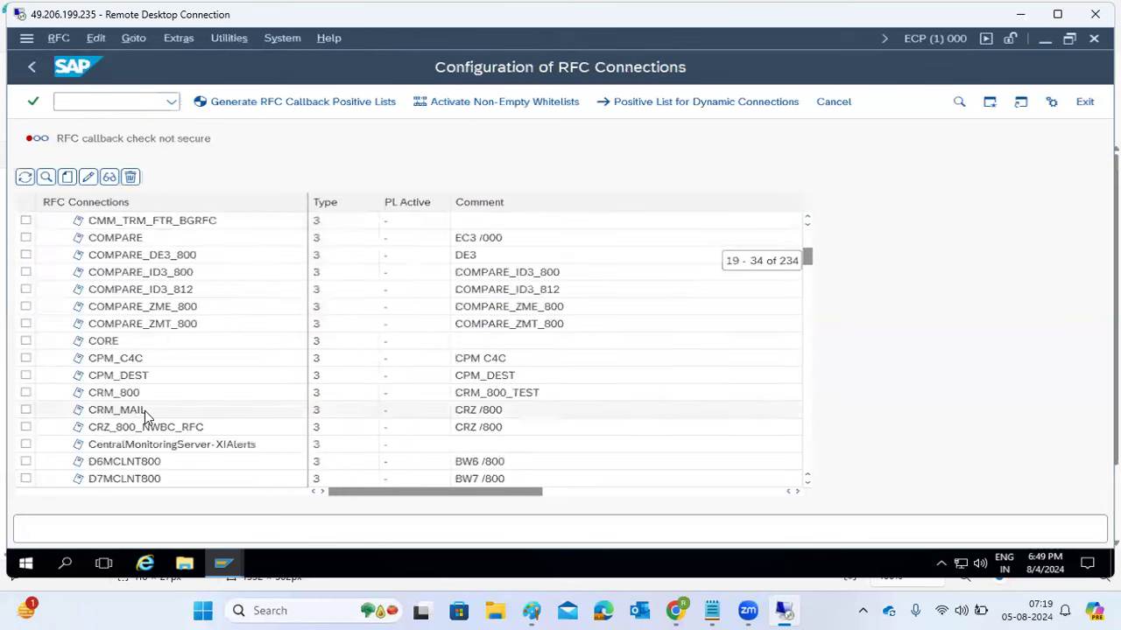
scroll(145, 419, down, 6)
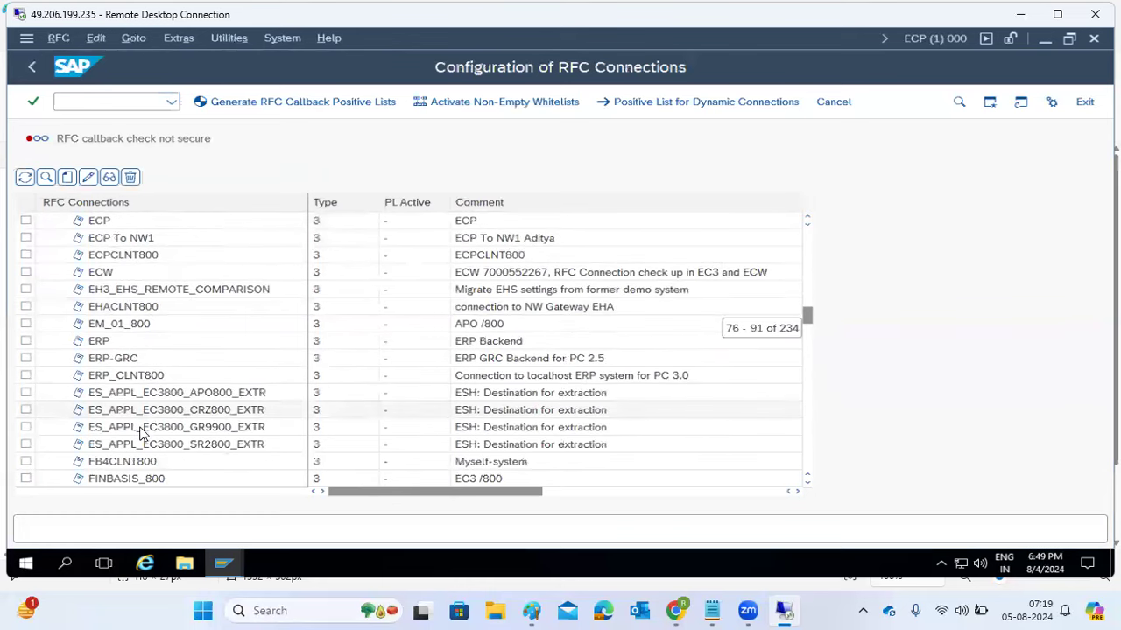
scroll(143, 429, down, 10)
scroll(143, 433, down, 20)
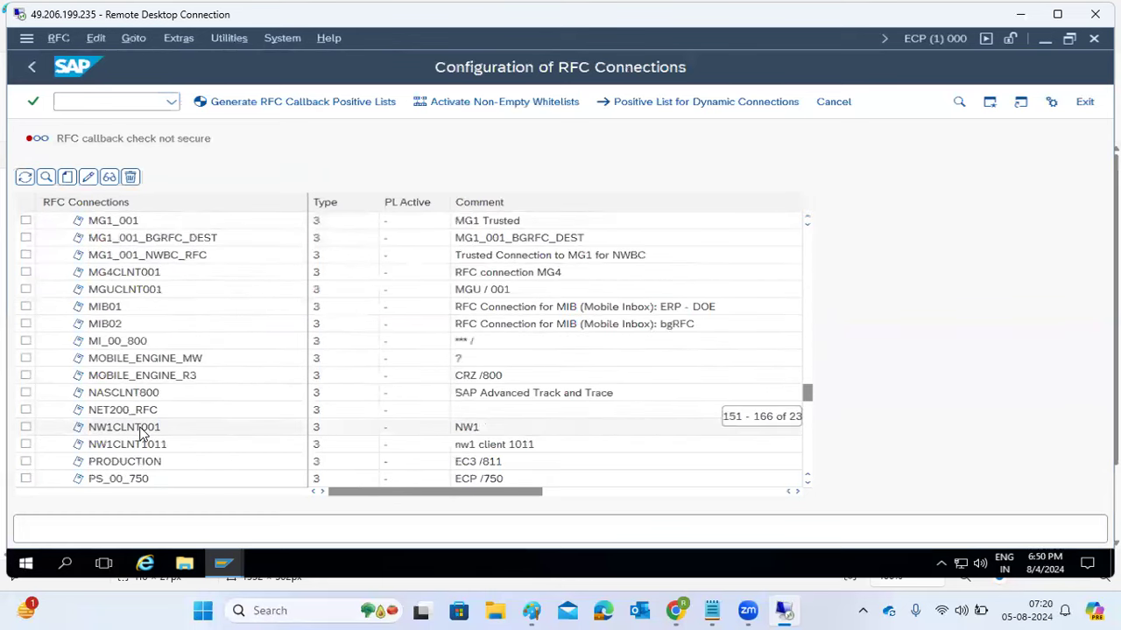
scroll(143, 433, down, 8)
scroll(143, 431, up, 5)
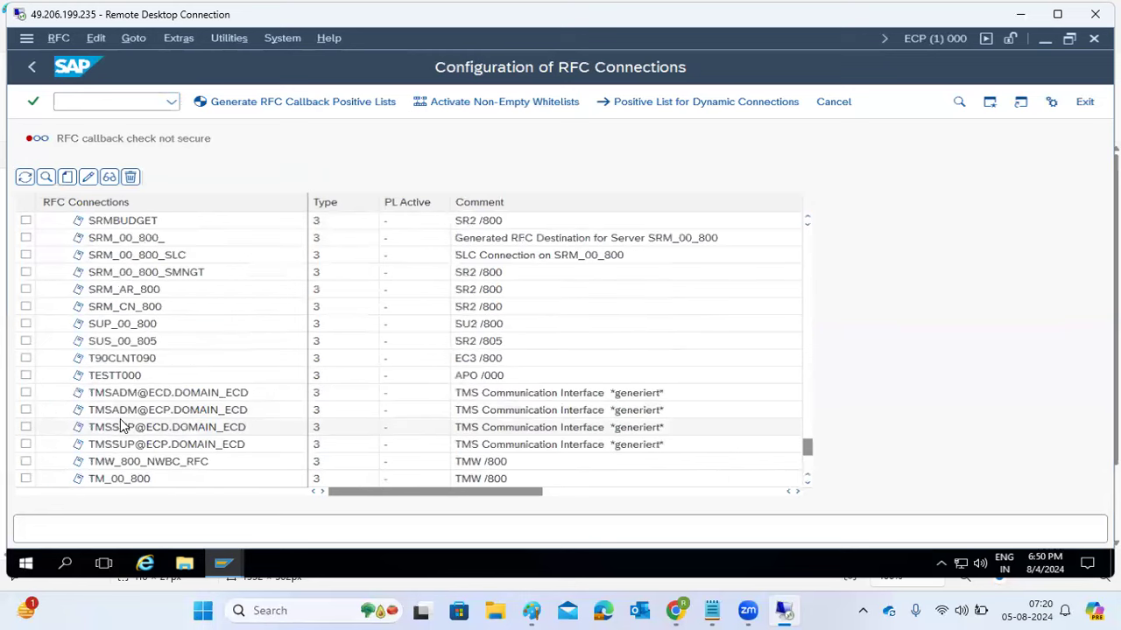
click(134, 416)
click(145, 444)
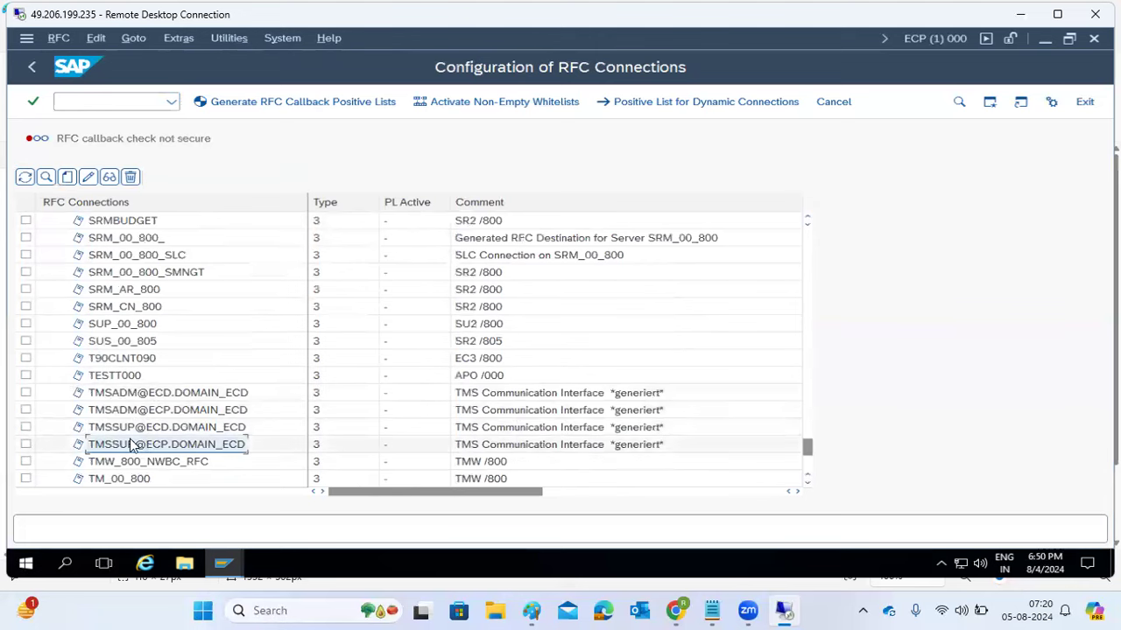
click(158, 396)
click(152, 426)
click(155, 444)
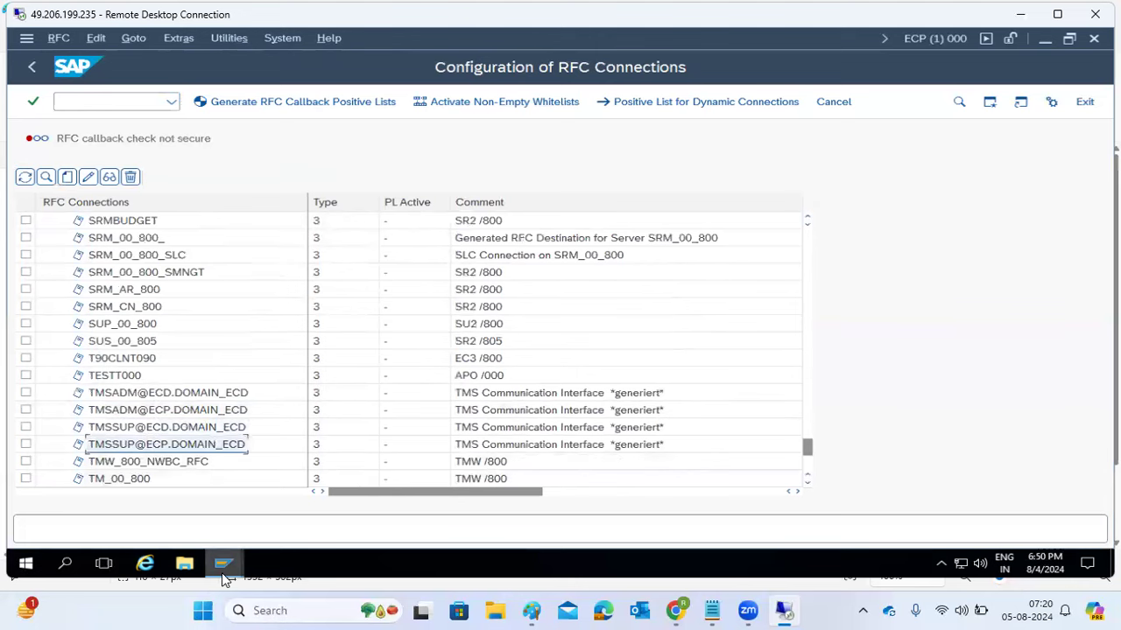
mouse_move(223, 580)
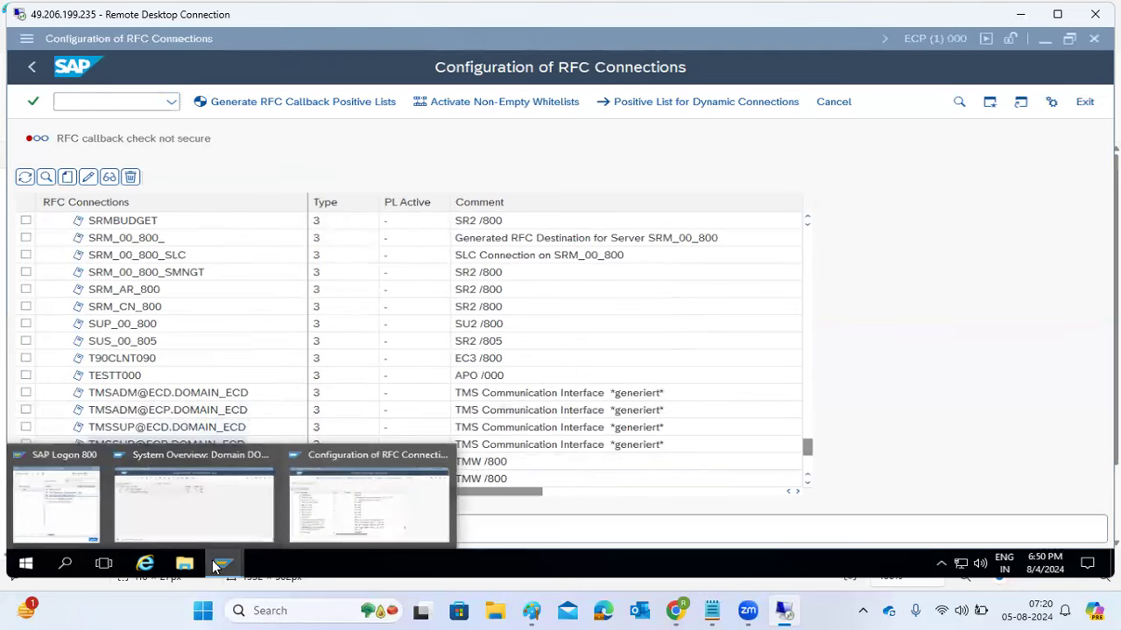
- From SAP Logon, attempt logging on to SAP NetWeaver Development client 000 as user basis
click(73, 536)
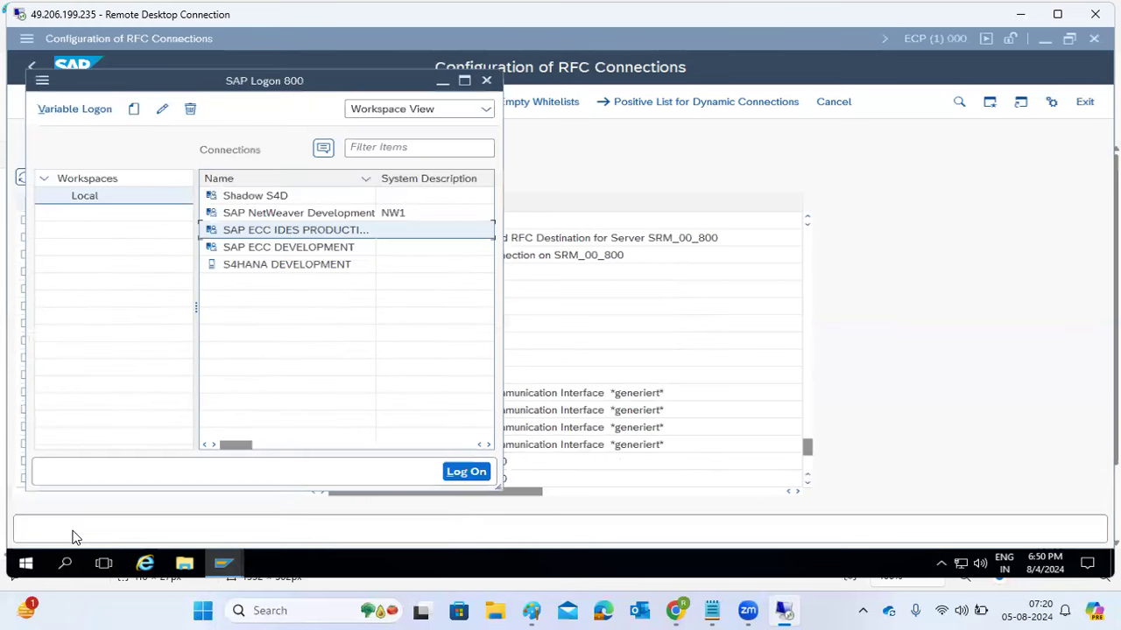
double_click(302, 214)
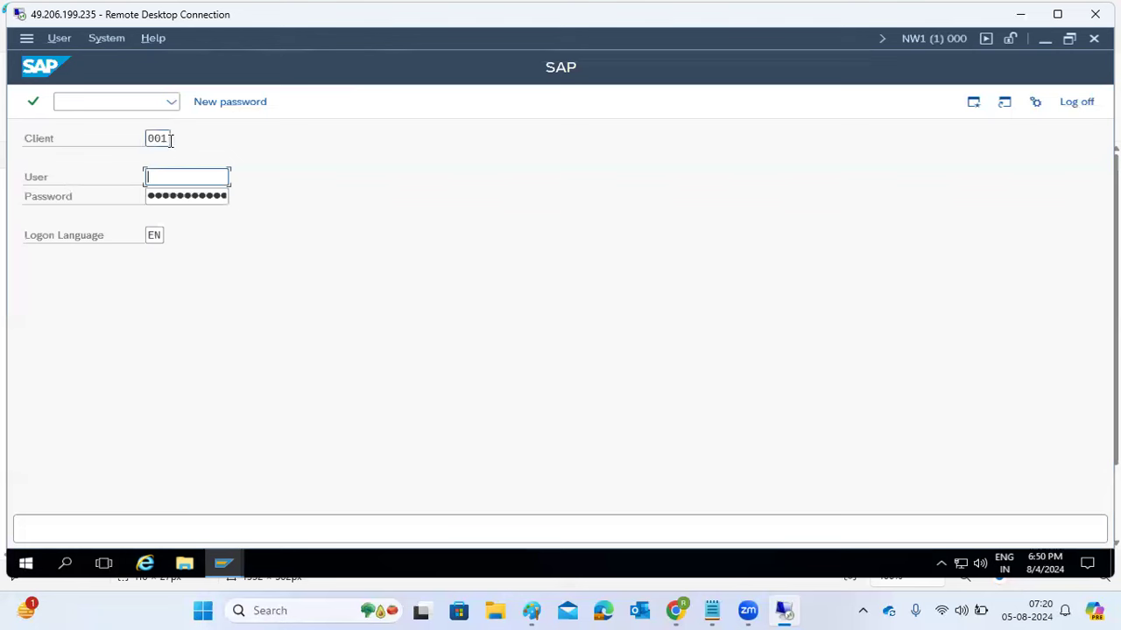
click(169, 138)
key(BackSpace)
text(0)
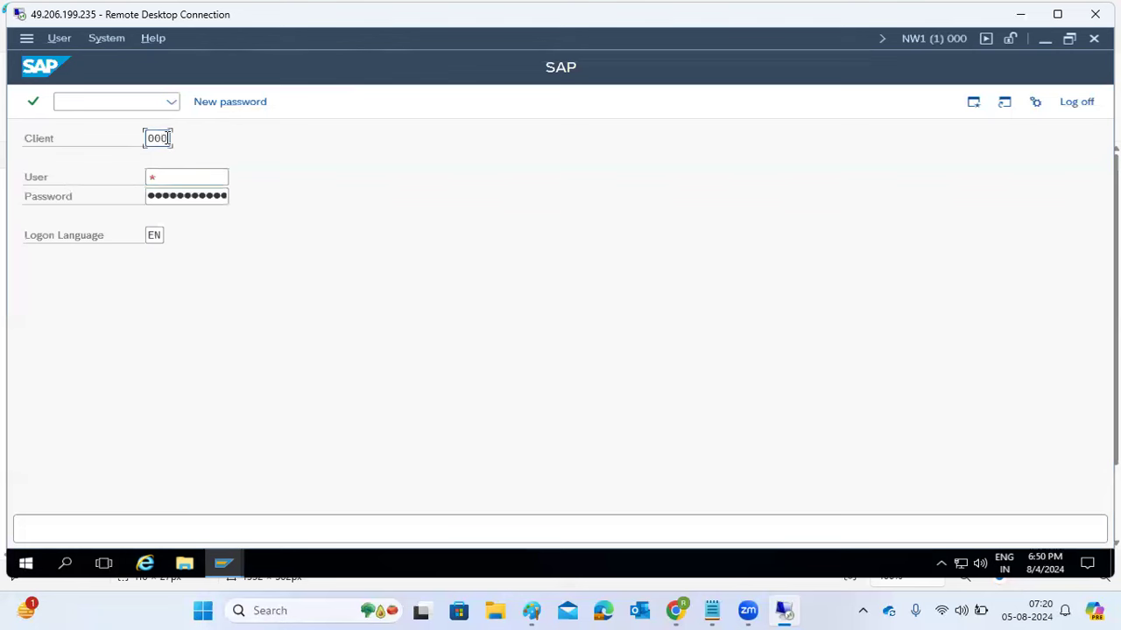
key(Tab)
text(basis)
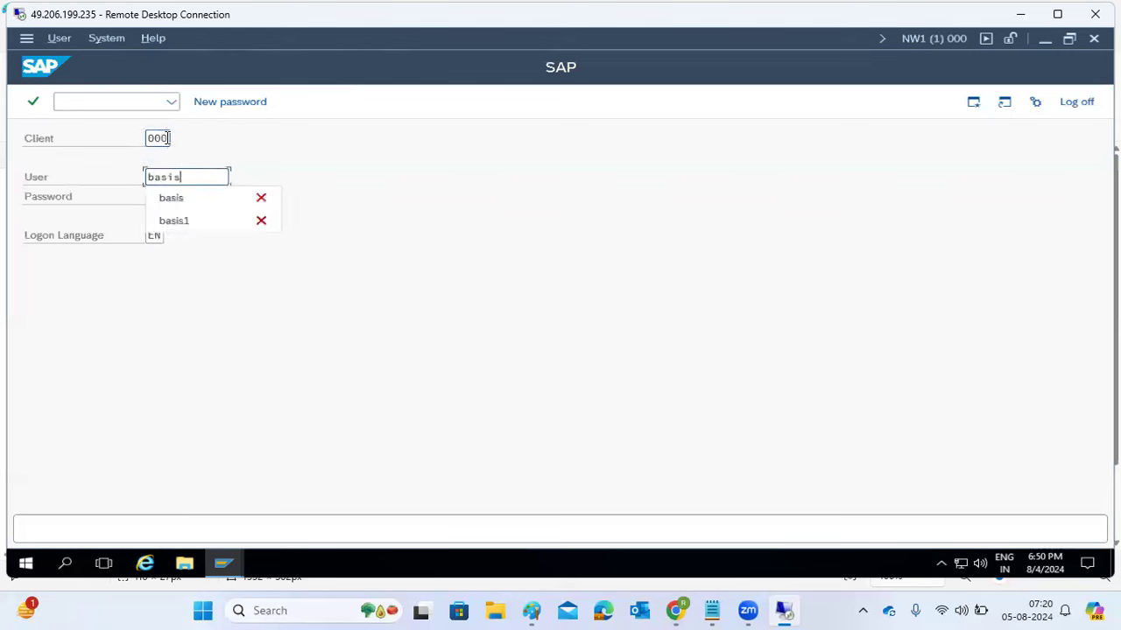
key(Tab)
text(••••)
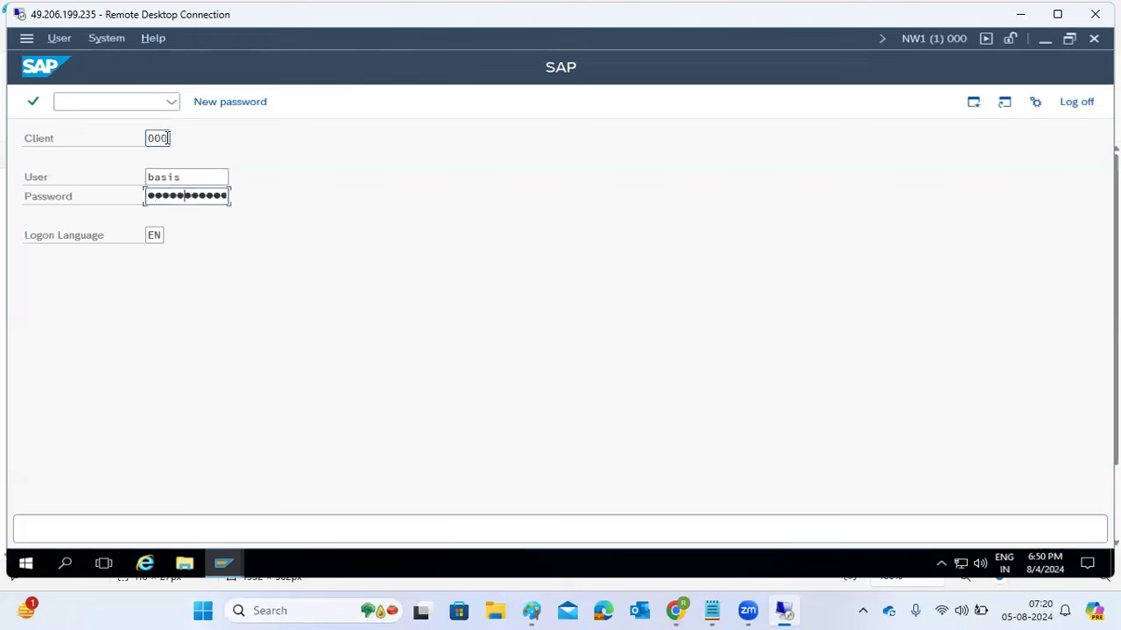
key(Return)
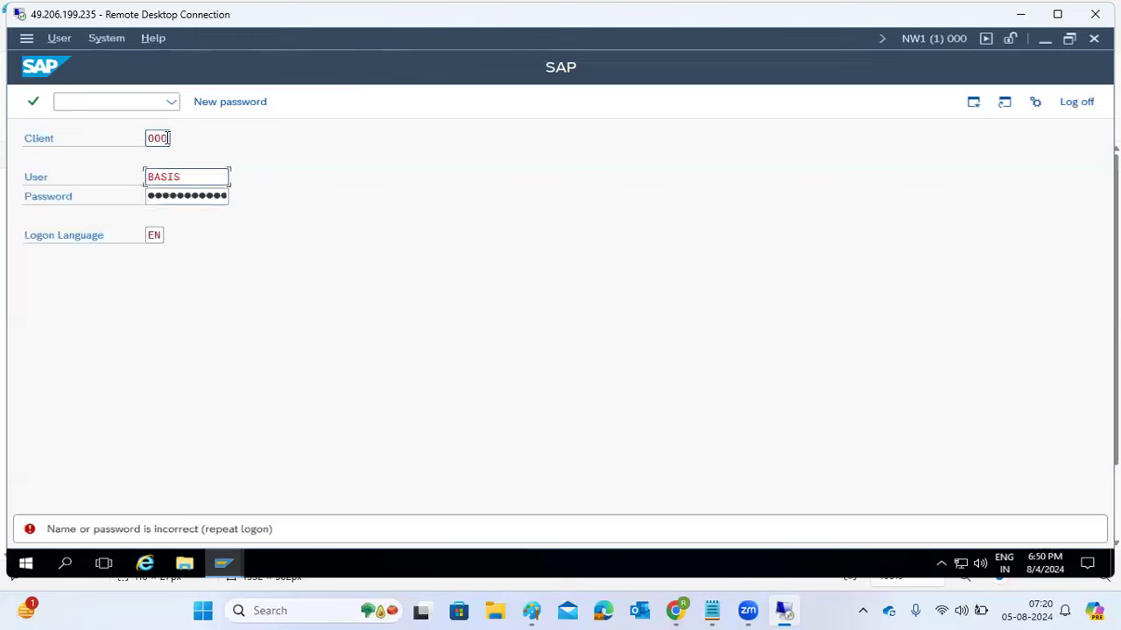
key(Tab)
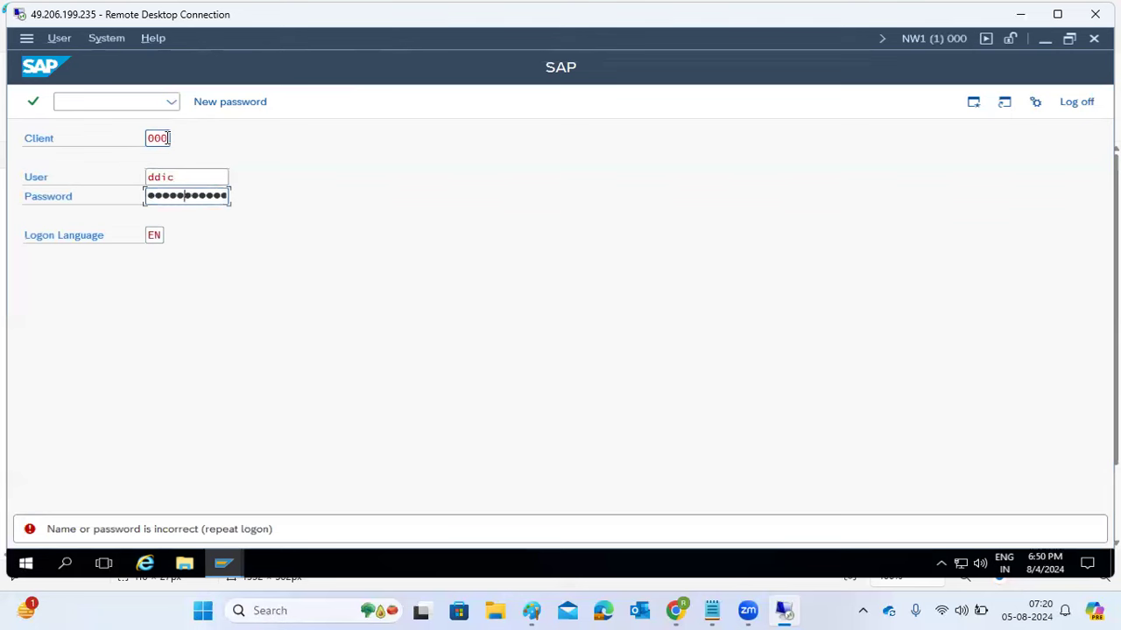
- Log on to client 000 and run stms to open Transport Management for NW1
key(Return)
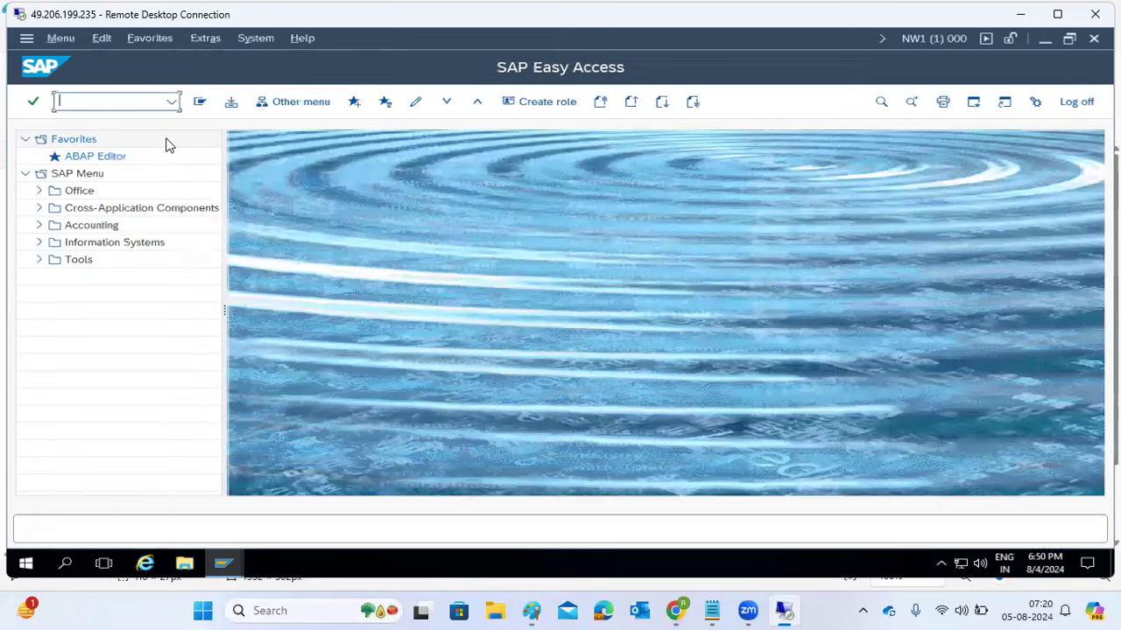
text(stms)
key(Return)
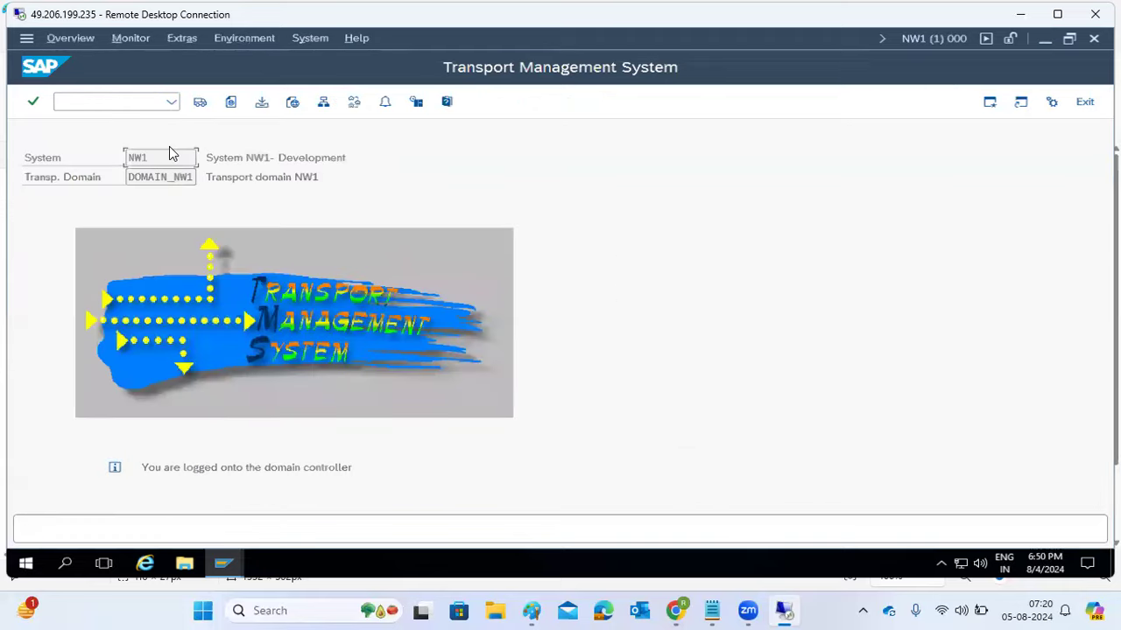
- Delete NW1's existing TMS configuration from the Extras menu
click(186, 39)
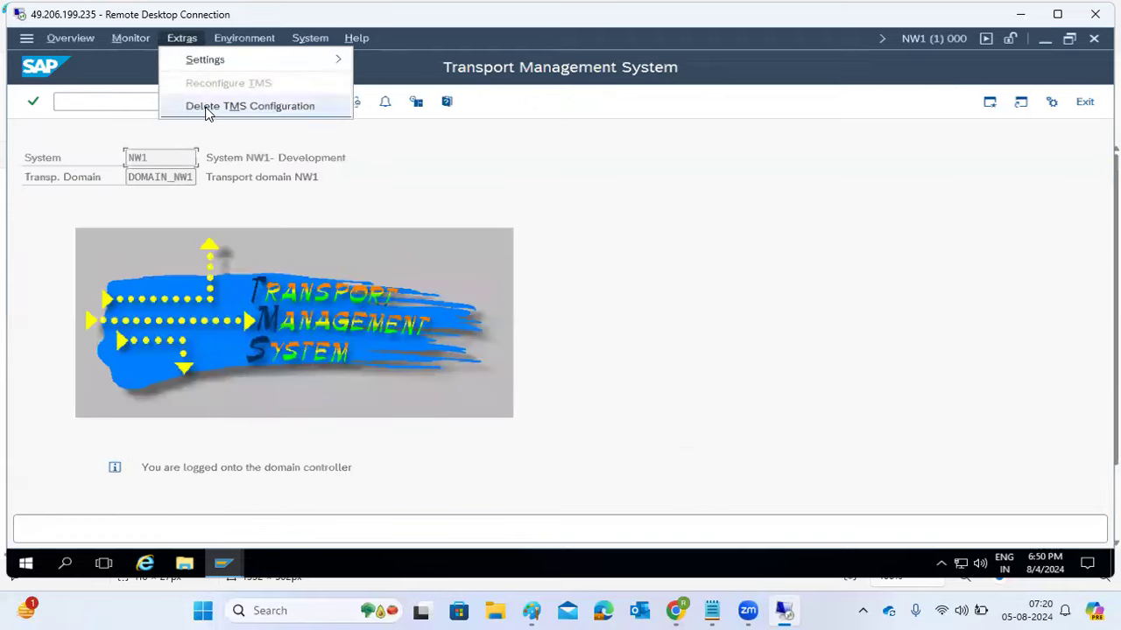
click(208, 107)
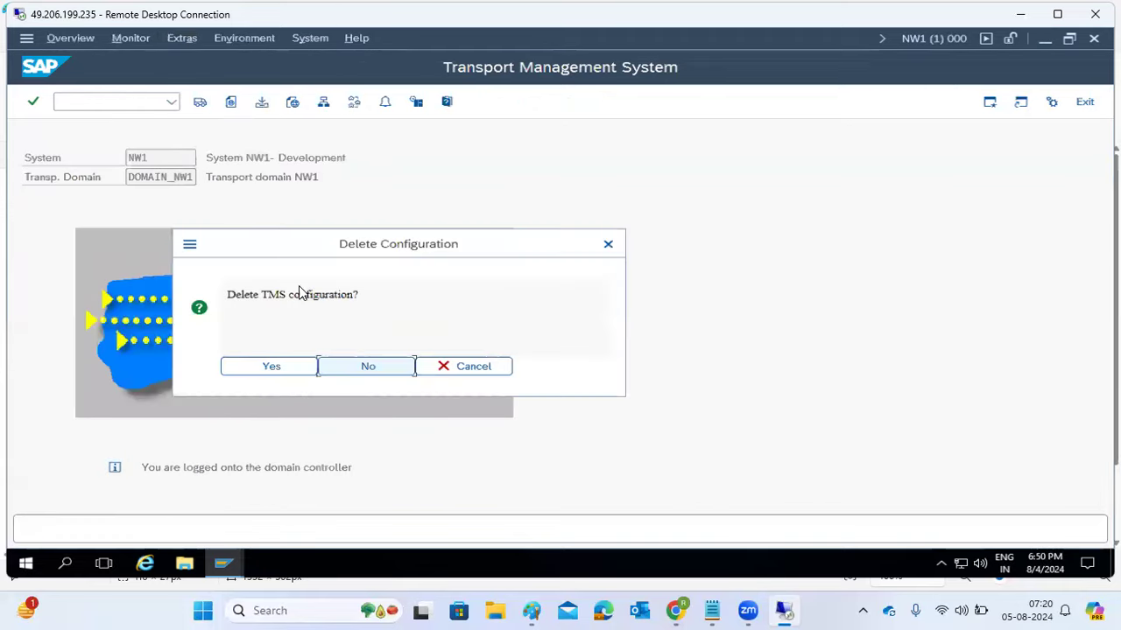
click(261, 366)
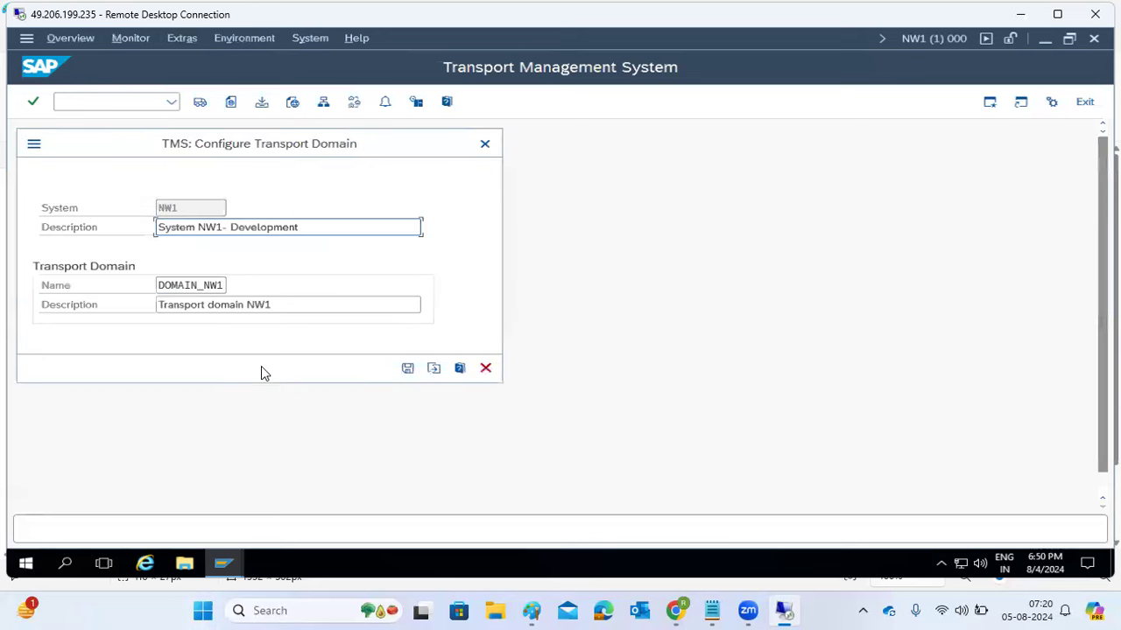
- Include NW1 in the domain with controller host kponline1, instance 02, and set the TMSADM password
click(433, 368)
click(192, 285)
text(kponline1)
key(Tab)
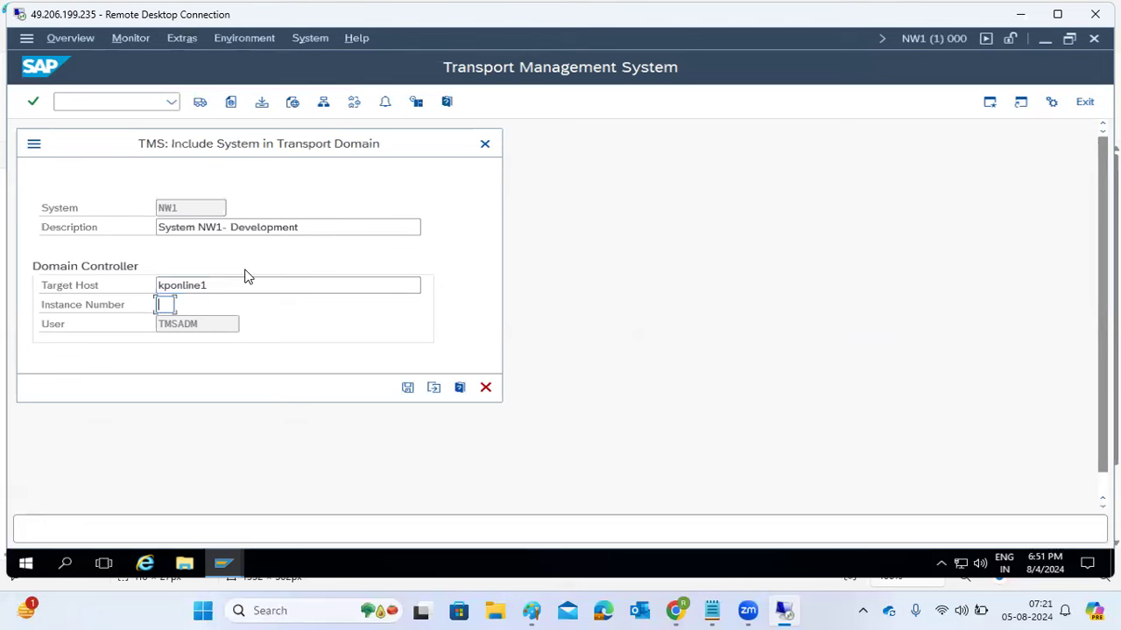
text(02)
click(407, 387)
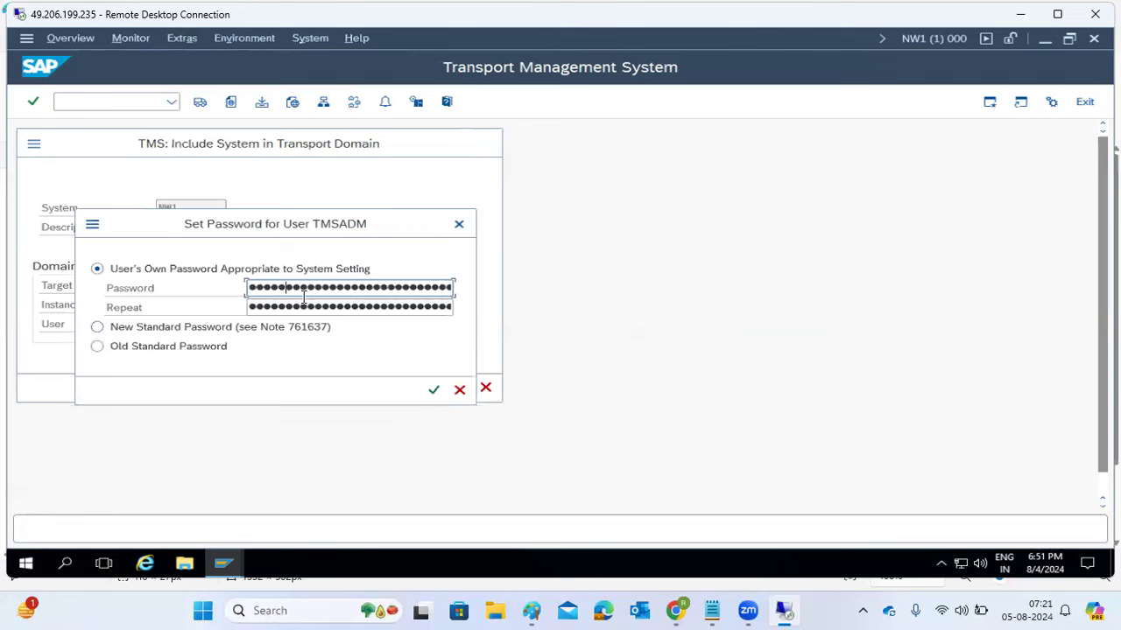
key(Tab)
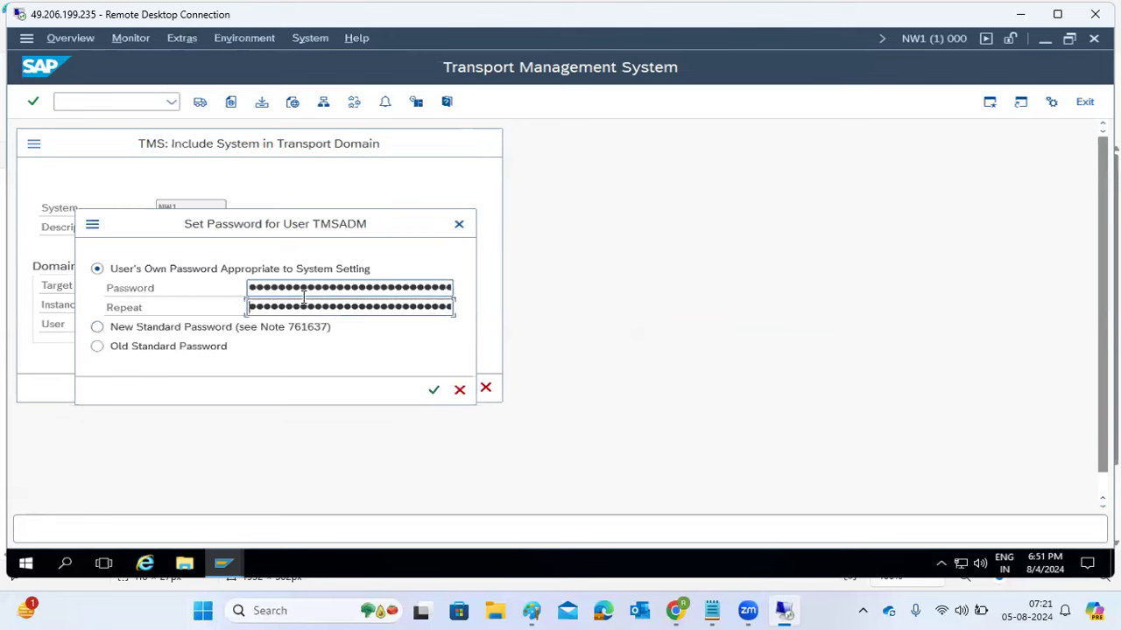
text(*******)
click(433, 394)
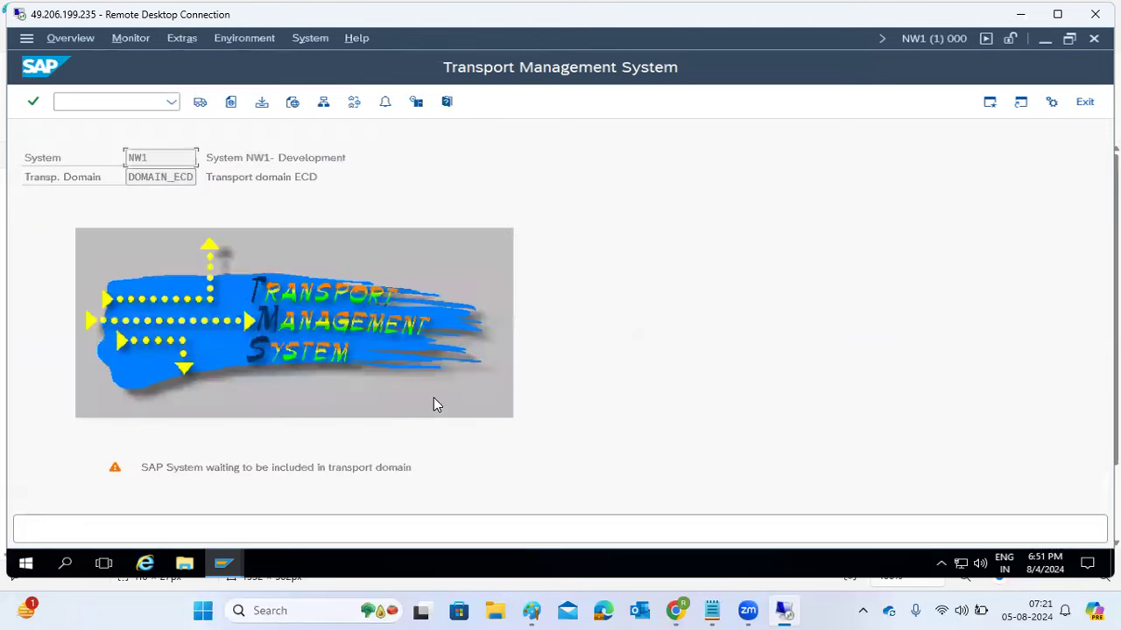
drag(174, 469, 416, 471)
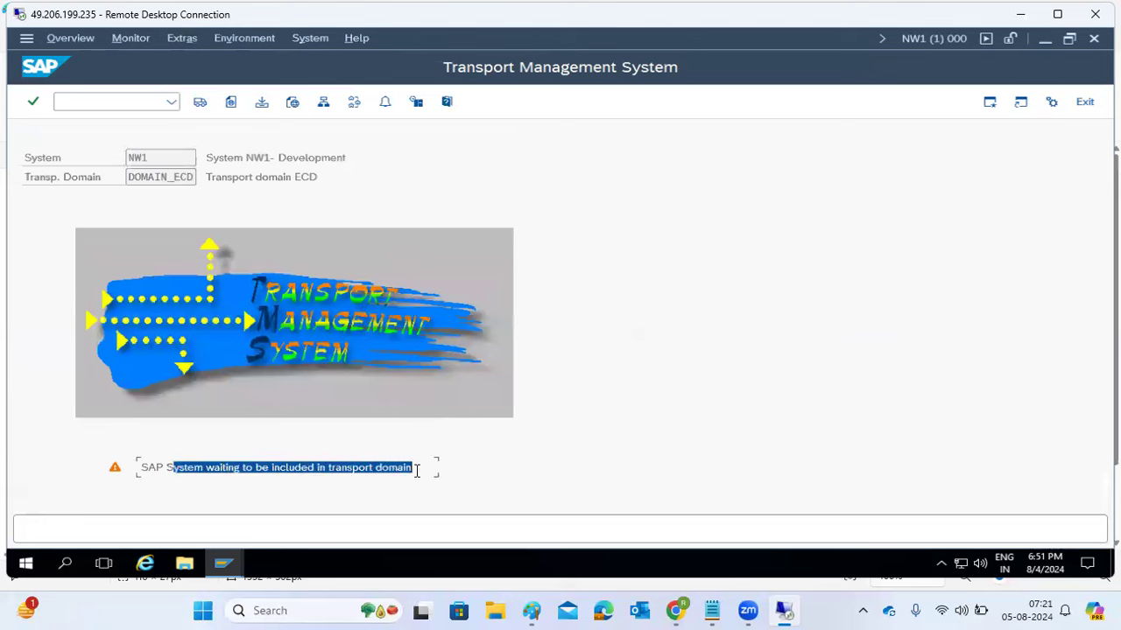
drag(141, 176, 196, 178)
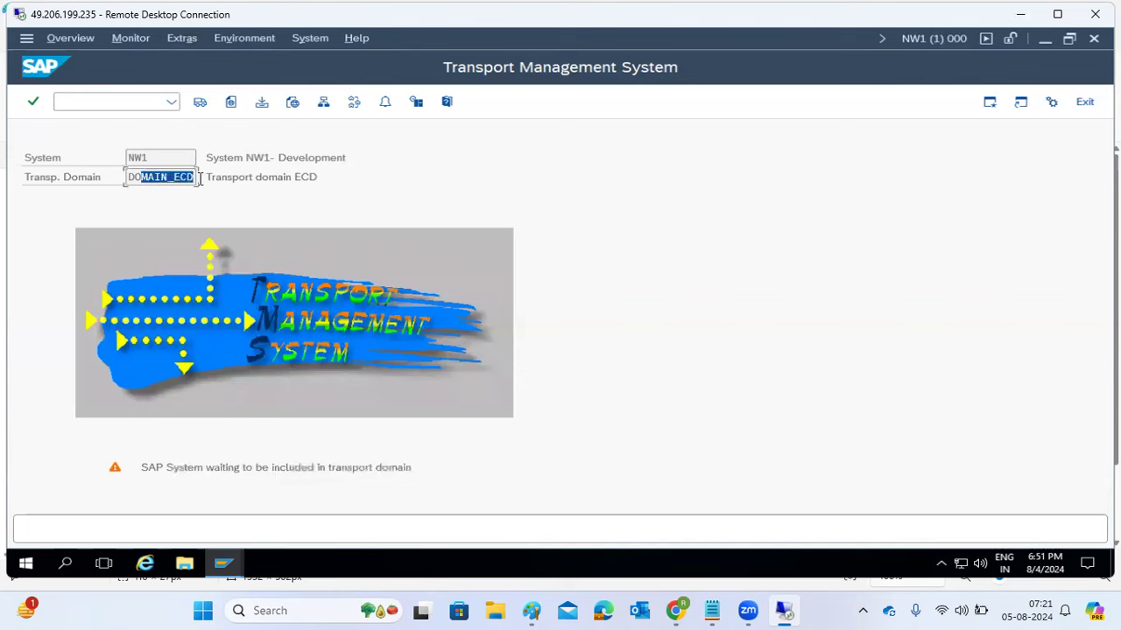
click(238, 565)
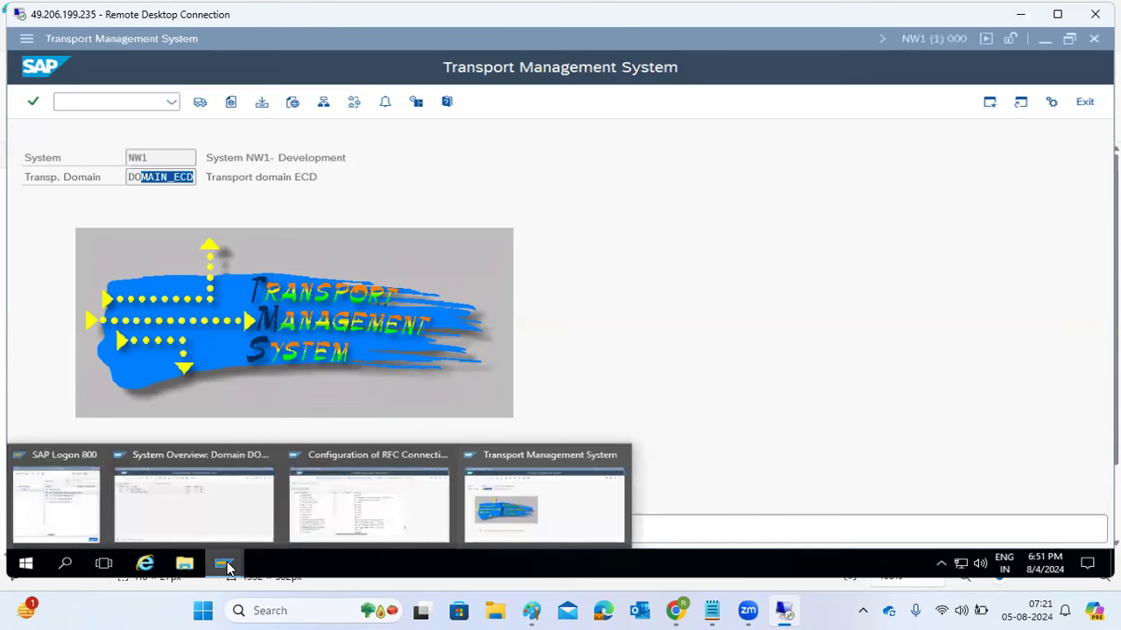
- Refresh the DOMAIN_ECD system overview, approve NW1 and distribute the configuration
click(218, 515)
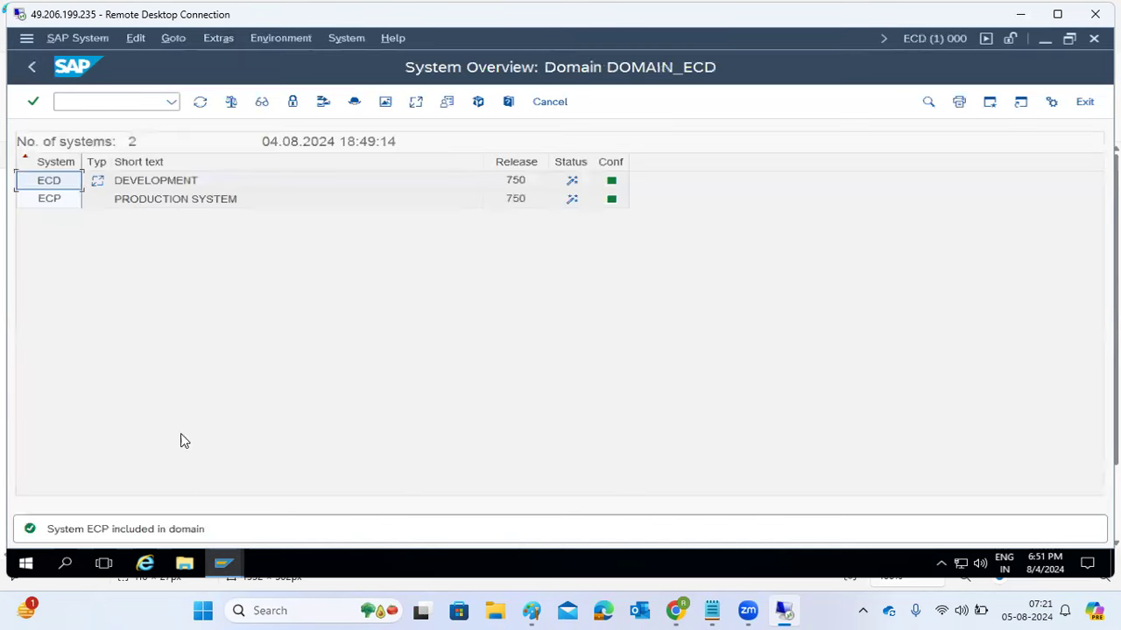
click(200, 101)
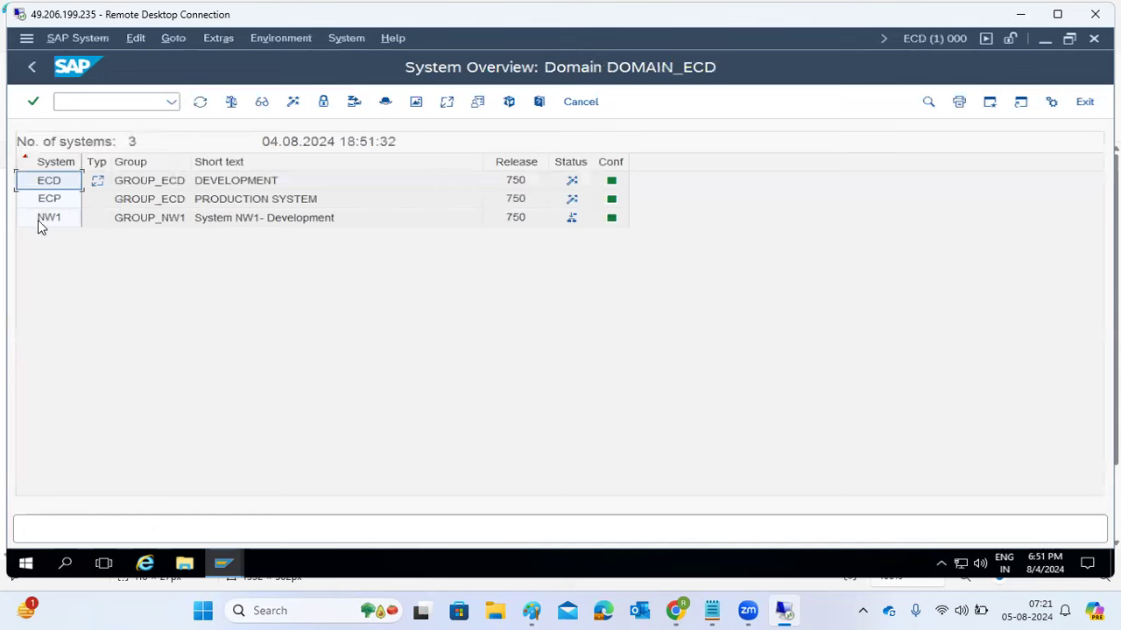
click(39, 221)
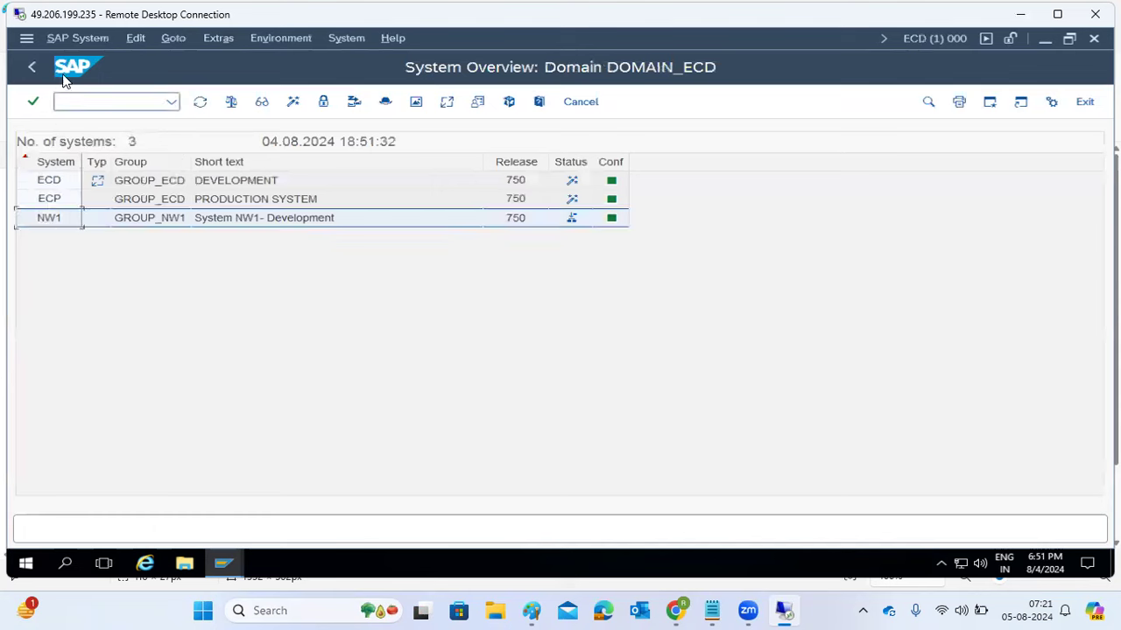
click(77, 41)
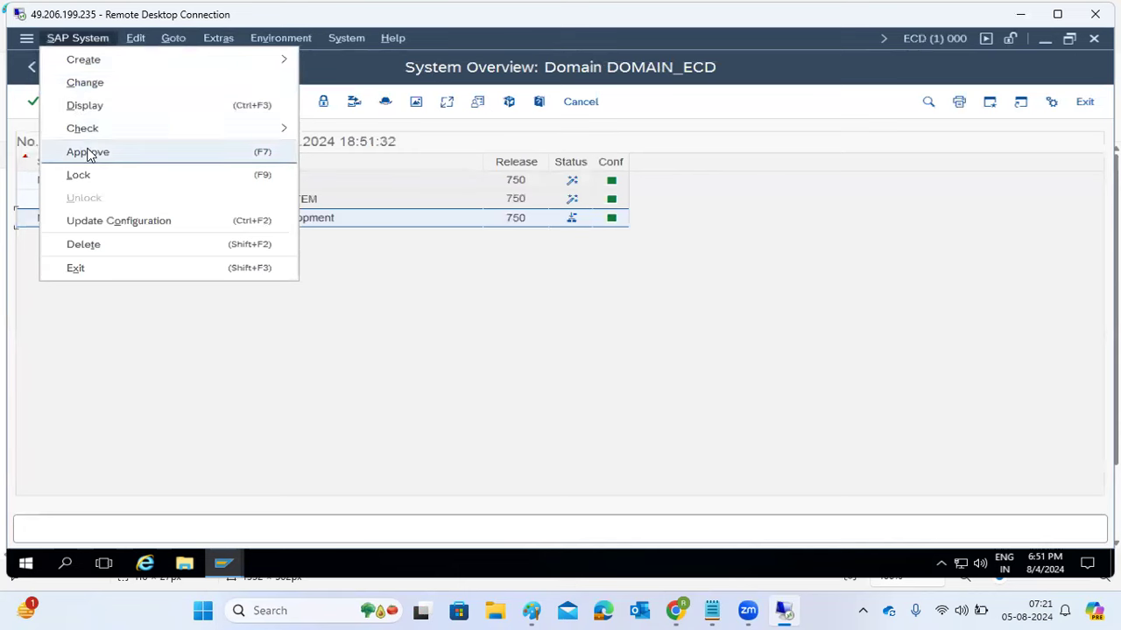
click(87, 151)
click(260, 404)
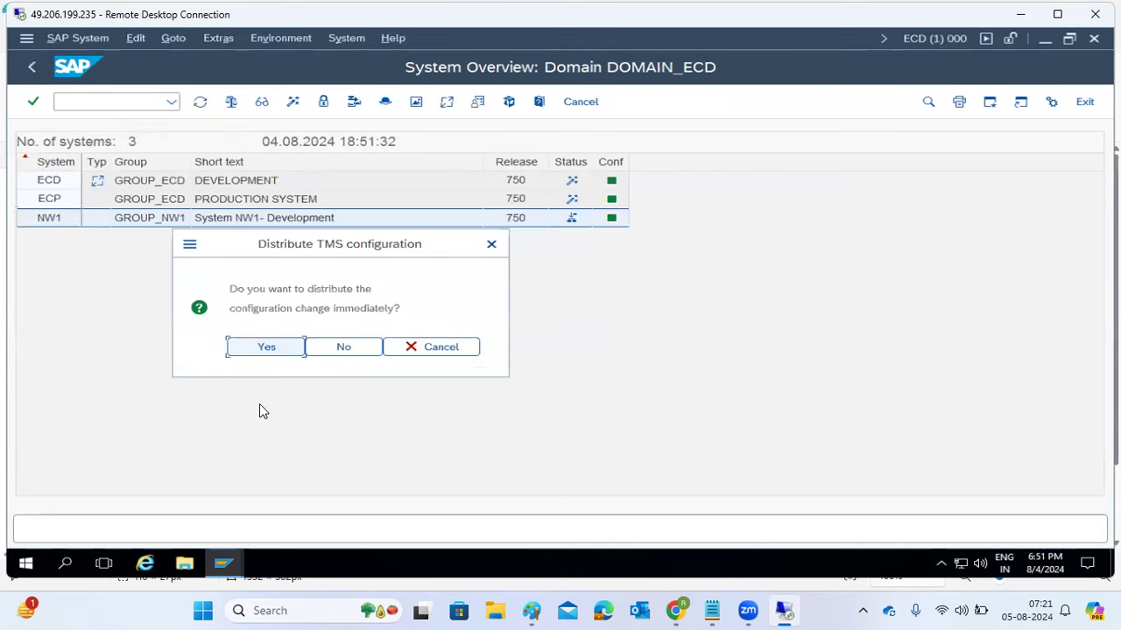
click(267, 348)
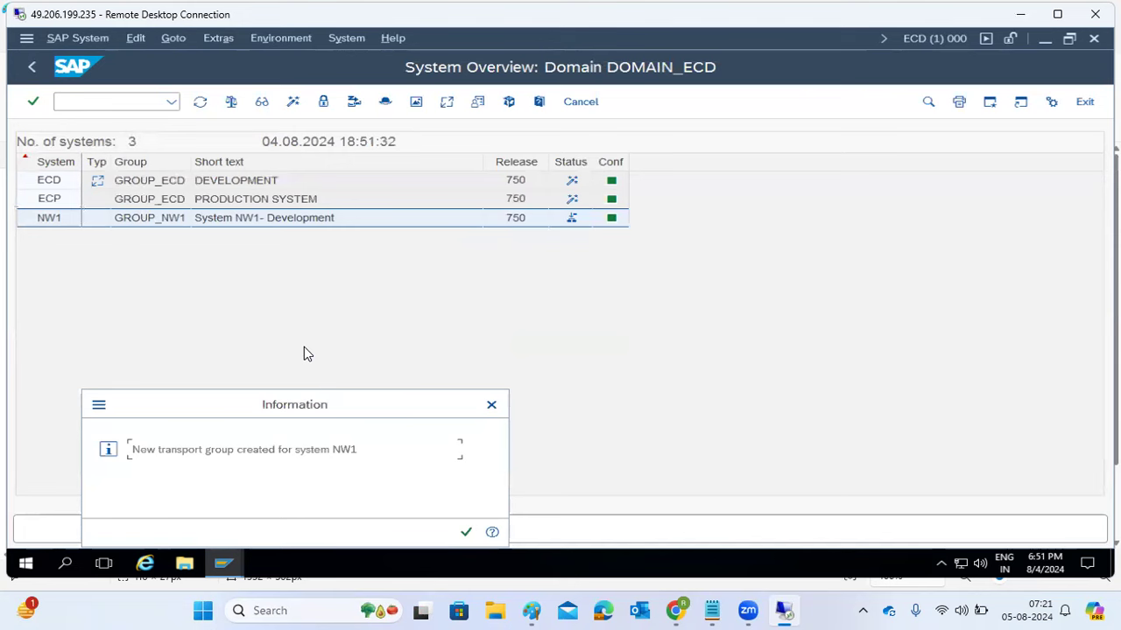
click(464, 533)
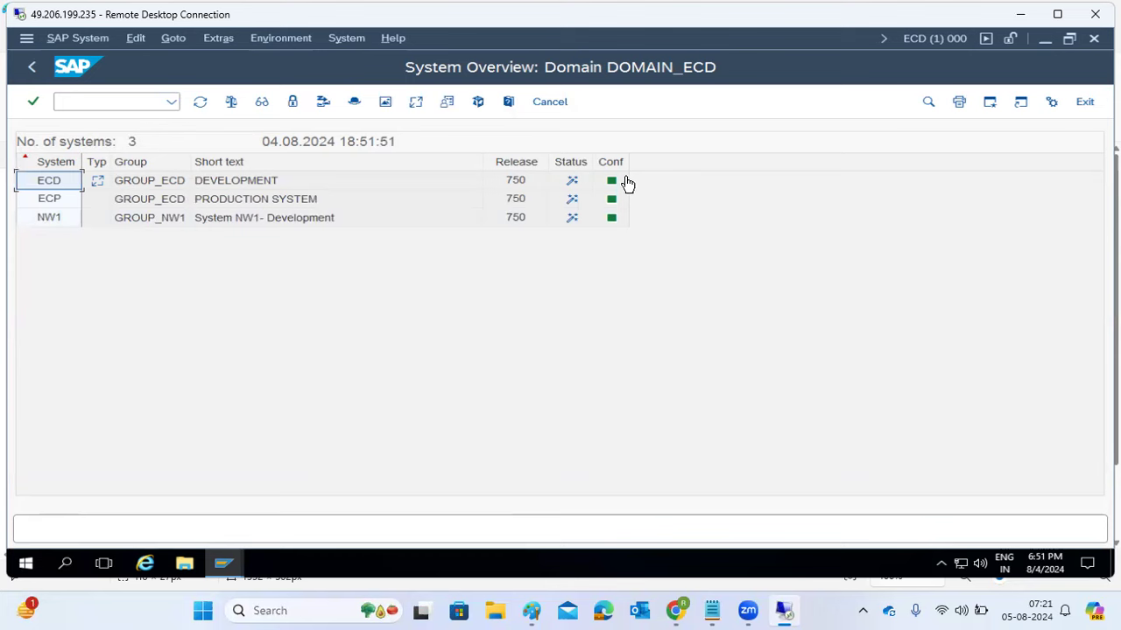
- Select the ECP, NW1 and ECD rows to review the three approved systems
click(51, 204)
click(49, 217)
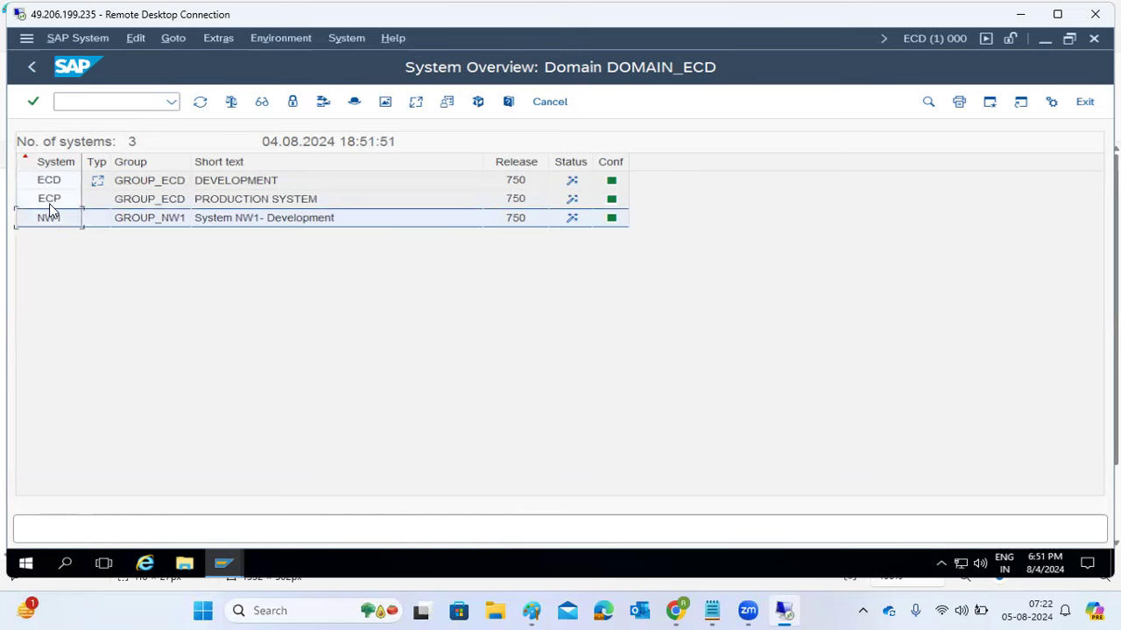
click(48, 184)
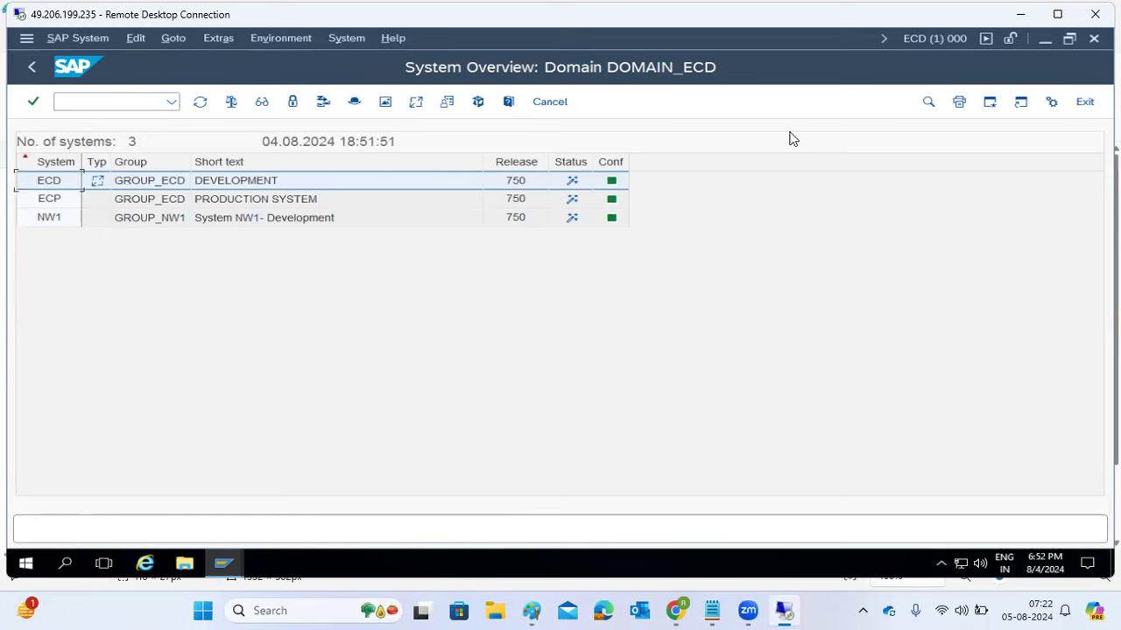
- Type NW1, ECD and ECP into the DEV, QAS and PROD boxes, then start a large text box
click(1020, 15)
click(295, 218)
click(295, 219)
text(NW1)
click(581, 217)
click(581, 217)
text(ECD)
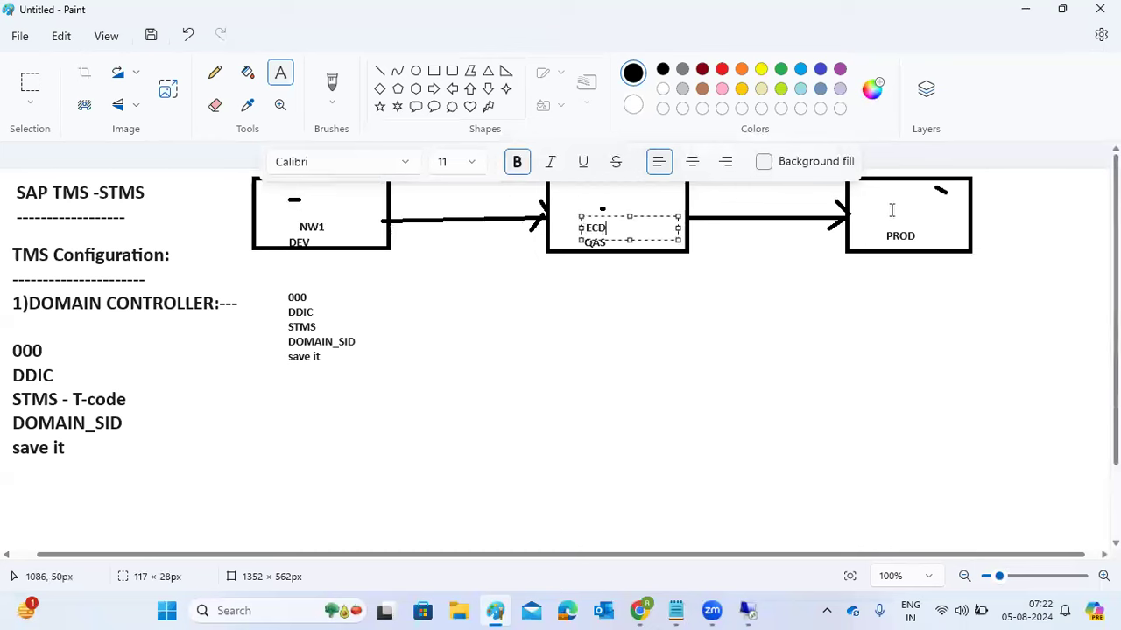
click(888, 210)
text(ECP)
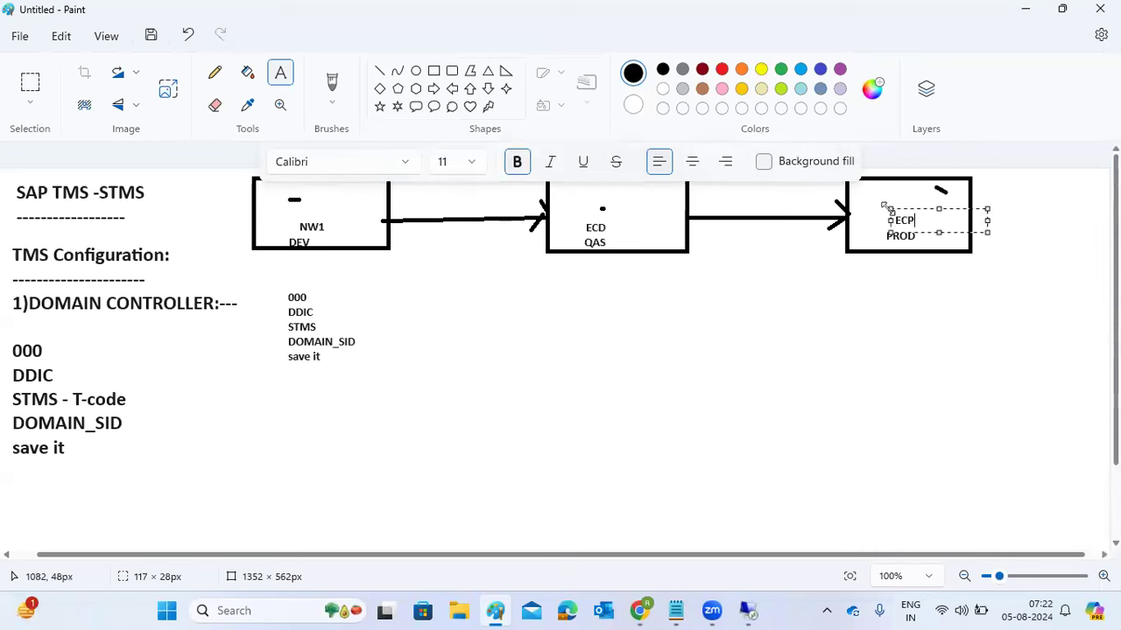
click(871, 338)
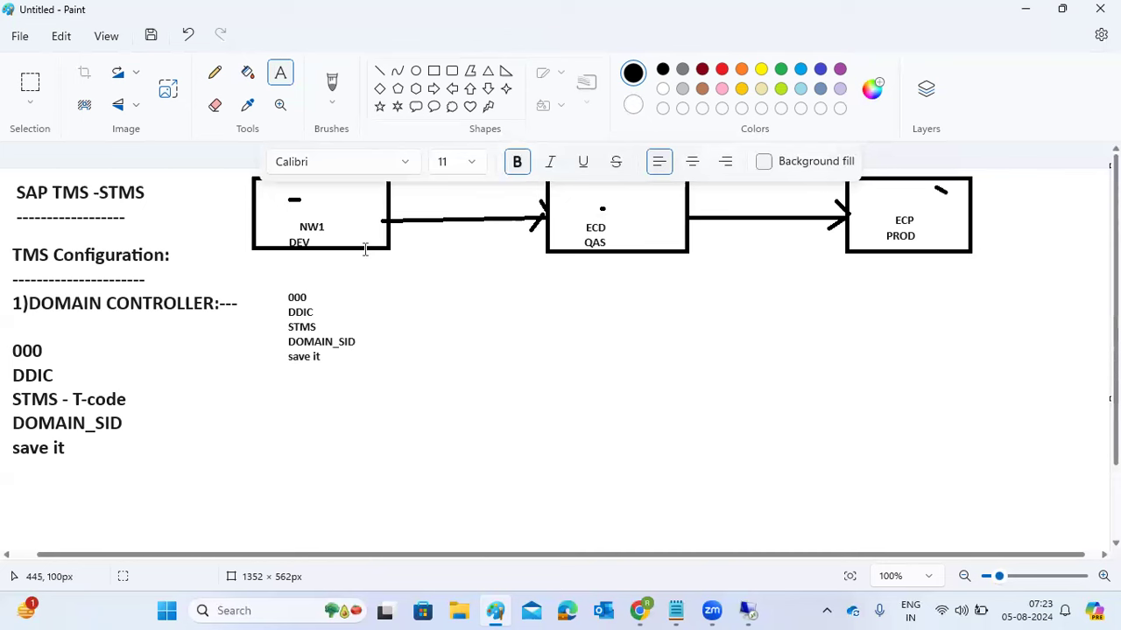
drag(374, 288, 1041, 519)
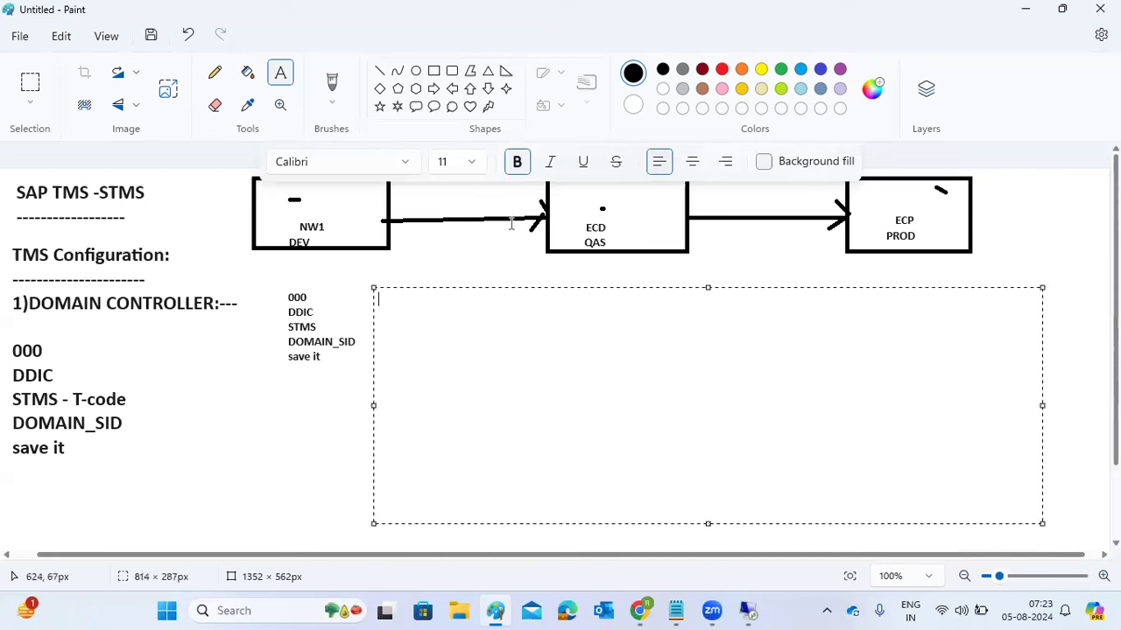
- At font size 18, type TRANSPORT ROUTES with 1)CONSOLIDATION and 2)DELIVERY ROUTE beneath
click(473, 167)
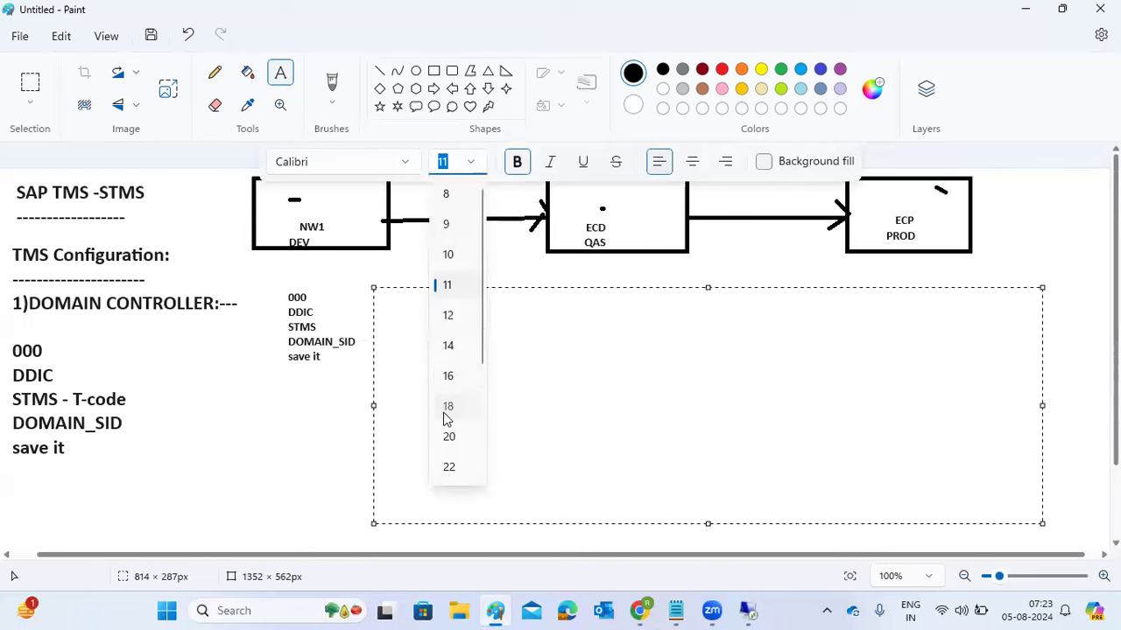
click(446, 408)
click(446, 362)
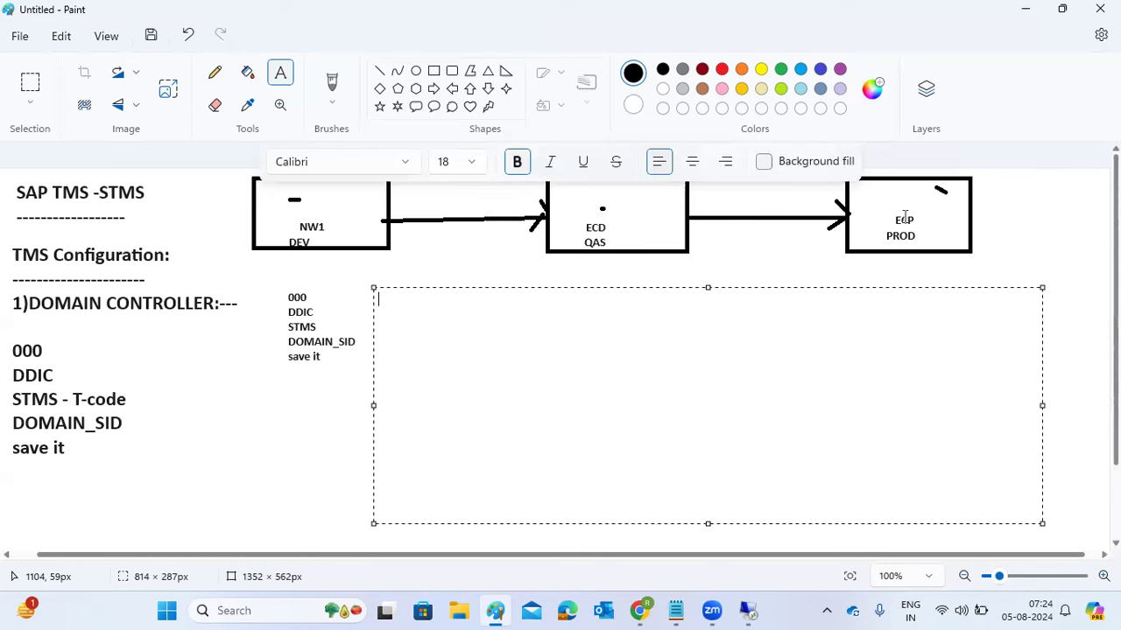
text(TRANSPORT ROUTS)
key(BackSpace)
text(ES)
key(Return)
text(1)
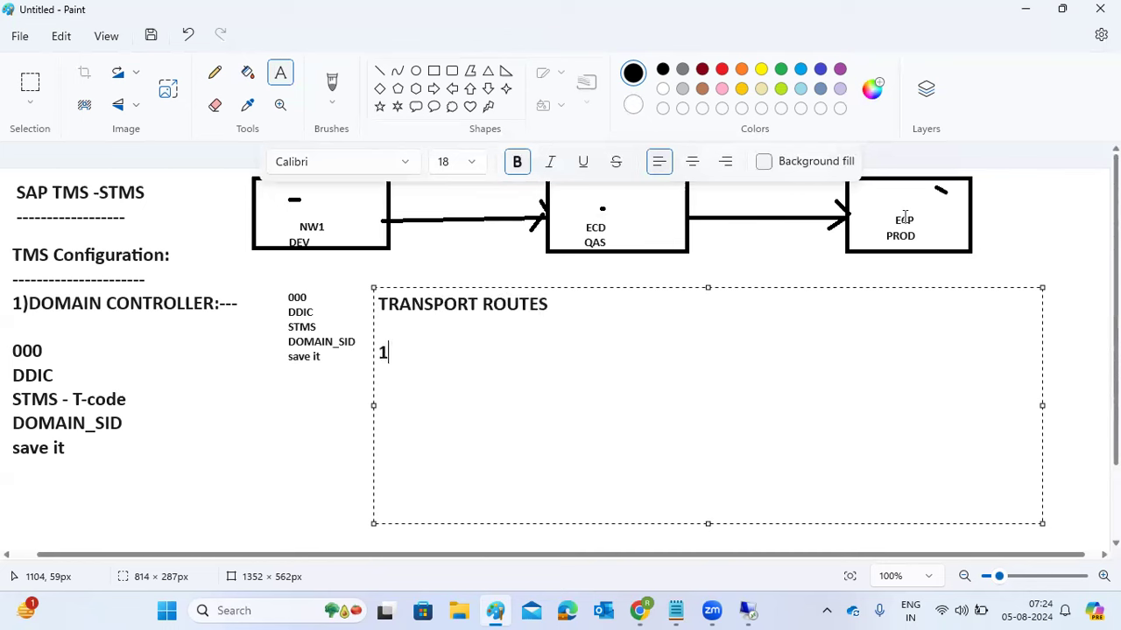
text()CONSOLIDATION)
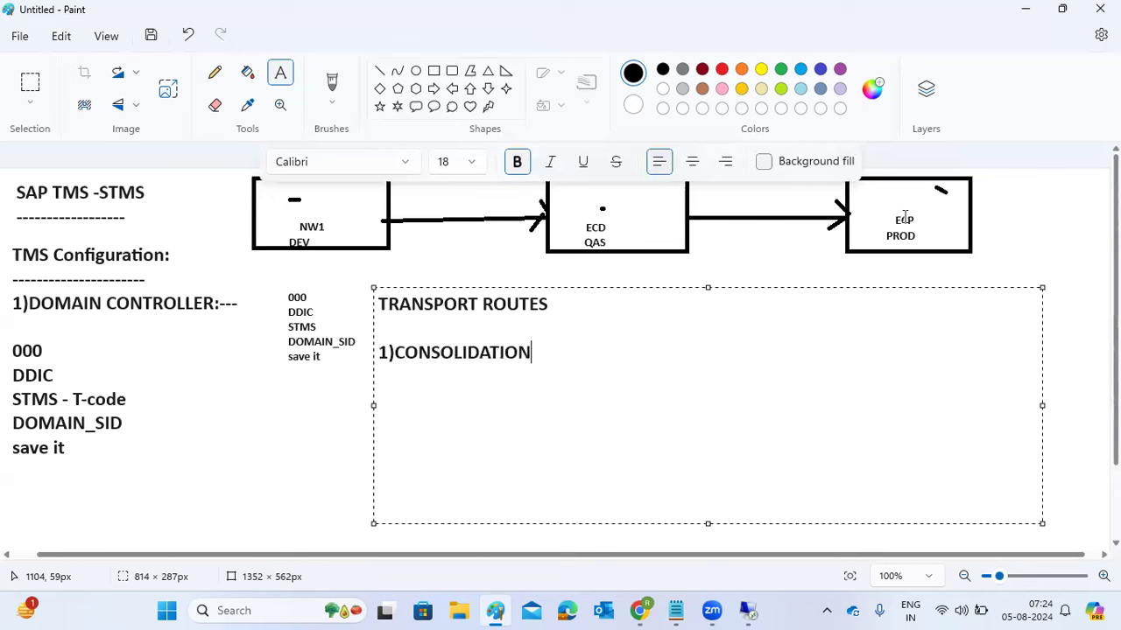
key(Return)
text(2)DELIVERY )
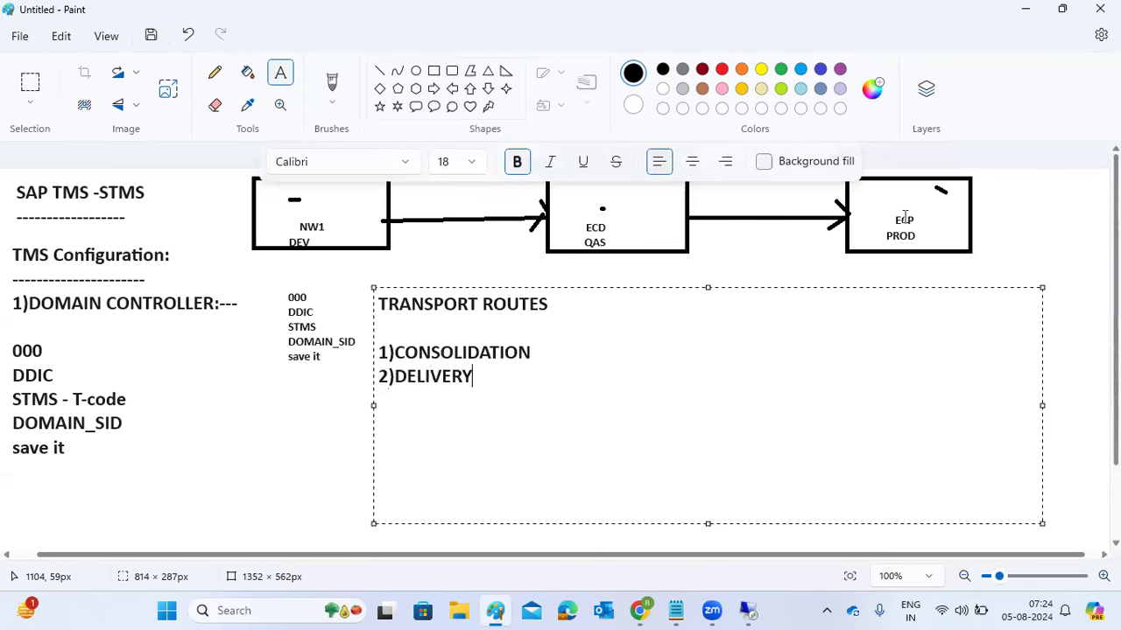
text(ROUTE)
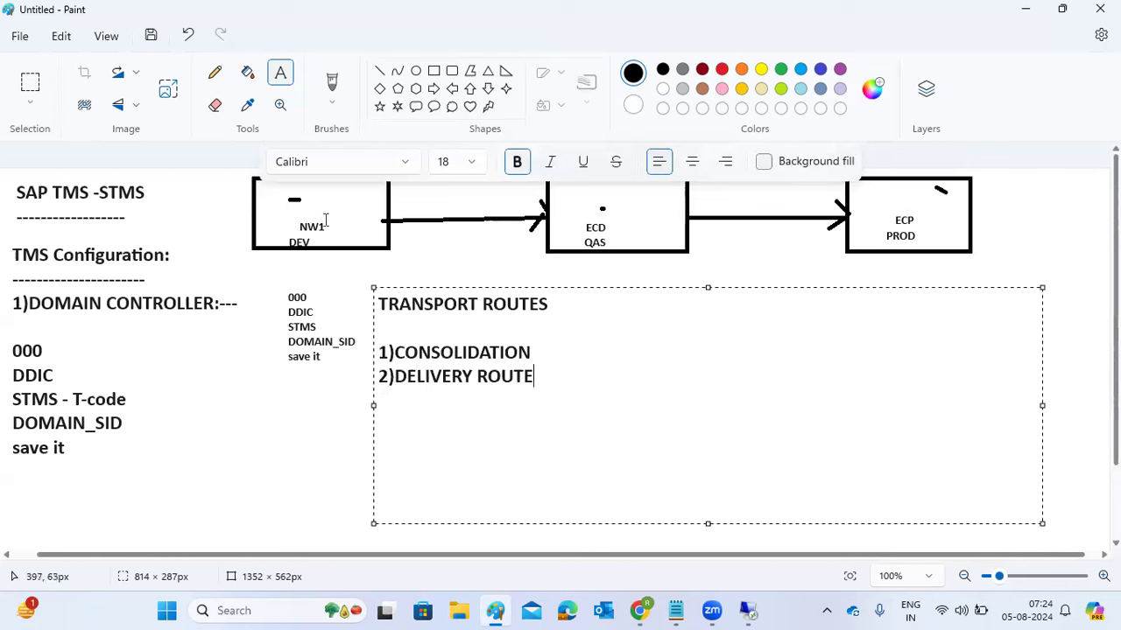
click(432, 197)
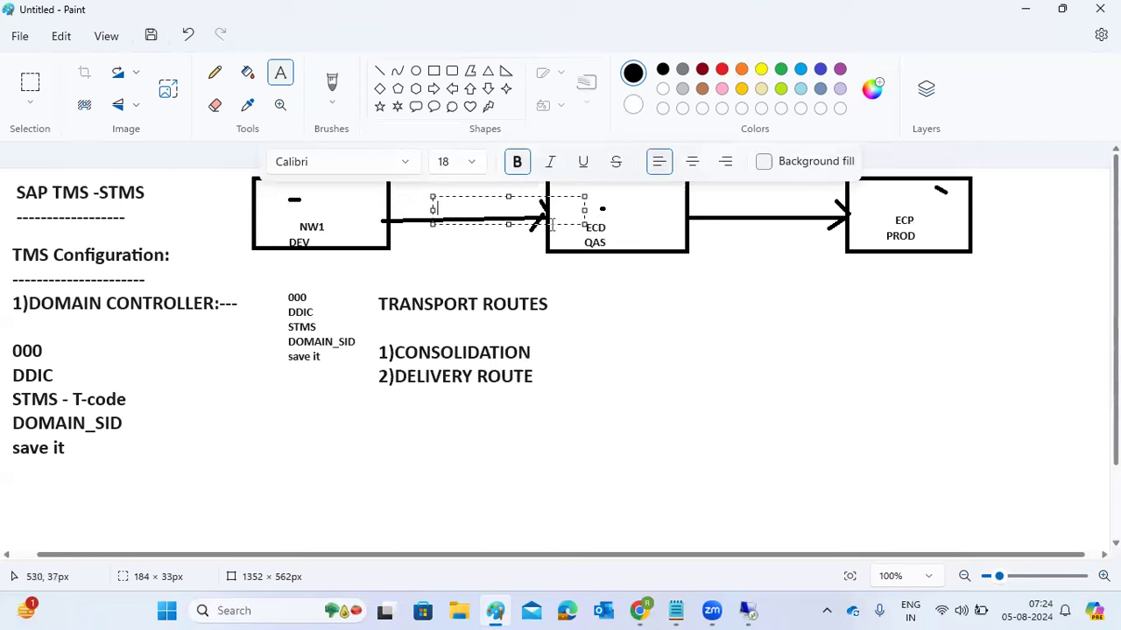
- Type DEV-QAS beside 1)CONSOLIDATION and QAS-PROD in a new text box just below it
click(568, 351)
click(568, 351)
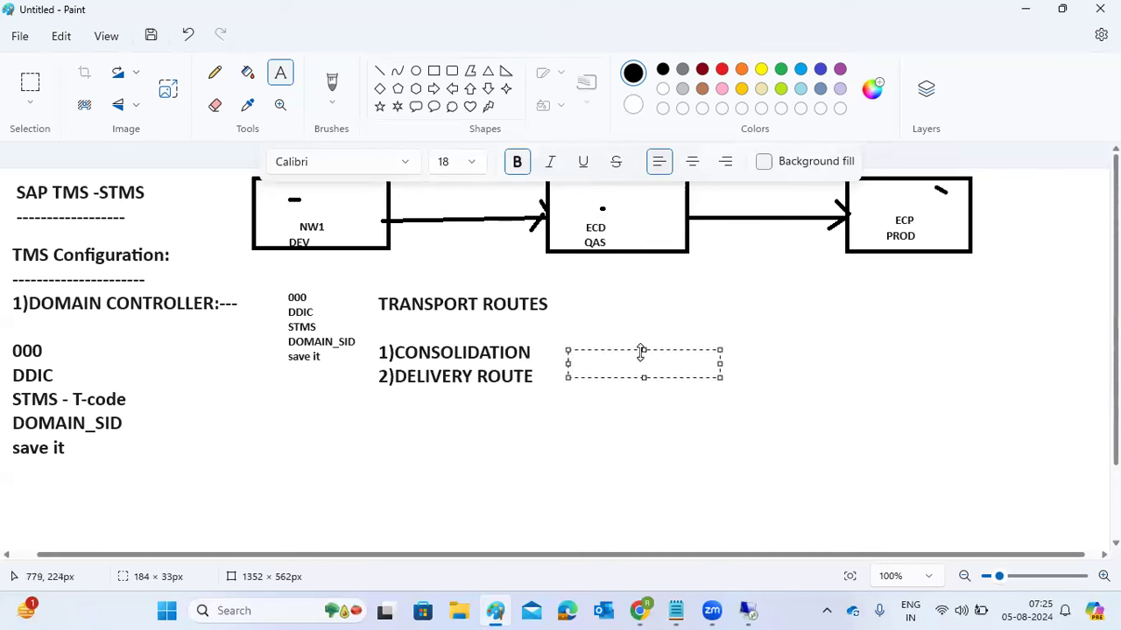
drag(639, 350, 637, 340)
text(DEV-QAS)
click(578, 416)
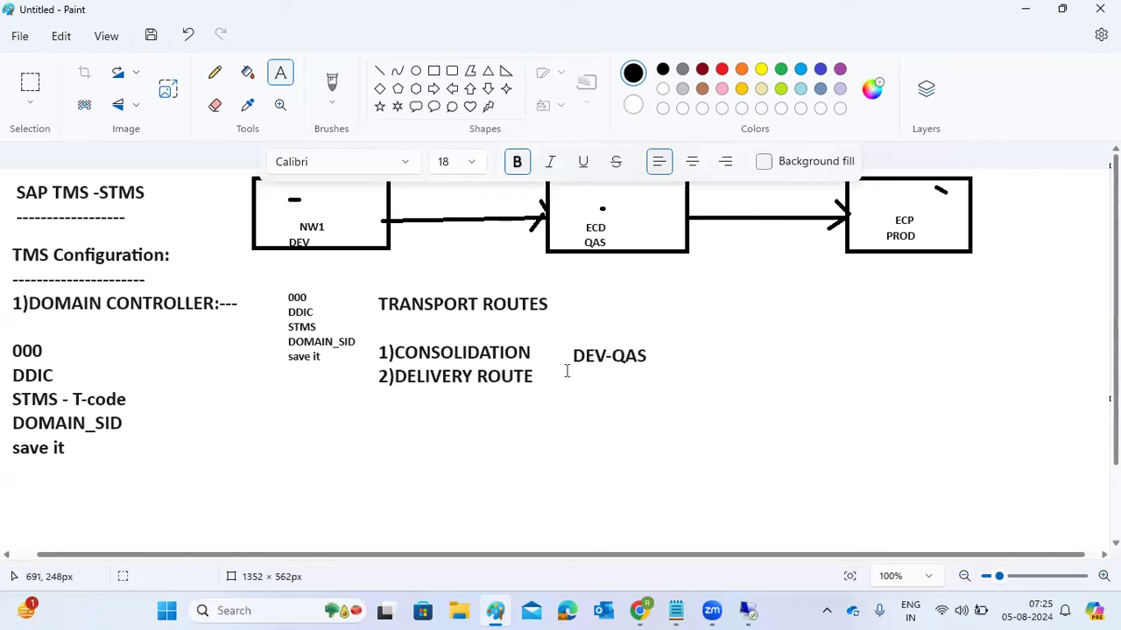
drag(570, 373, 719, 397)
text(A)
key(BackSpace)
text(QAS)
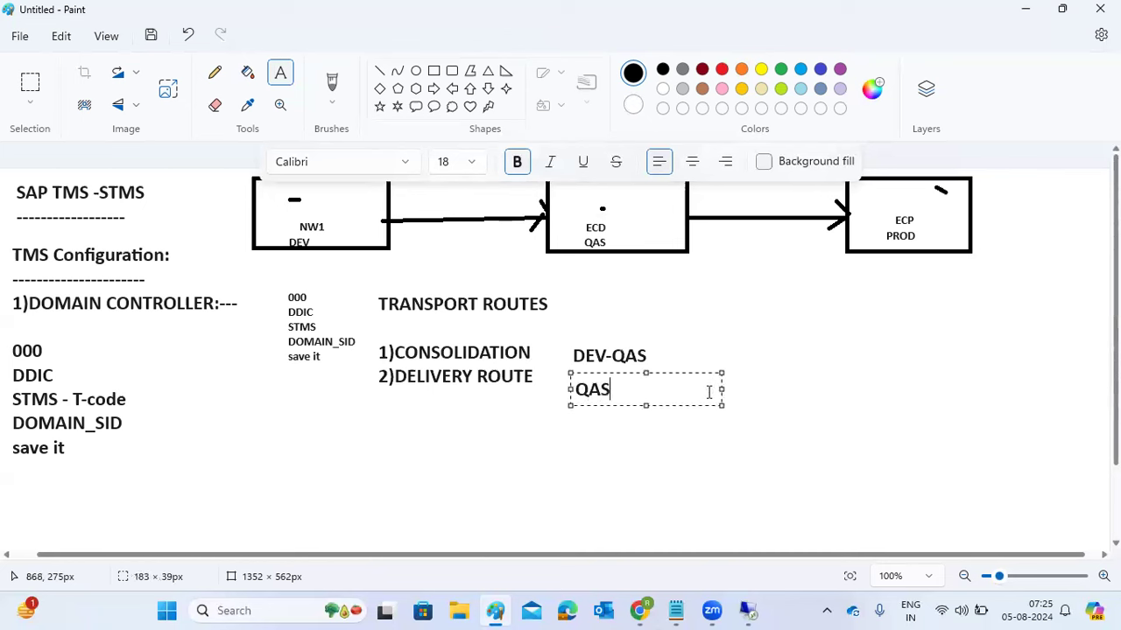
text(-PROD)
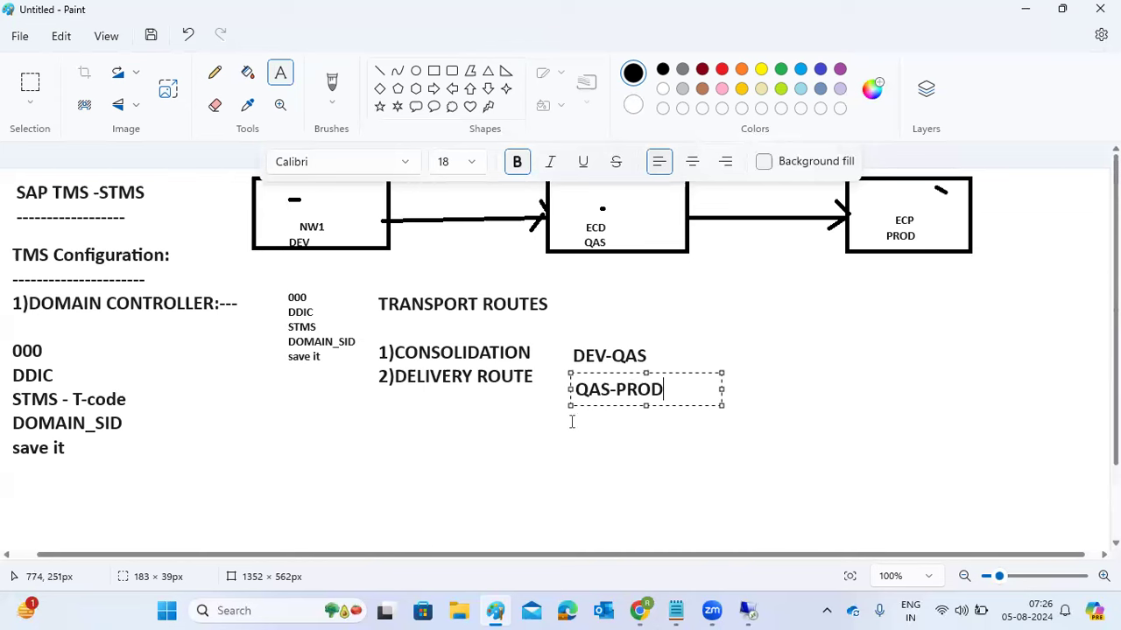
click(391, 462)
- In a wide text box, type the TRANSPORT LAYERS : heading with items 1)SAP and 2)Z SID
drag(217, 402, 1048, 525)
text(T)
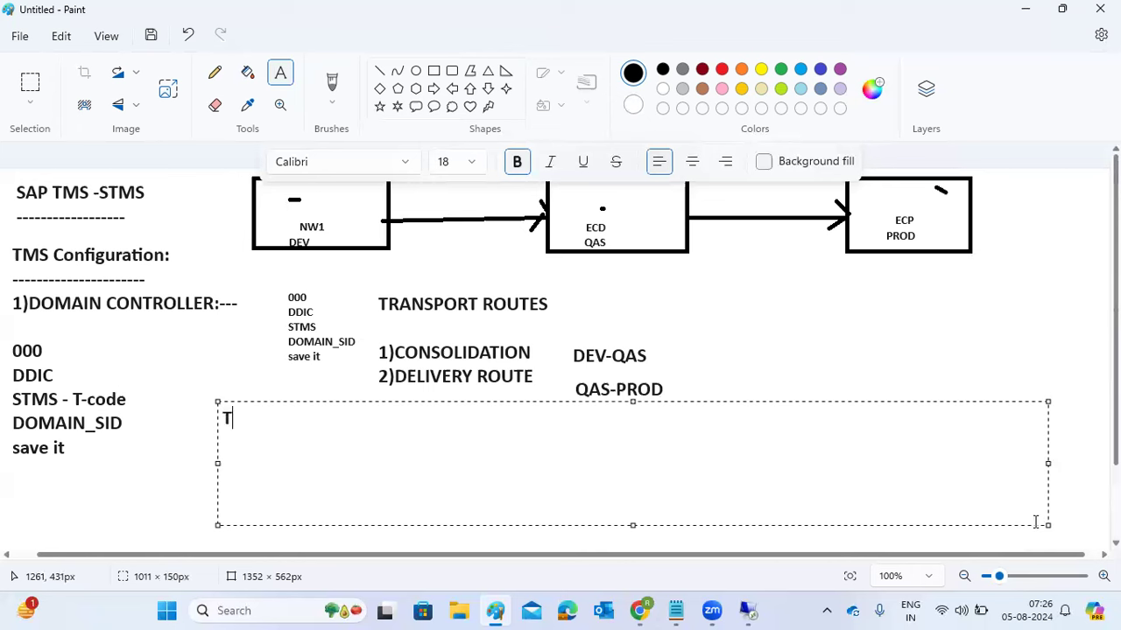
text(RANSPOR)
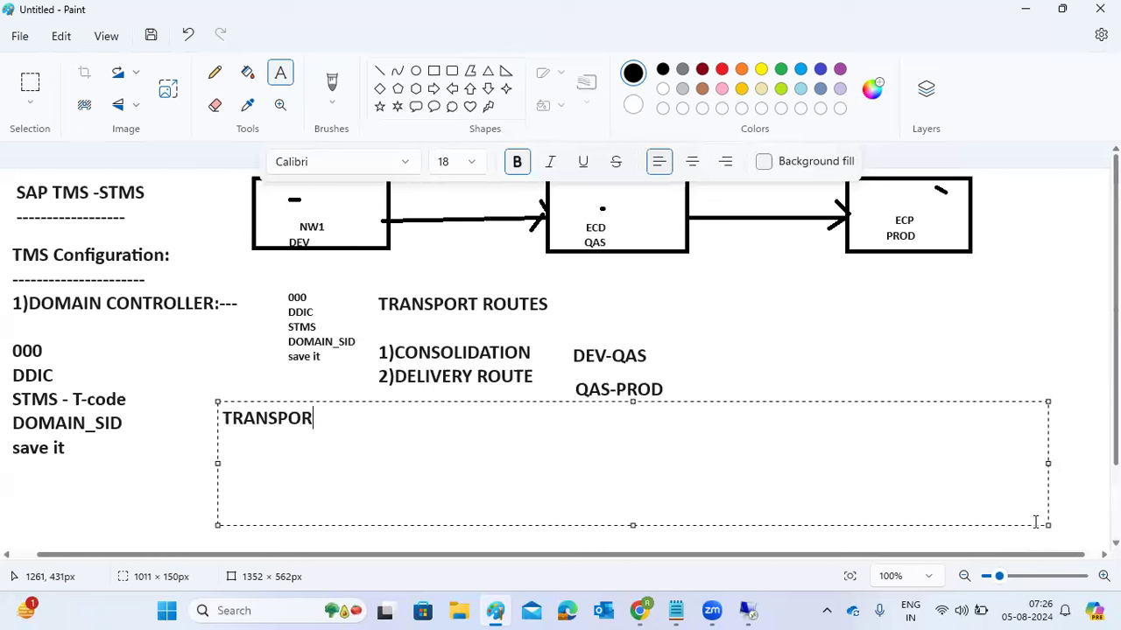
text(T LAYERS :)
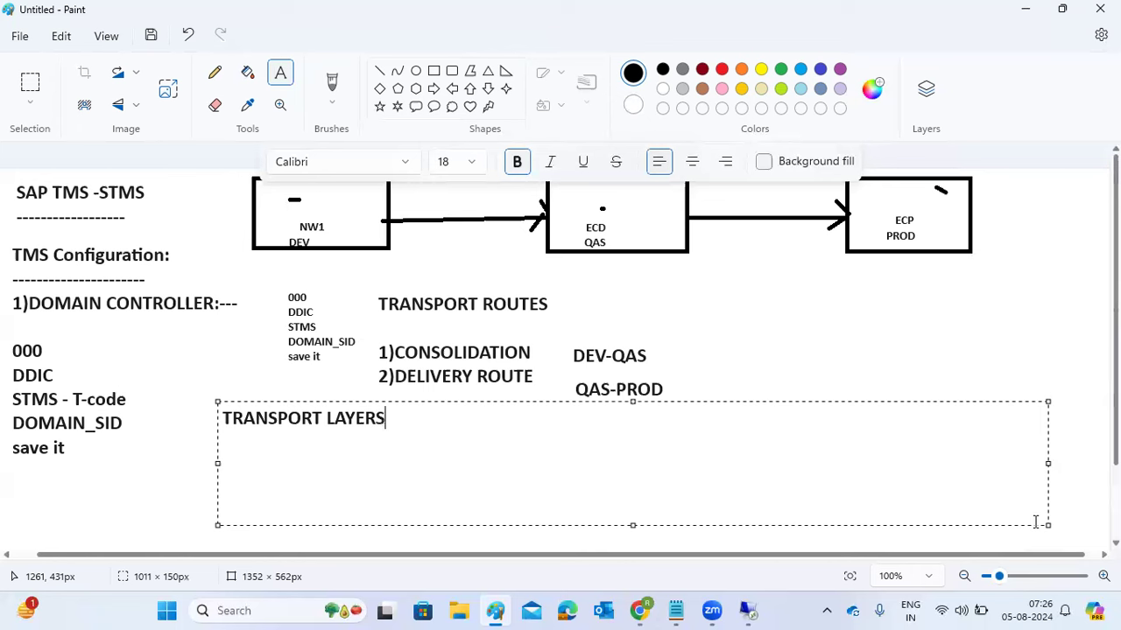
key(Return)
text(1)
text())
text(SID)
key(BackSpace)
key(BackSpace)
key(BackSpace)
text(SAP)
key(Return)
key(BackSpace)
text(2)Z SID)
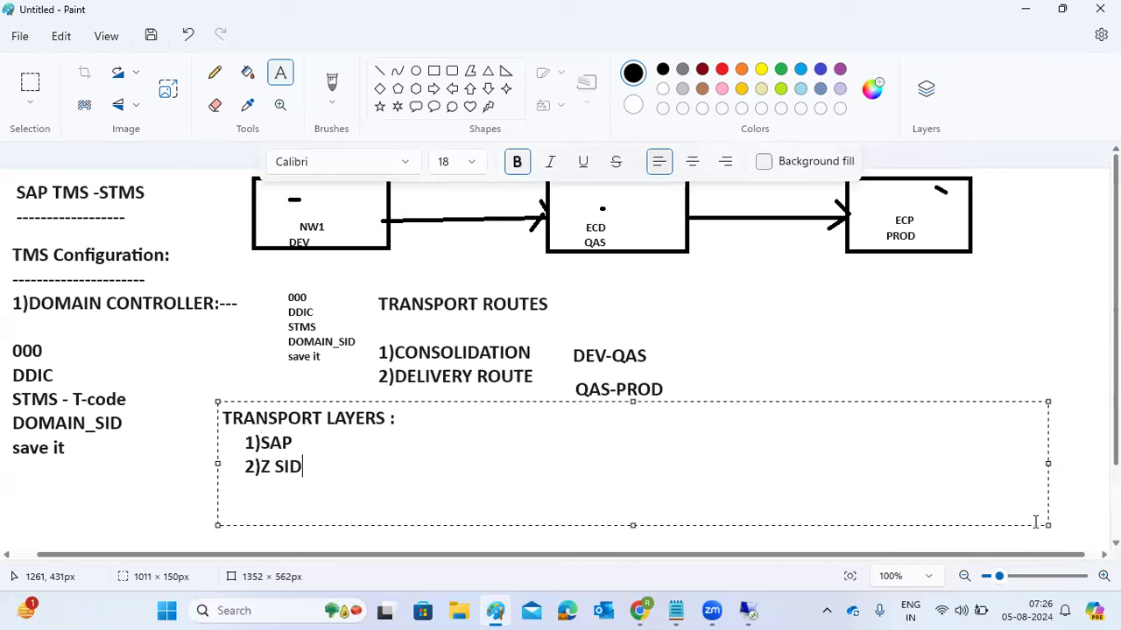
- Add ': SAP std objects will go via this route' to item 1 and ':Customization' to item 2
key(Up)
text(: AS)
key(BackSpace)
key(BackSpace)
text(SAP std objects)
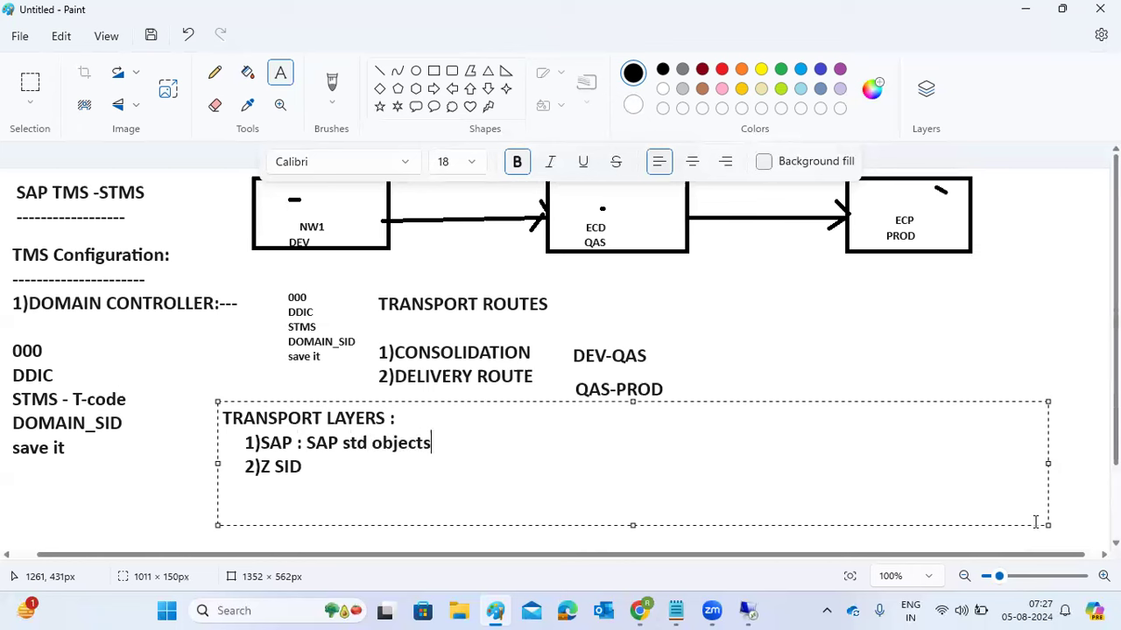
text( wull==)
key(BackSpace)
key(BackSpace)
key(BackSpace)
key(BackSpace)
key(BackSpace)
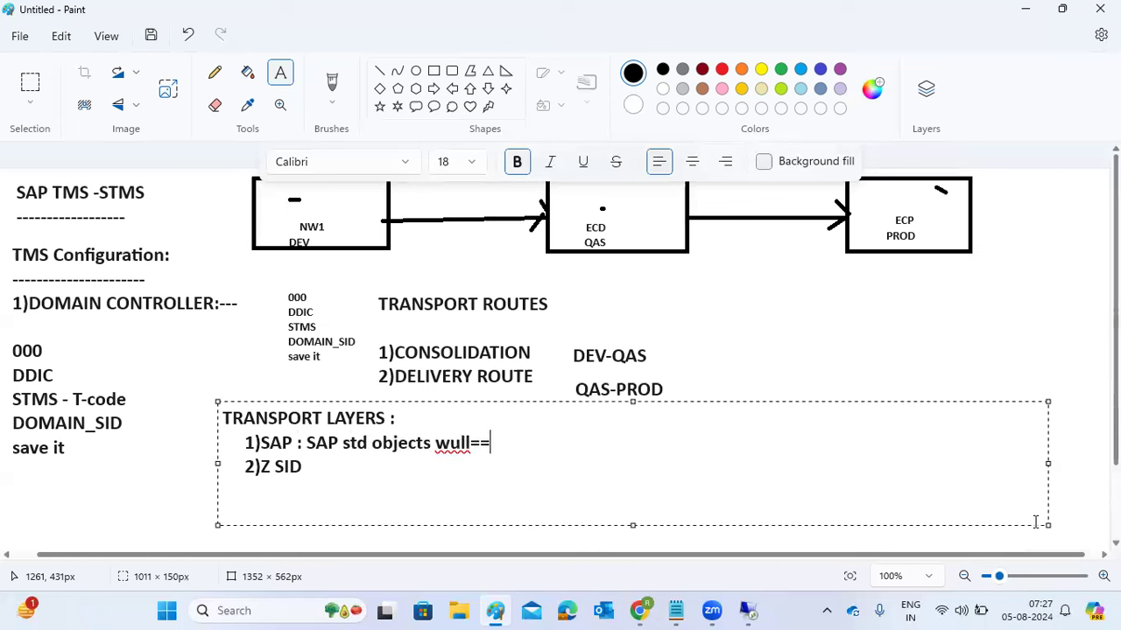
text(ill go )
text(vua)
key(BackSpace)
key(BackSpace)
text(ia this route)
key(Down)
text(:)
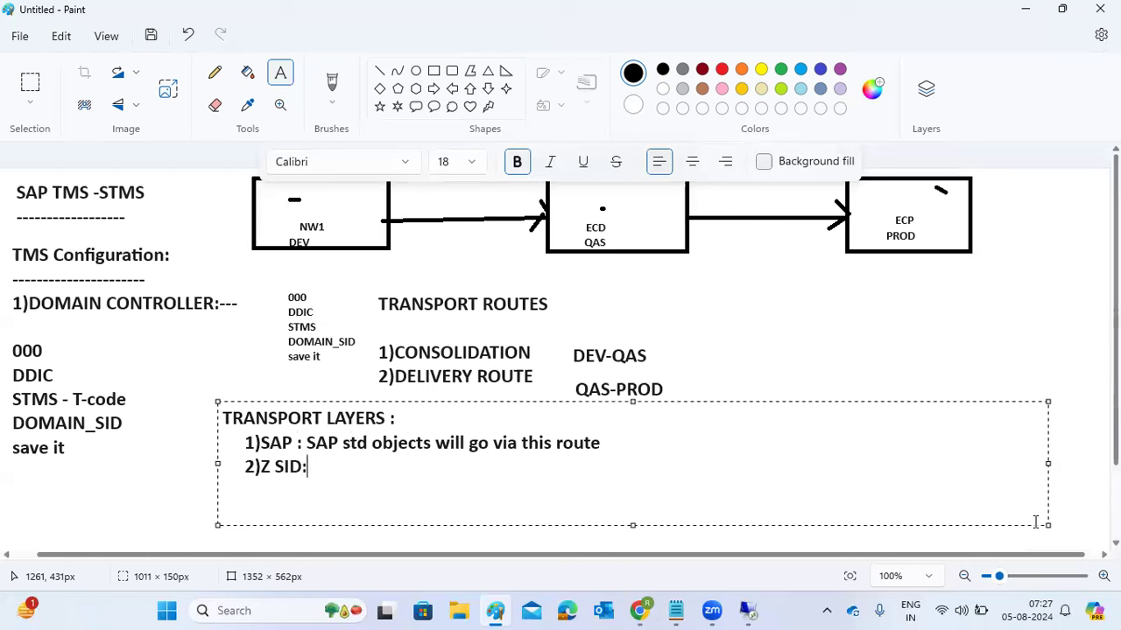
text(Customization)
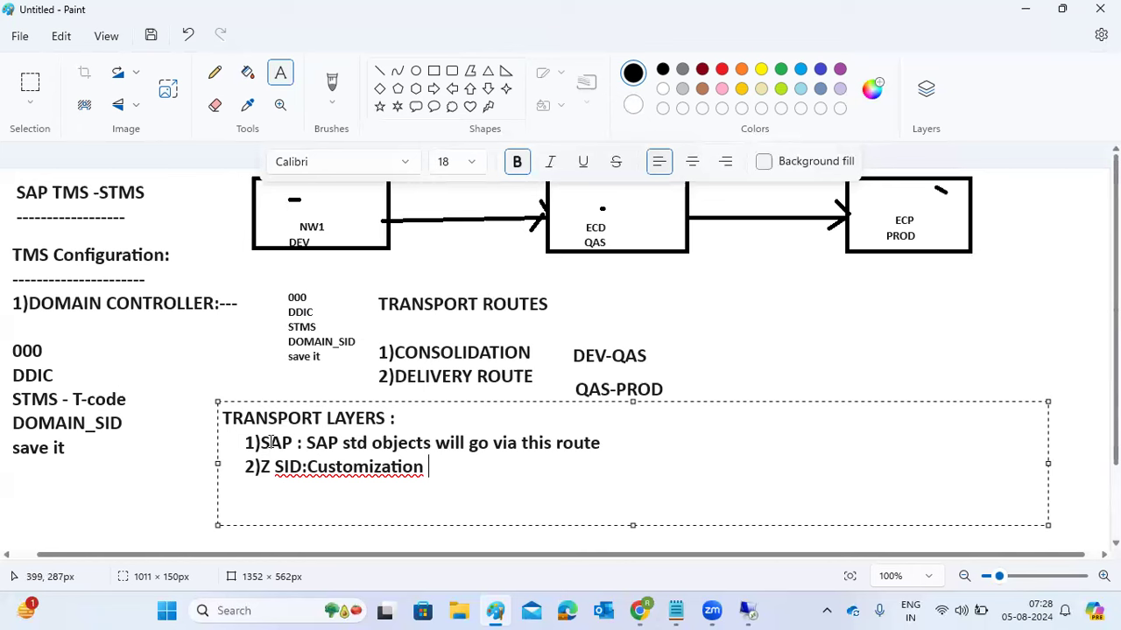
click(268, 356)
- Draw a large rectangle at the lower right and split it with two vertical lines
click(433, 74)
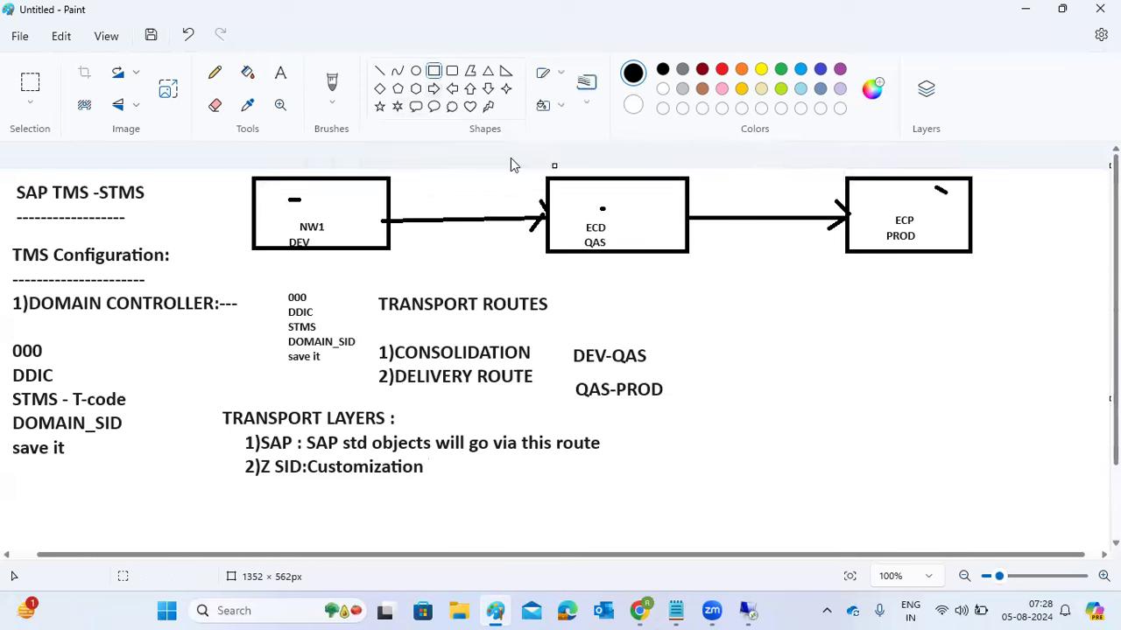
drag(757, 283, 1002, 537)
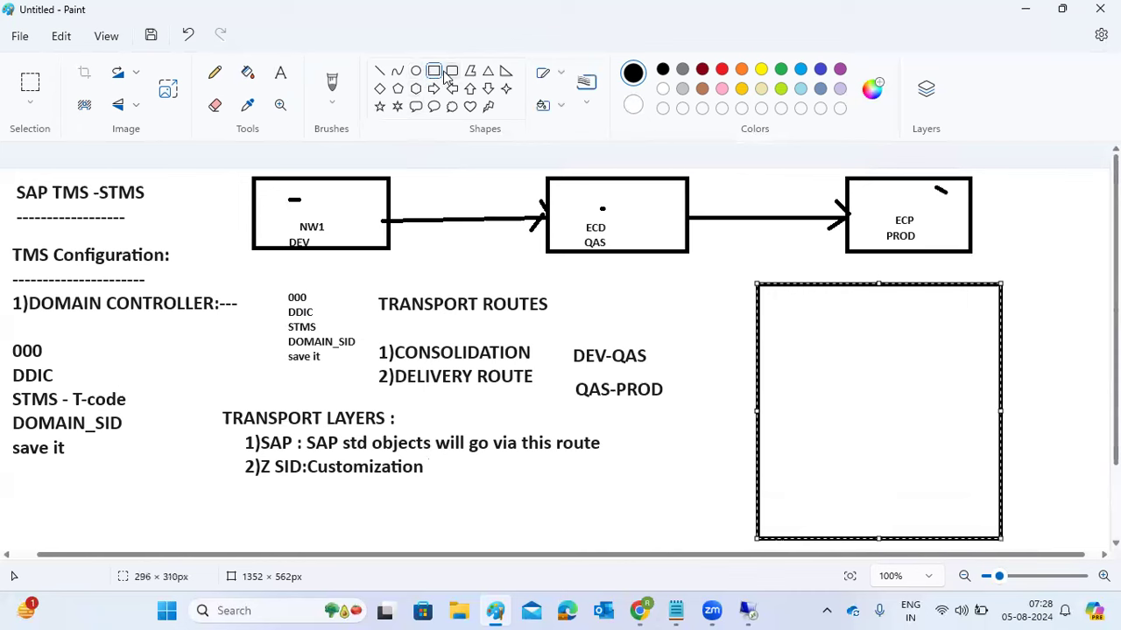
click(379, 72)
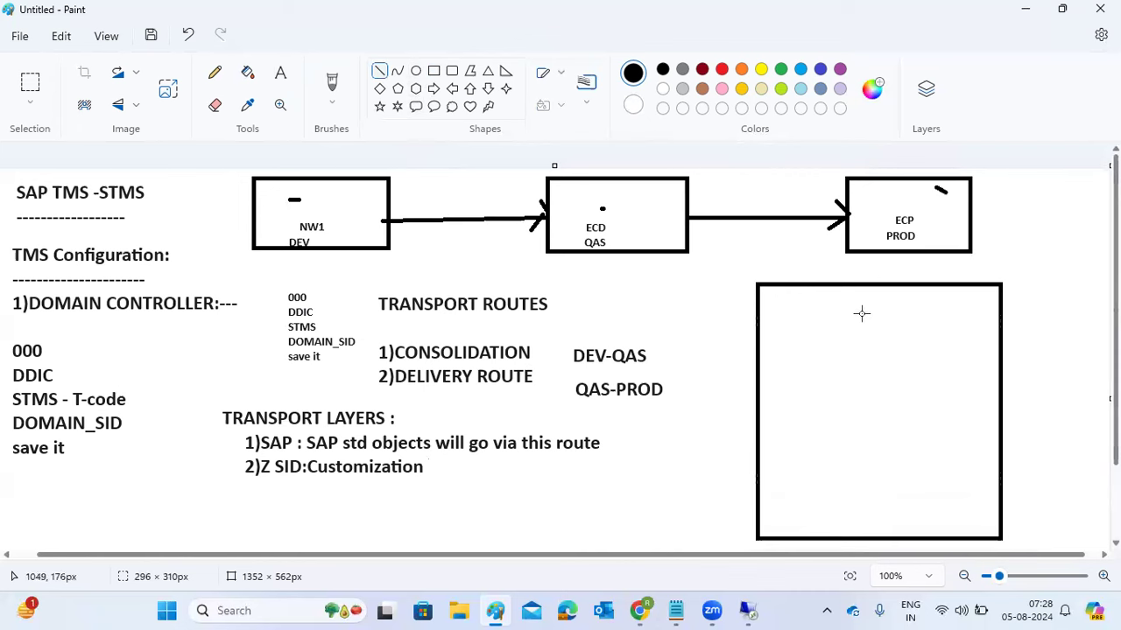
mouse_move(806, 284)
mouse_down()
mouse_move(796, 476)
mouse_move(806, 536)
mouse_up()
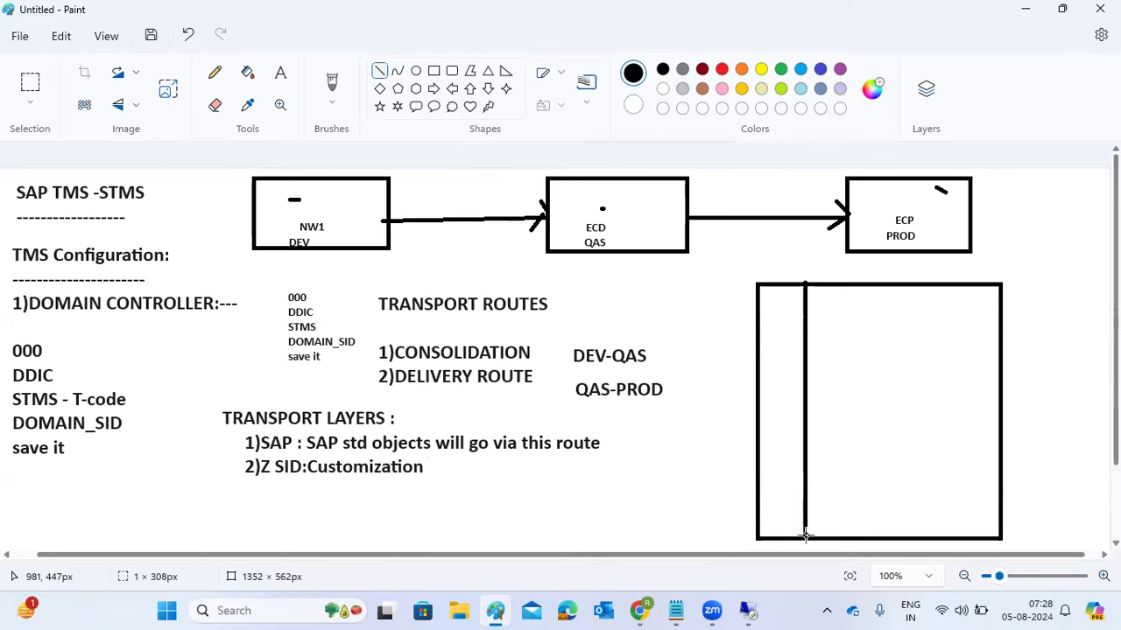
drag(856, 284, 859, 538)
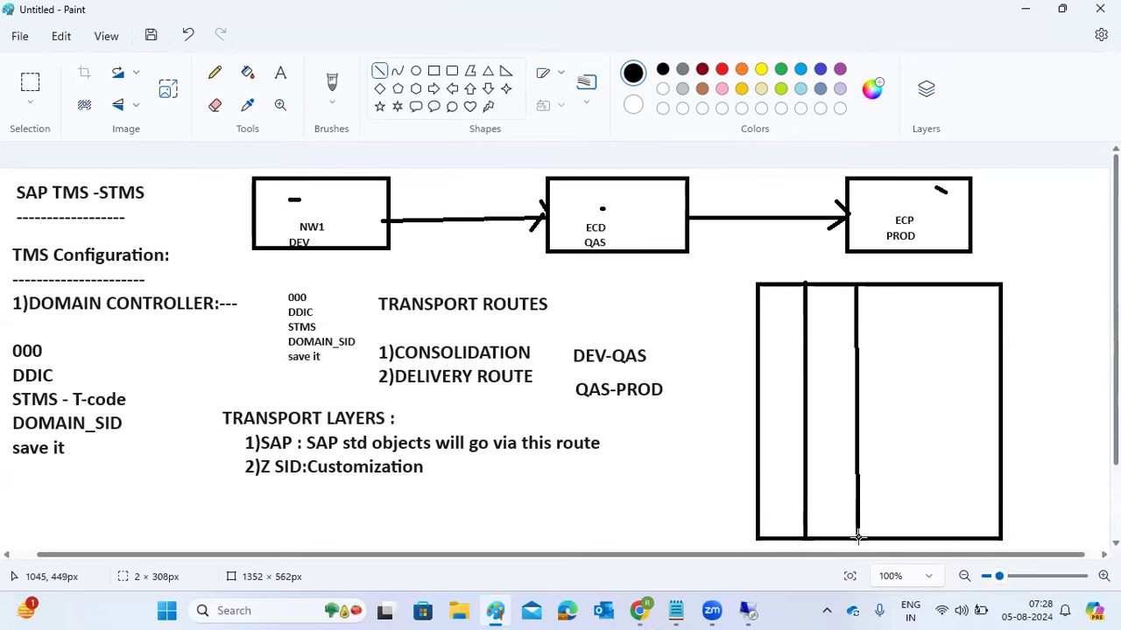
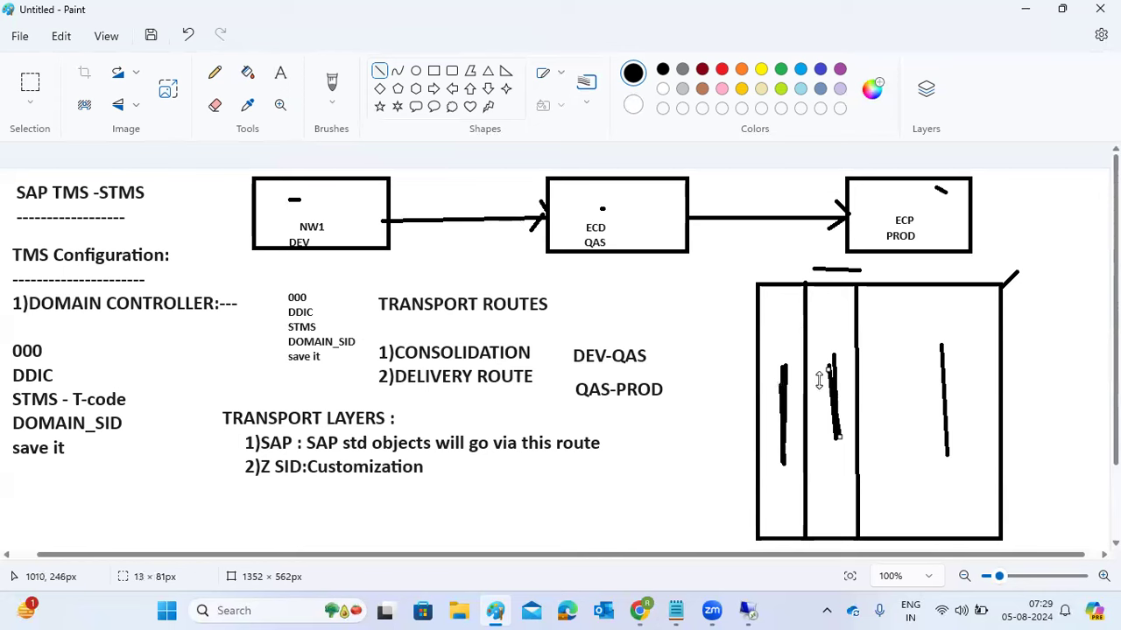
- From the STMS start screen, open Transport Routes for ECD, ECP and NW1 and switch to change mode
click(747, 611)
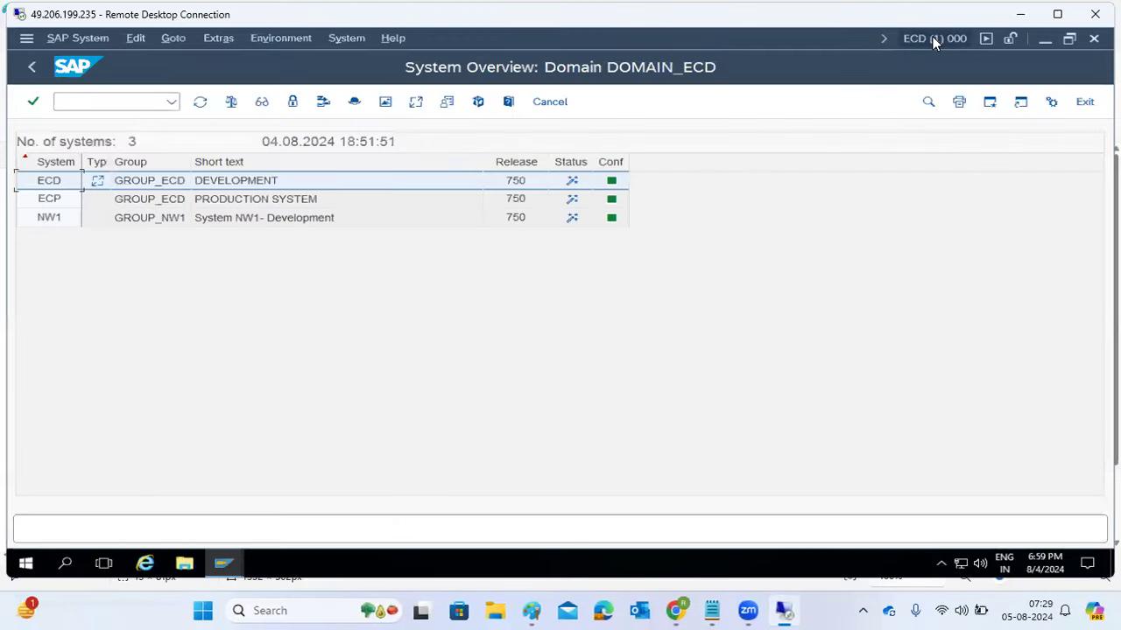
click(31, 67)
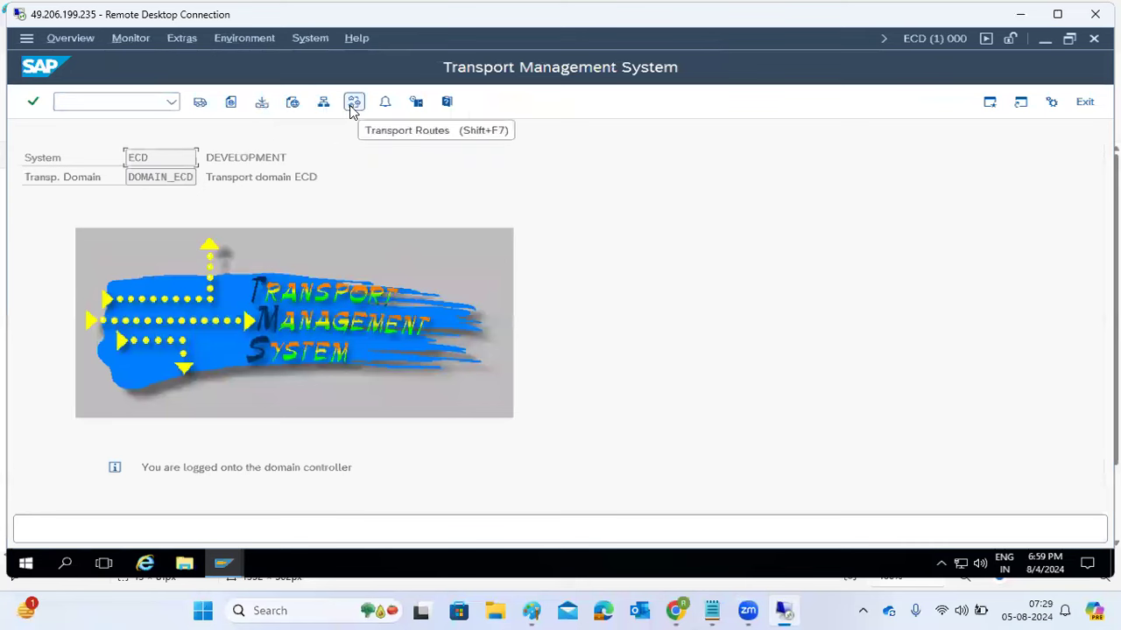
click(351, 108)
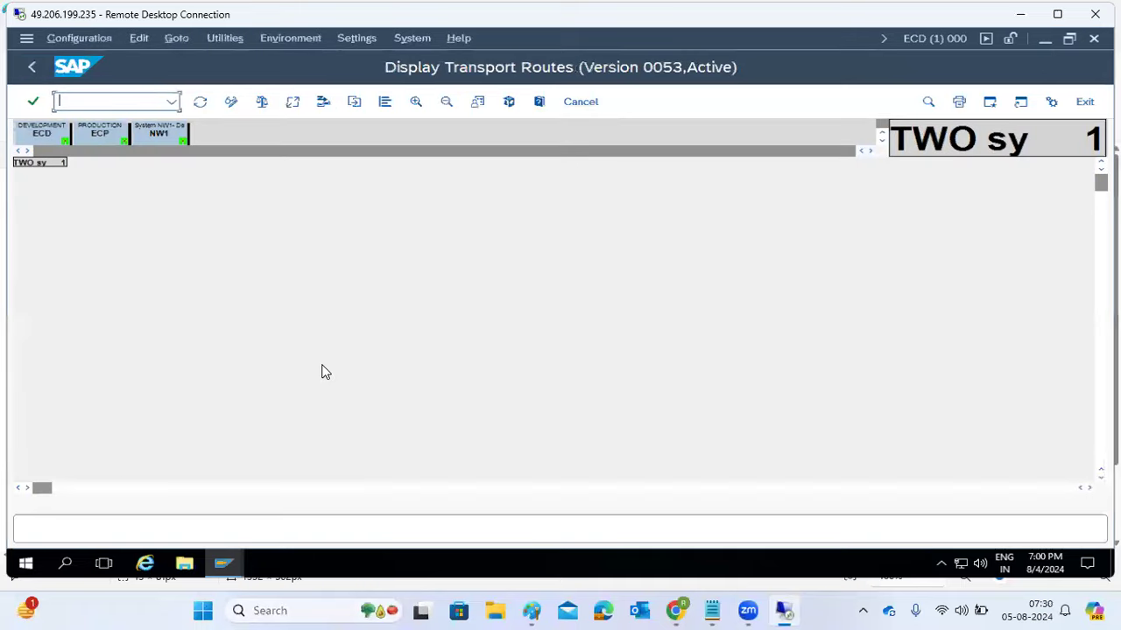
click(231, 102)
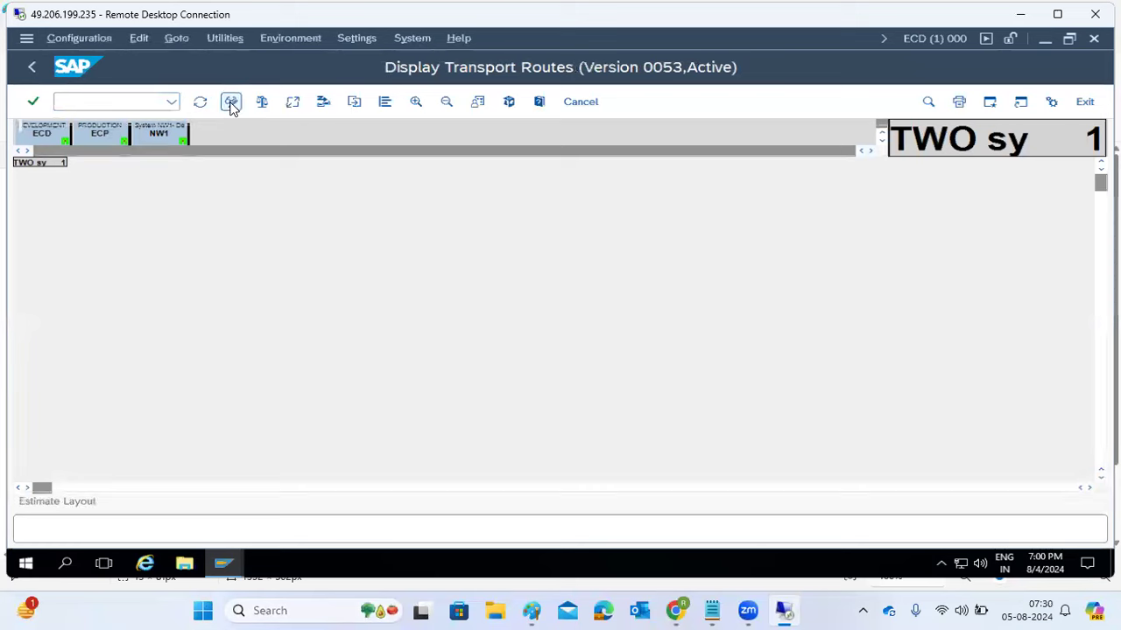
- Set up a standard three-system group: NW1 development, ECD quality assurance, ECP production
click(88, 40)
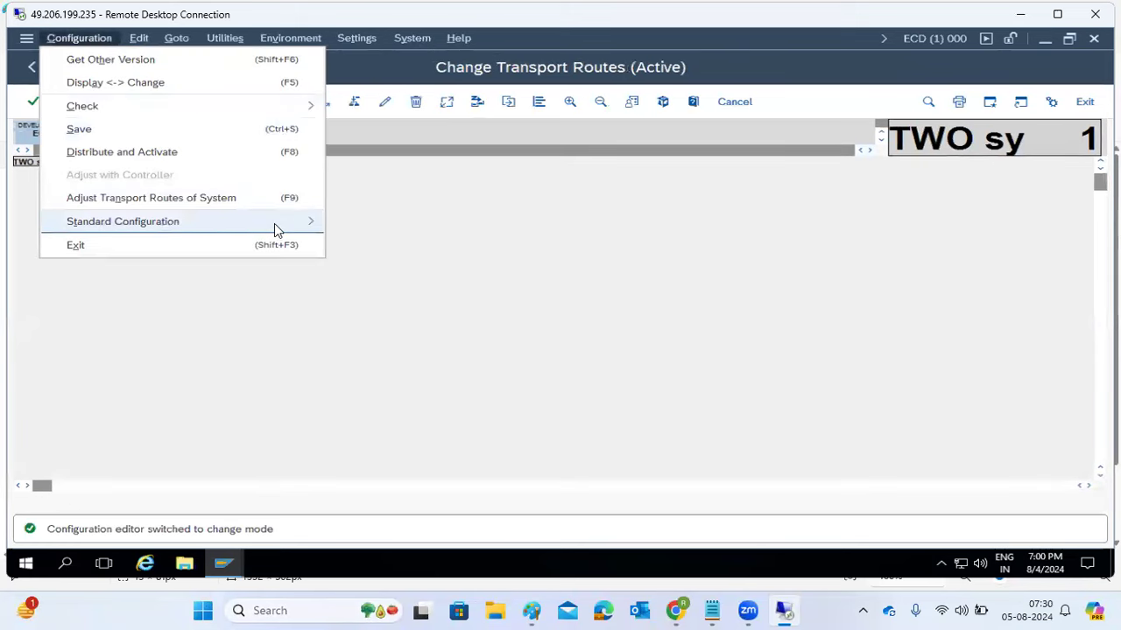
mouse_move(274, 223)
click(407, 270)
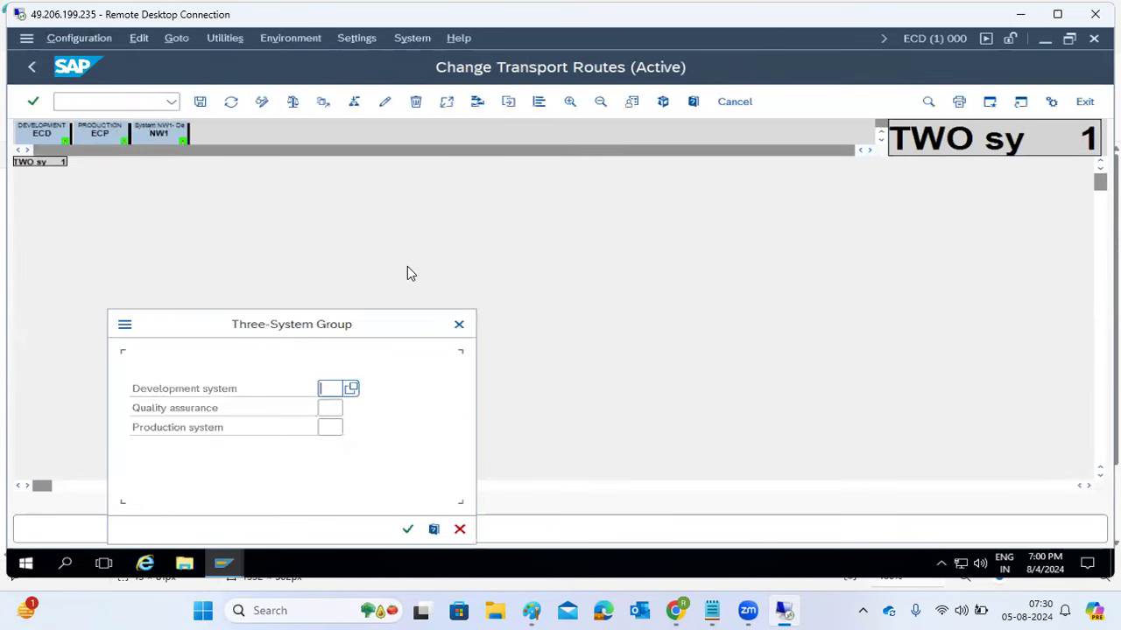
text(NW1)
key(Tab)
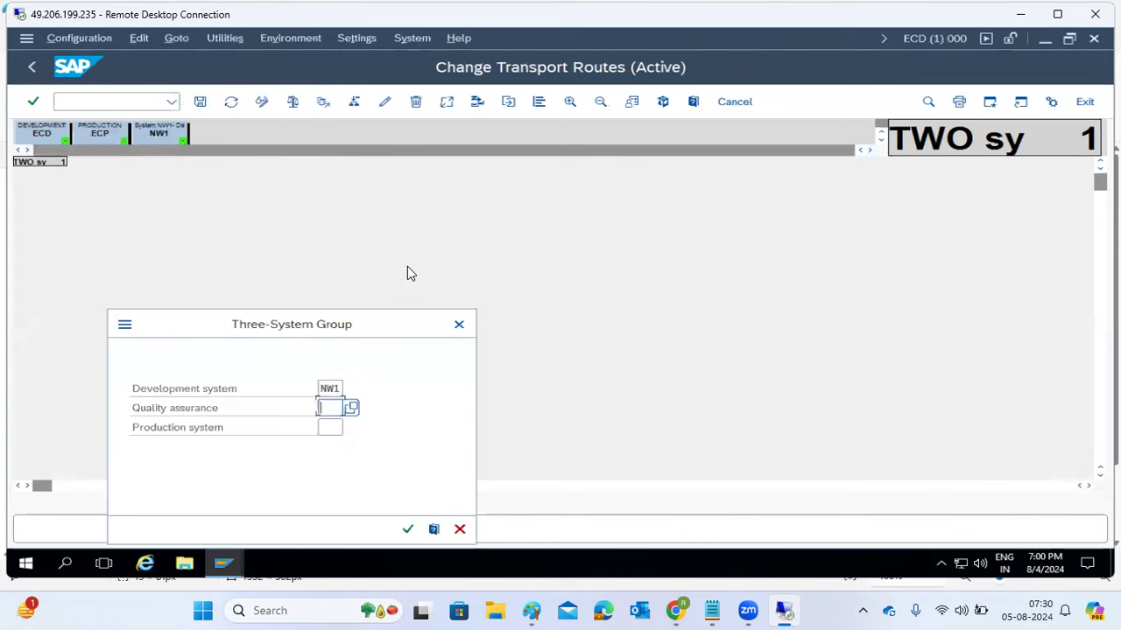
text(ECD)
key(Tab)
text(ECP)
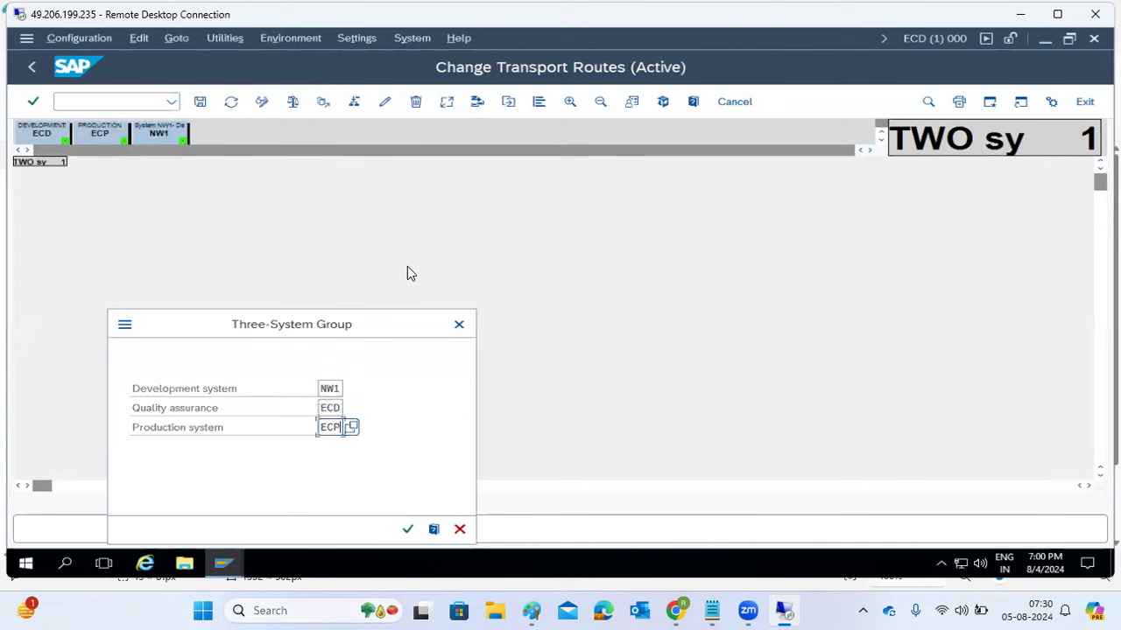
drag(377, 318, 402, 195)
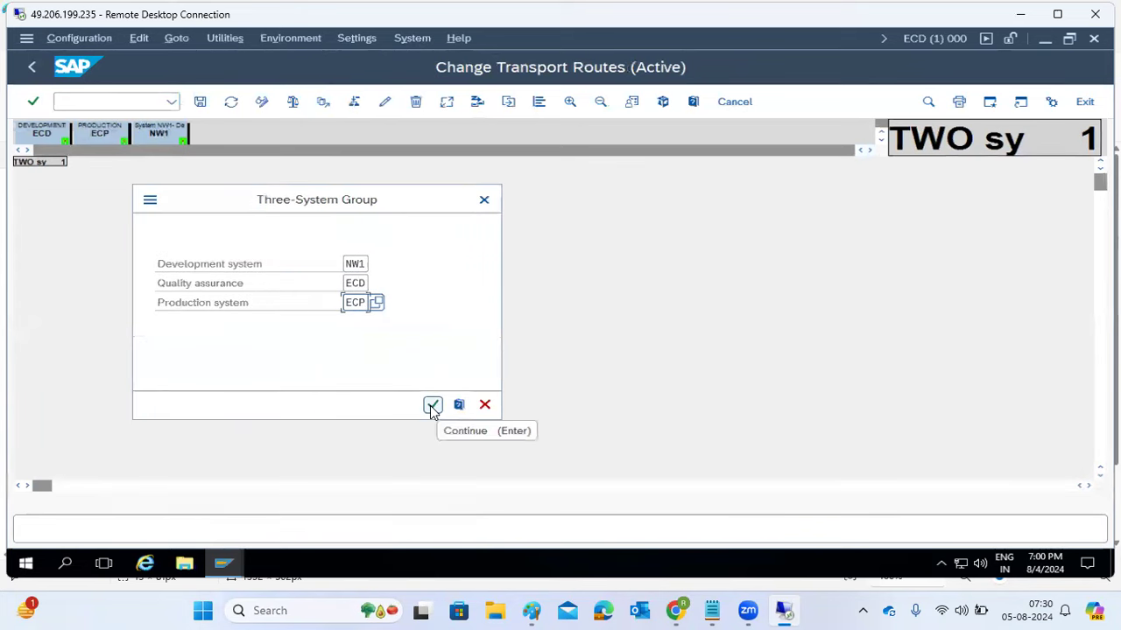
click(432, 406)
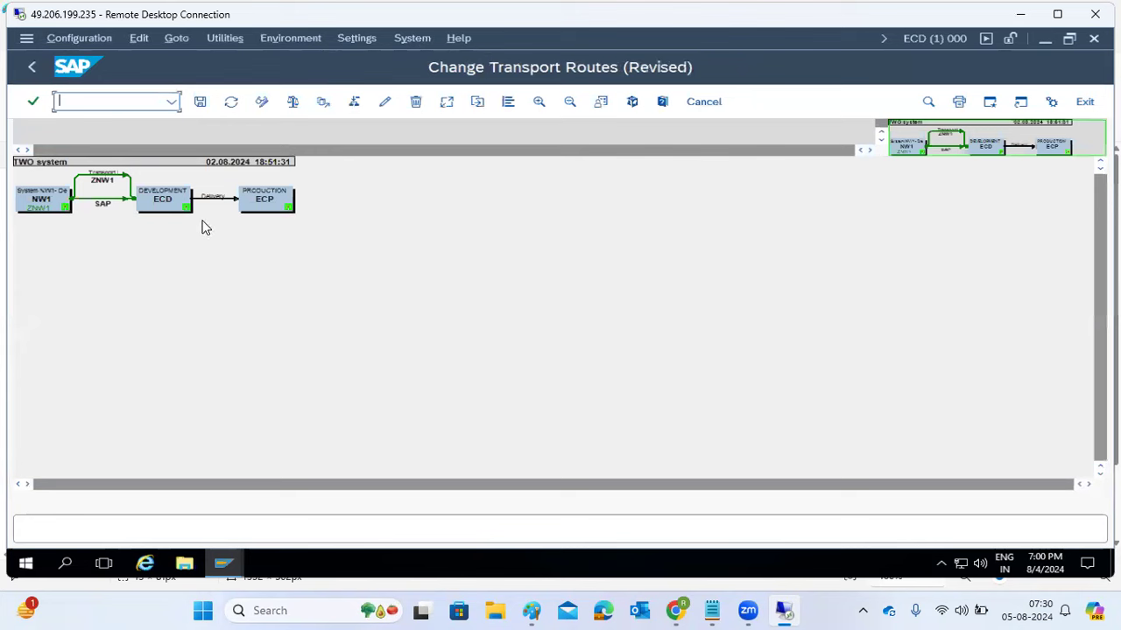
- Save the route configuration as 'TWO system', then distribute and activate it
click(200, 101)
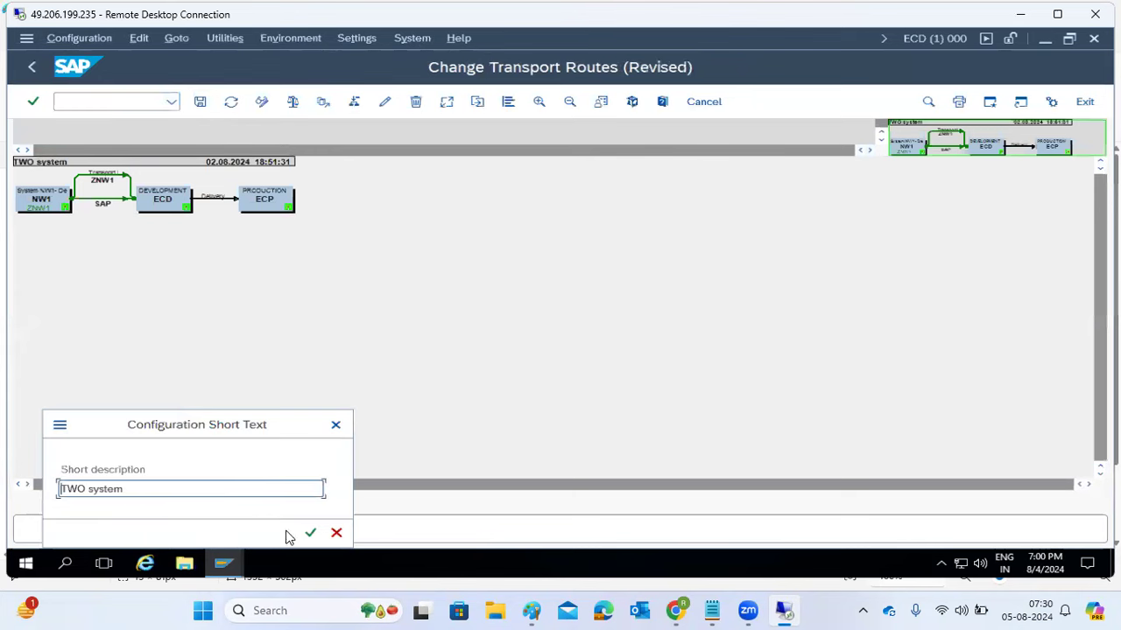
click(311, 534)
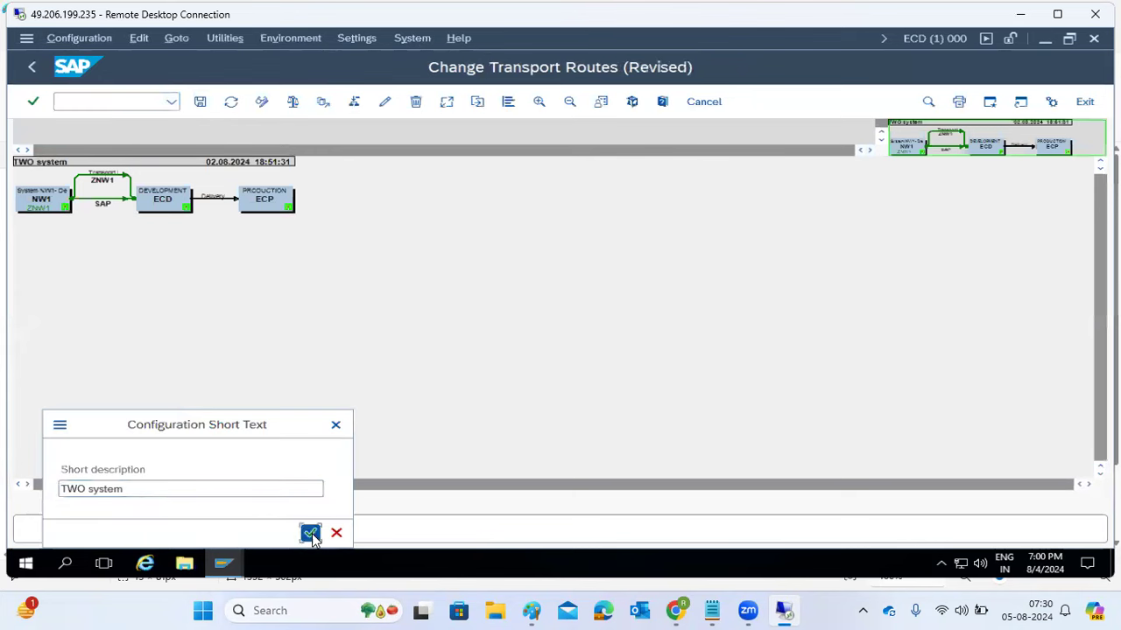
click(284, 366)
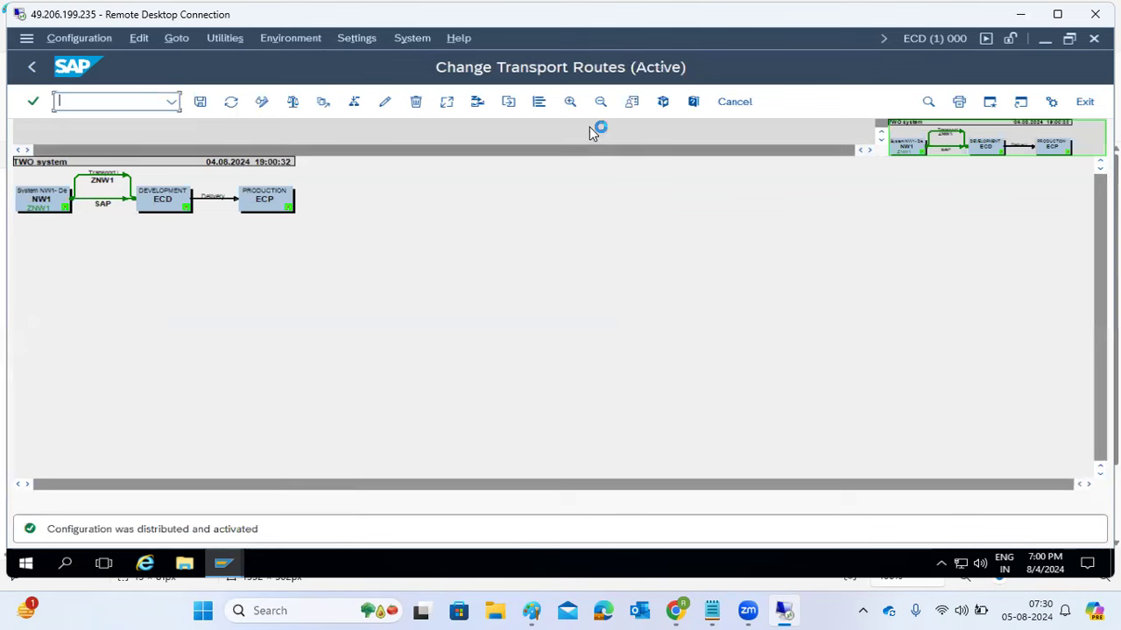
- Zoom in on the active NW1–ECD–ECP route diagram, glance at Paint, then go back to STMS
click(570, 102)
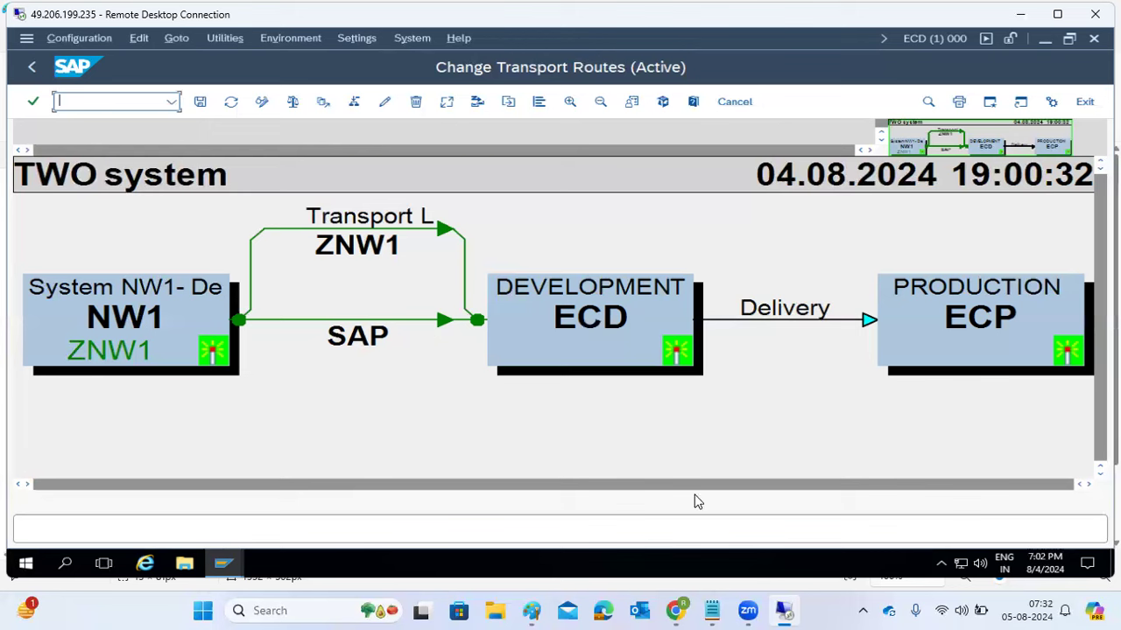
click(532, 610)
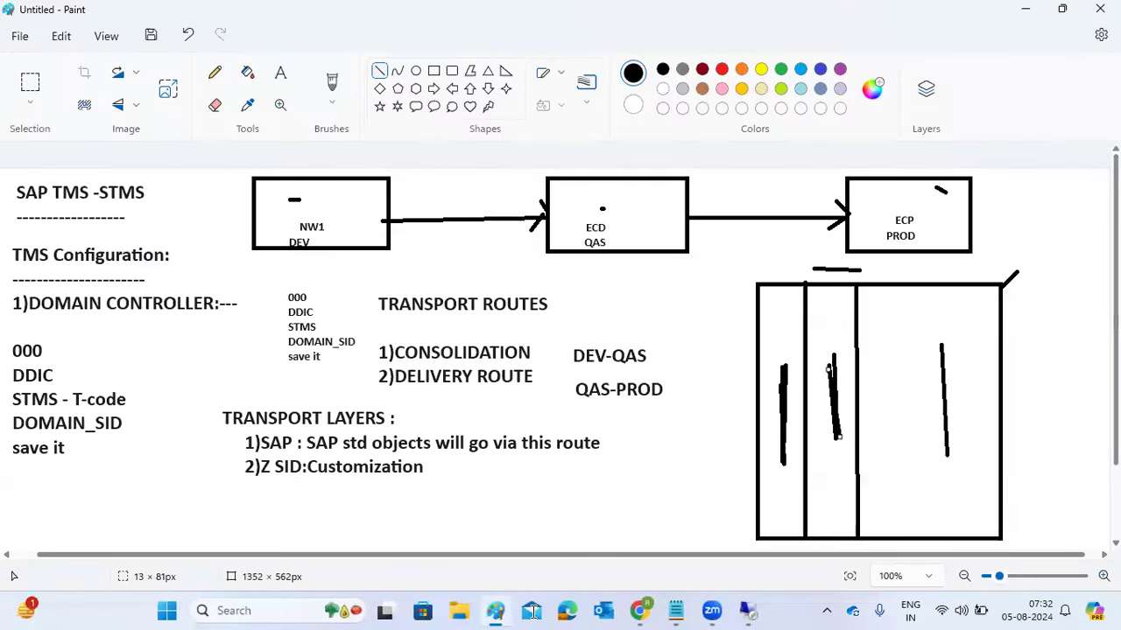
click(743, 610)
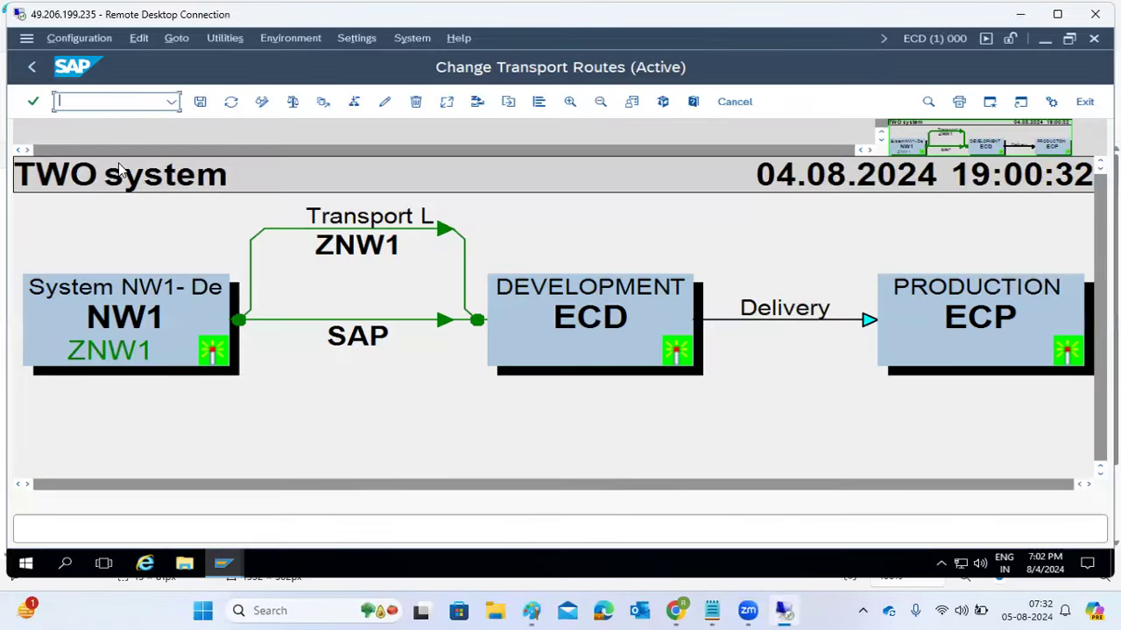
click(32, 68)
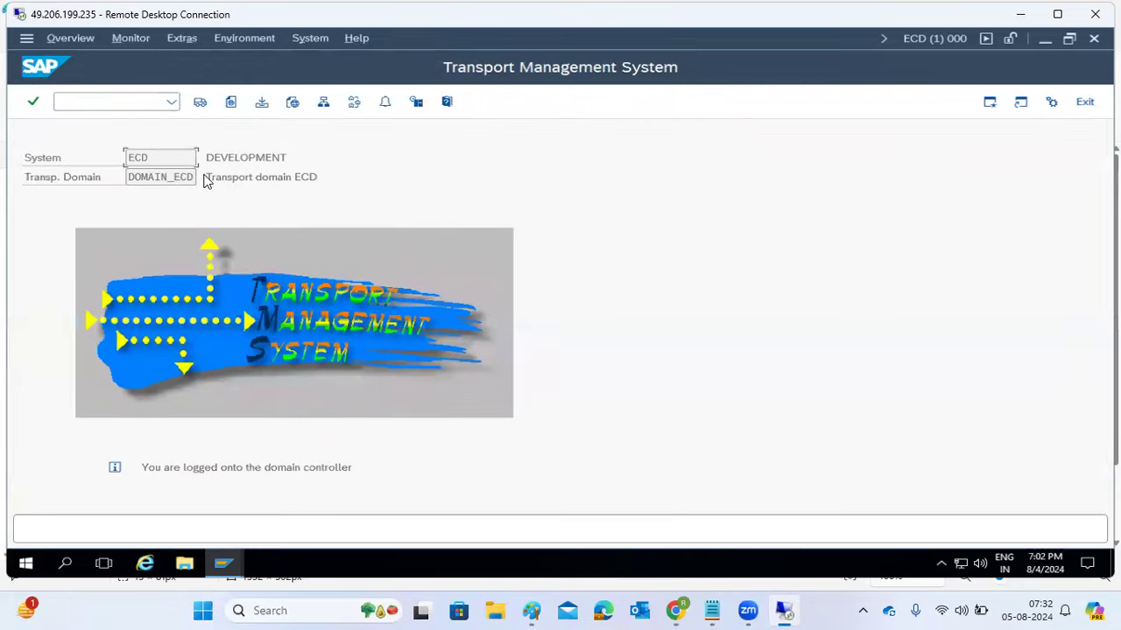
- Reopen the transport routes diagram, drag the ECP and ECD boxes, then restore the compact layout
click(353, 104)
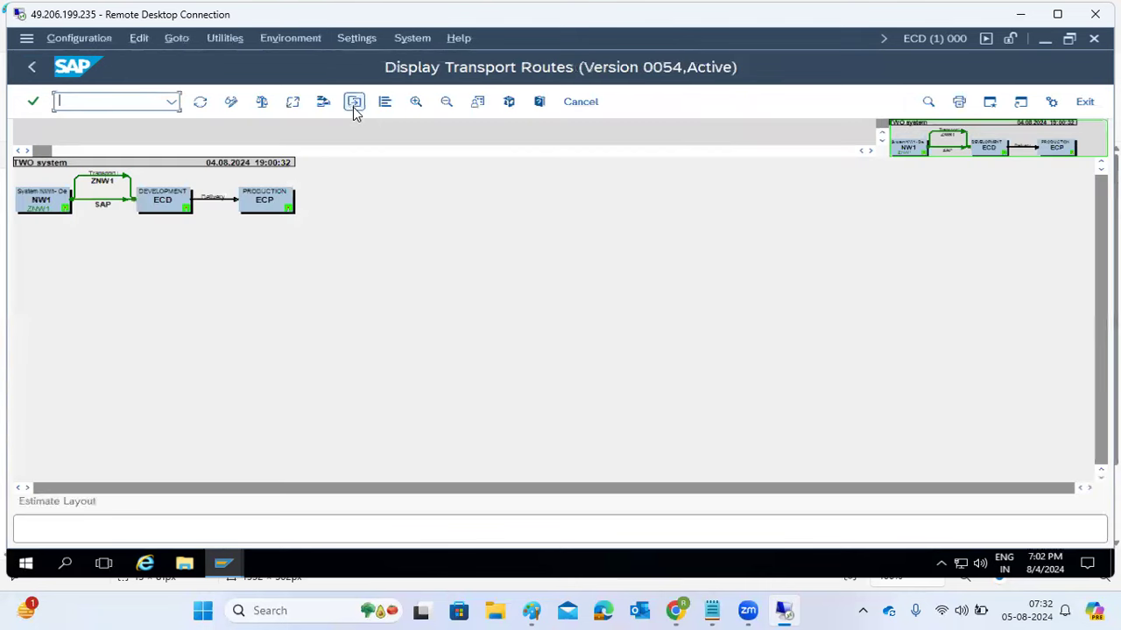
drag(260, 205, 540, 231)
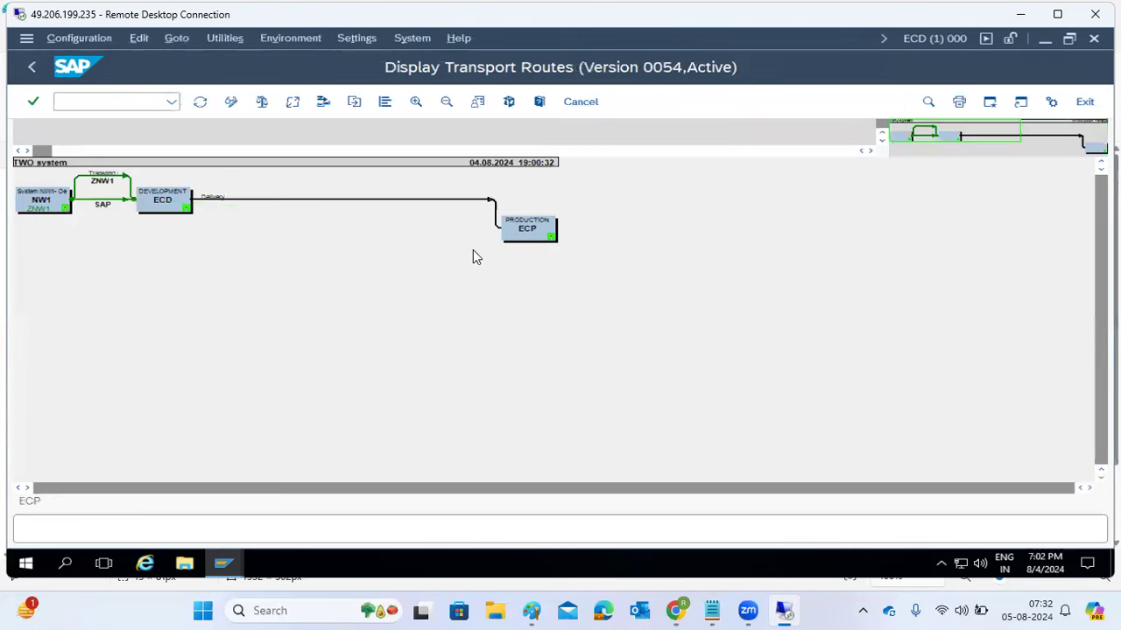
drag(171, 208, 192, 304)
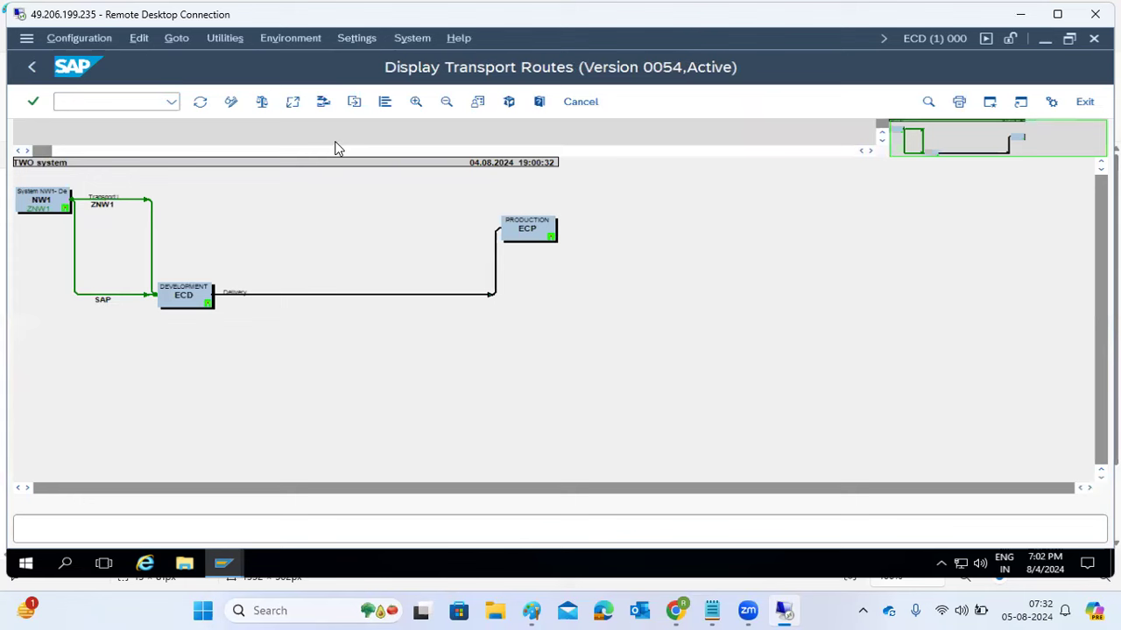
click(228, 105)
- Open the Configuration menu, dismiss it unused, and return to the STMS start screen
click(83, 38)
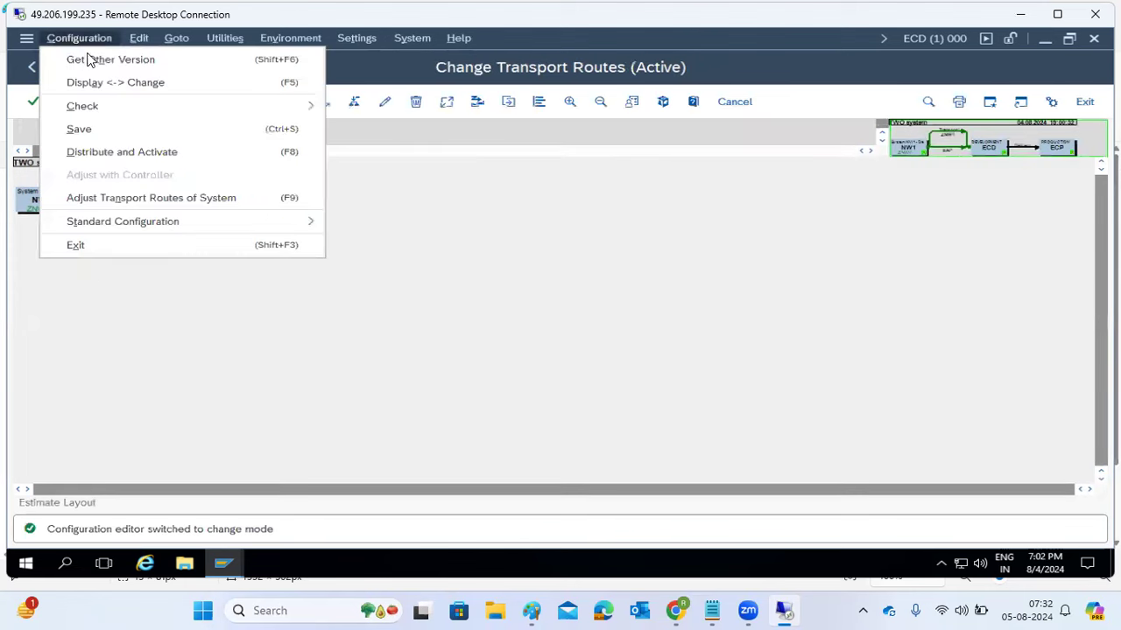
mouse_move(136, 233)
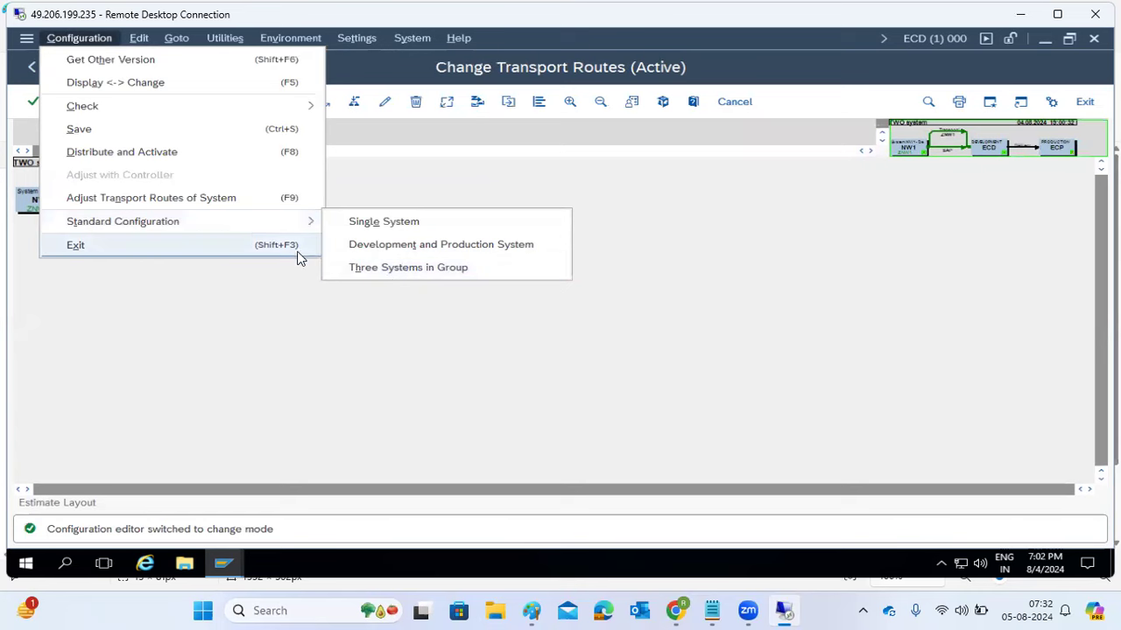
click(140, 346)
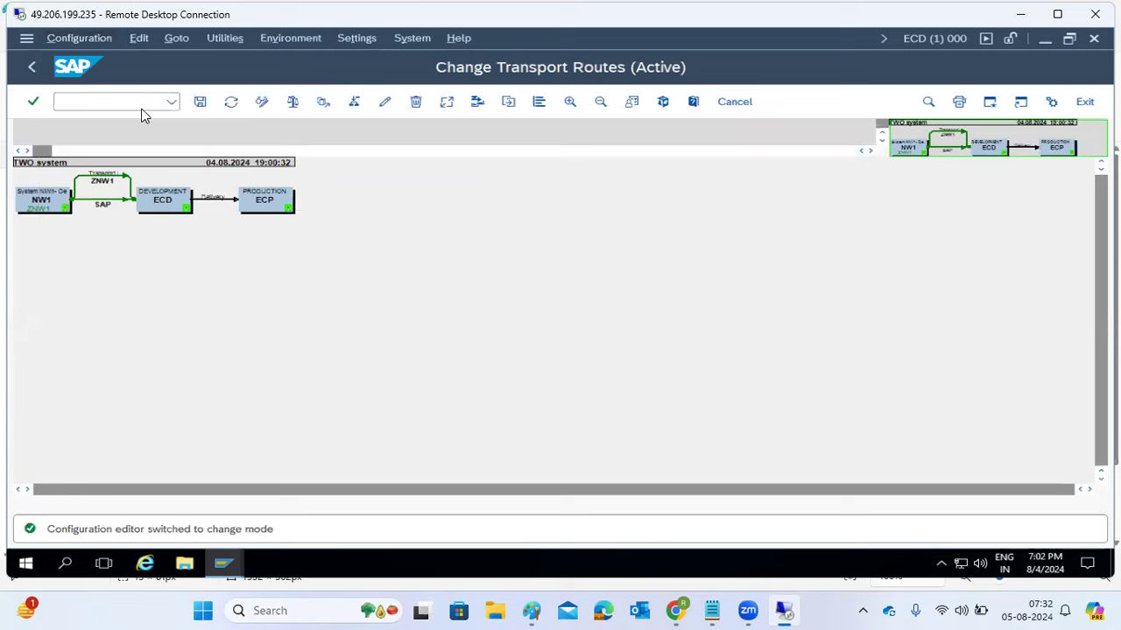
click(32, 68)
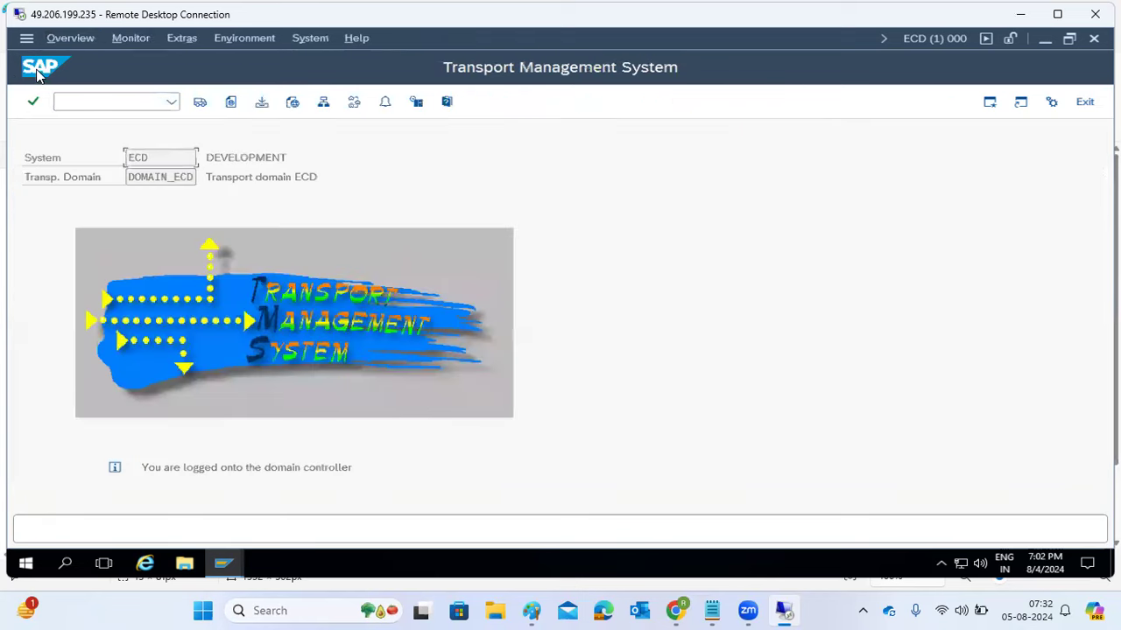
- Refresh the import overview, inspect ECP's 22 queued requests, then return to the STMS start screen
click(204, 104)
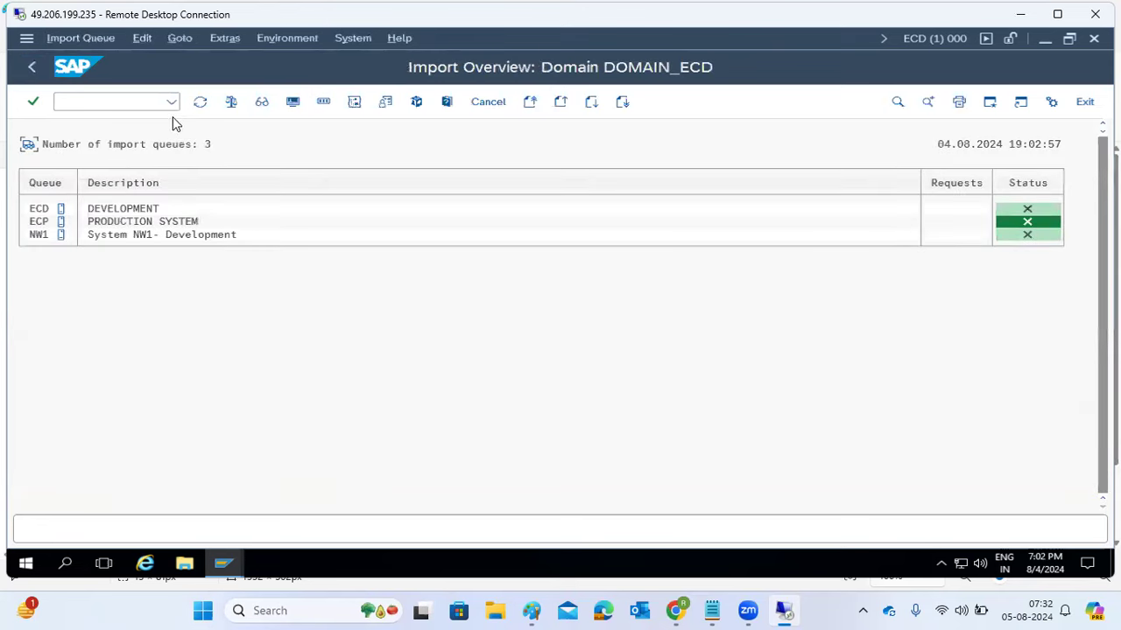
click(200, 103)
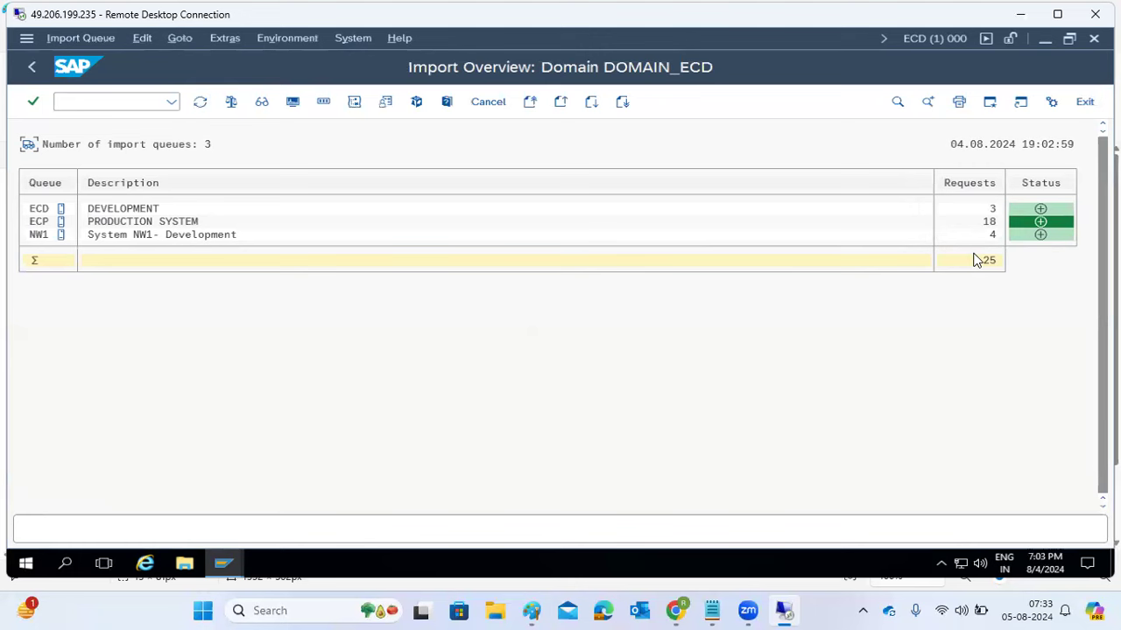
double_click(39, 221)
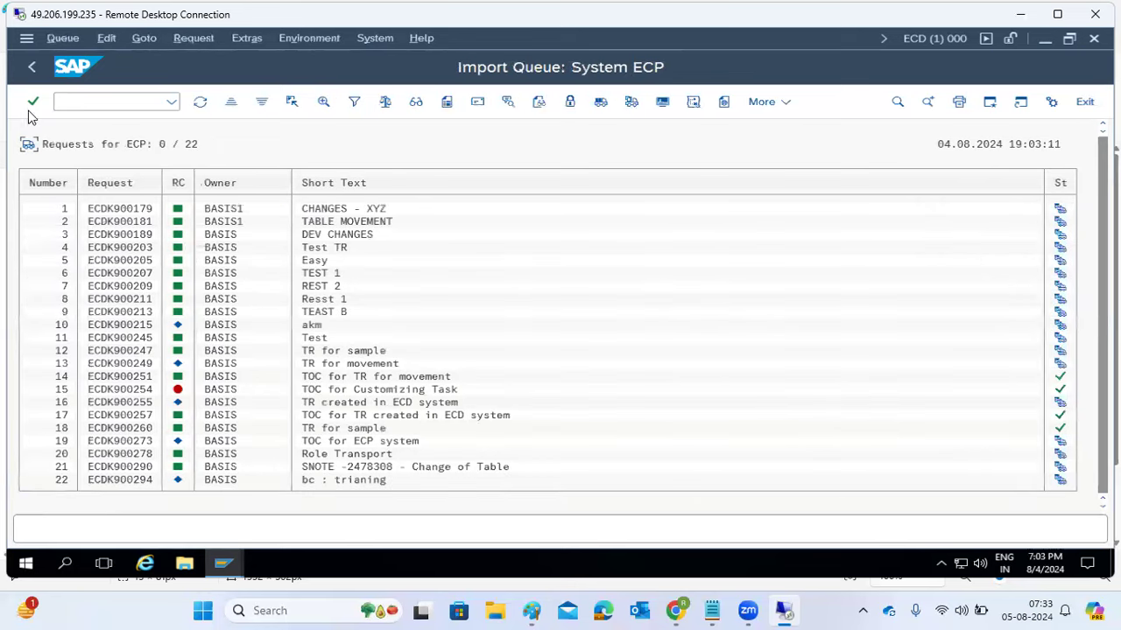
click(32, 67)
click(32, 70)
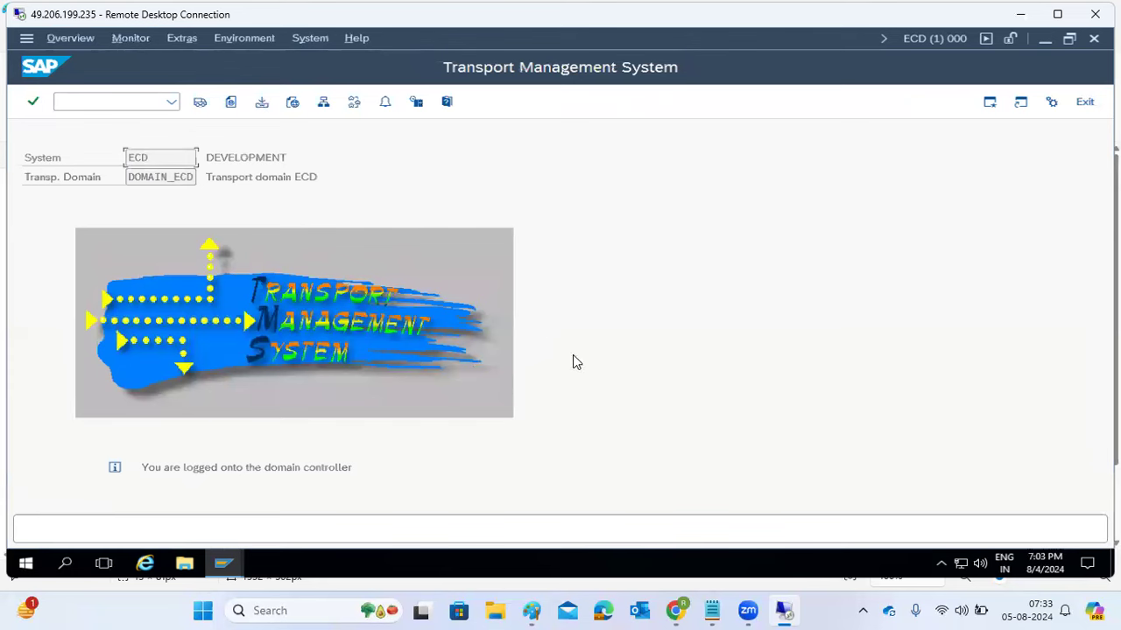
- Back in the Paint notes, draw short lines under DOMAIN CONTROLLER, save it, TRANSPORT ROUTES, and beside TRANSPORT LAYERS and TMS Configuration
click(529, 611)
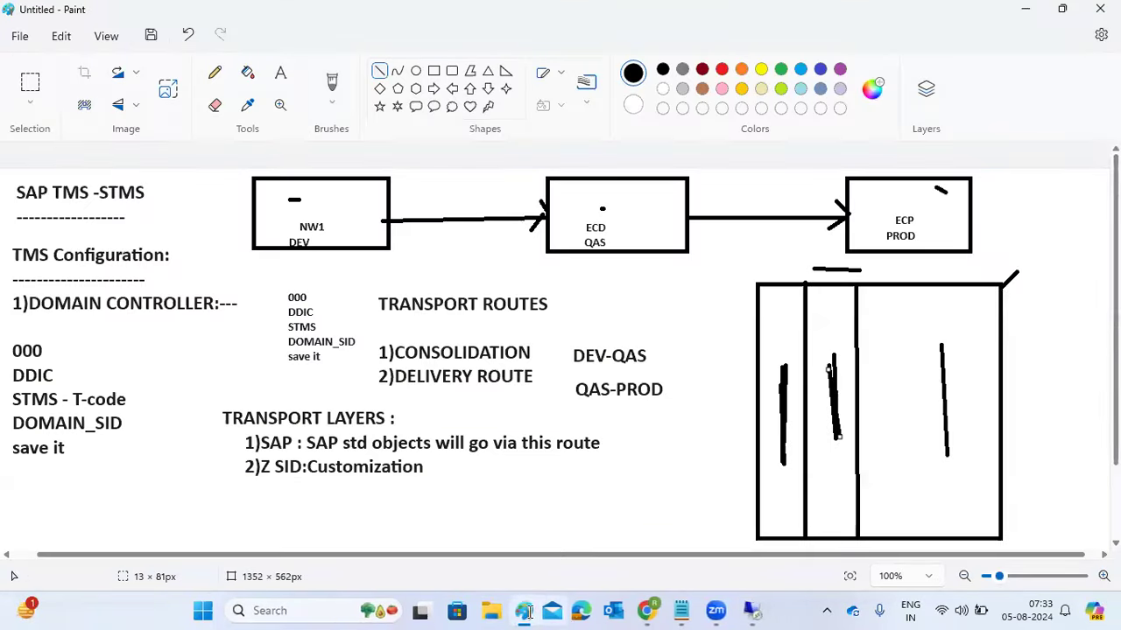
drag(71, 326, 136, 311)
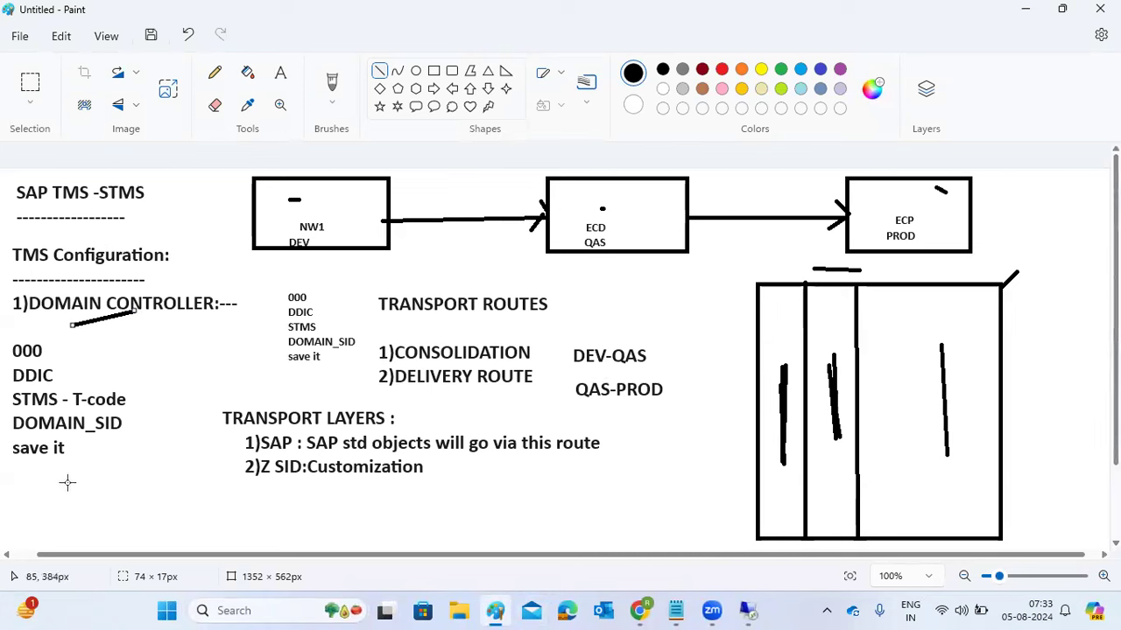
drag(33, 488, 156, 492)
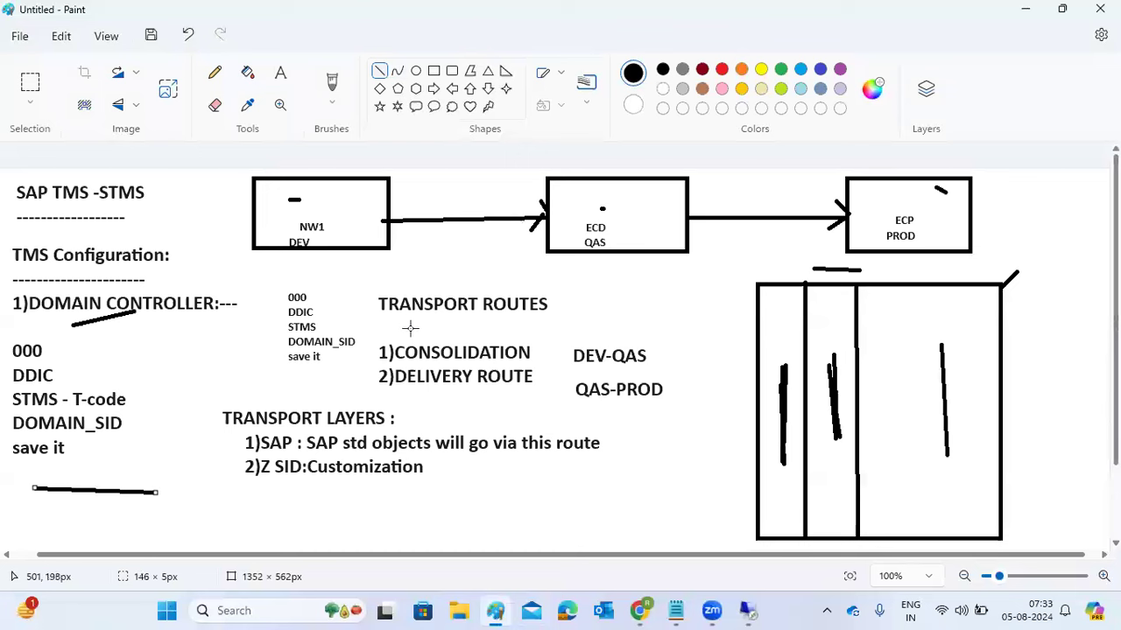
drag(409, 324, 438, 324)
drag(213, 429, 232, 430)
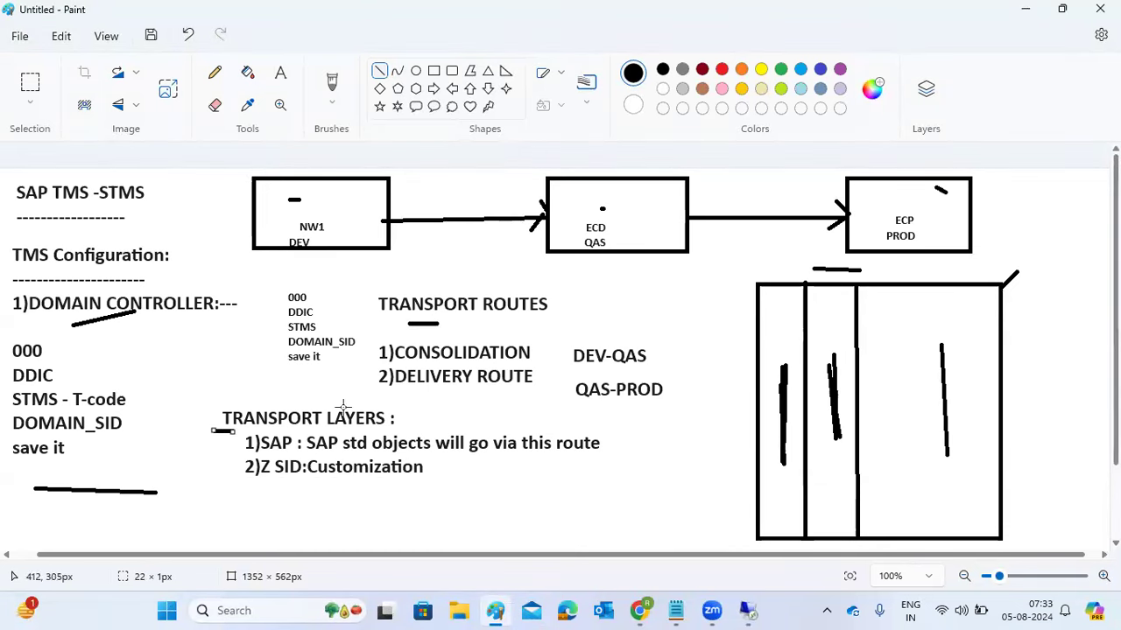
drag(165, 259, 180, 256)
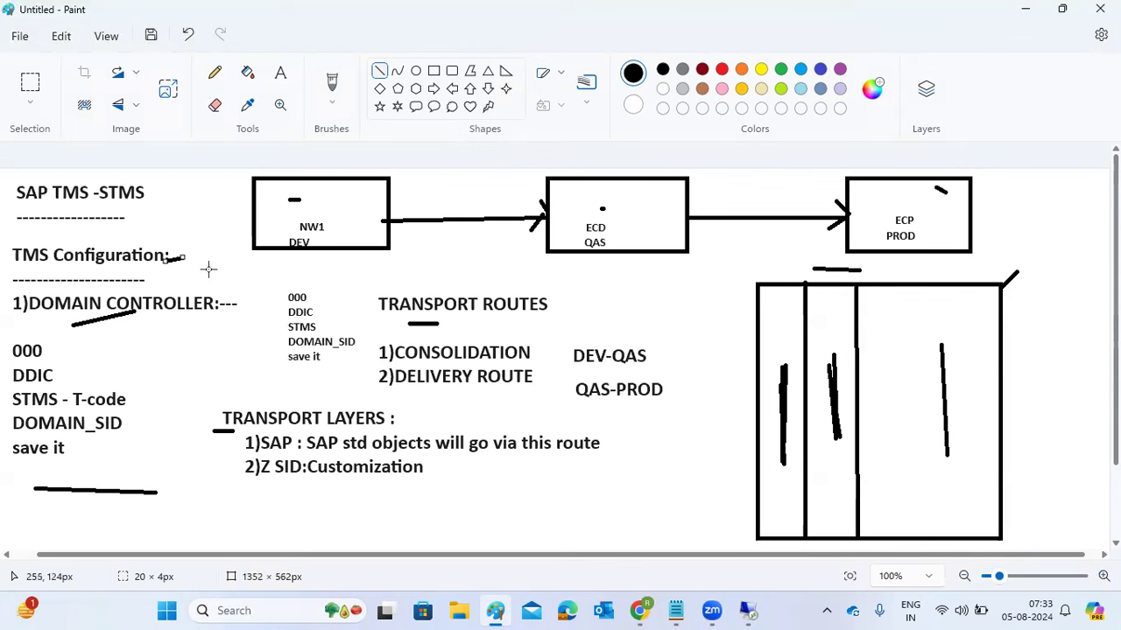
- Select Paint's Text tool
click(280, 72)
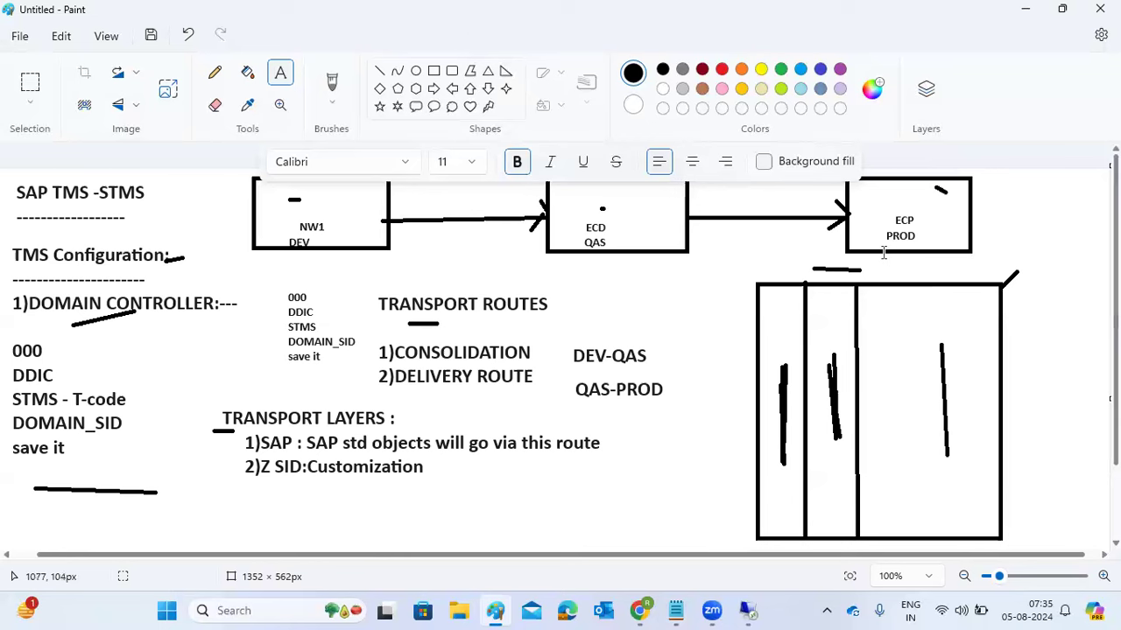
- Open a new blank Paint window and start a text box with '1)TMS CONFIG'
right_click(496, 609)
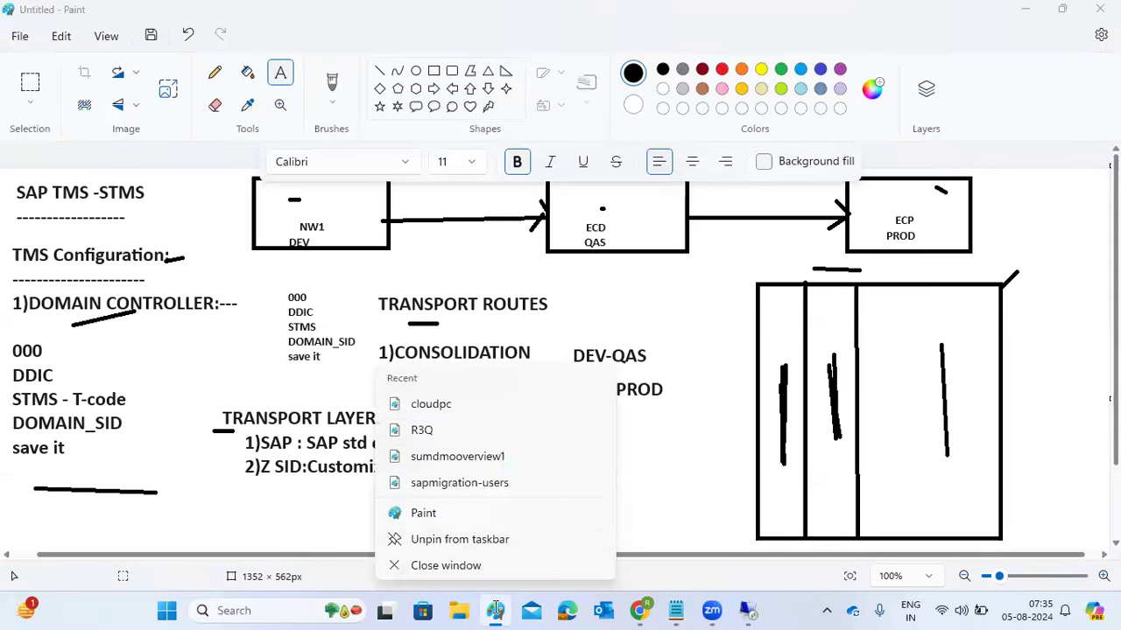
click(421, 515)
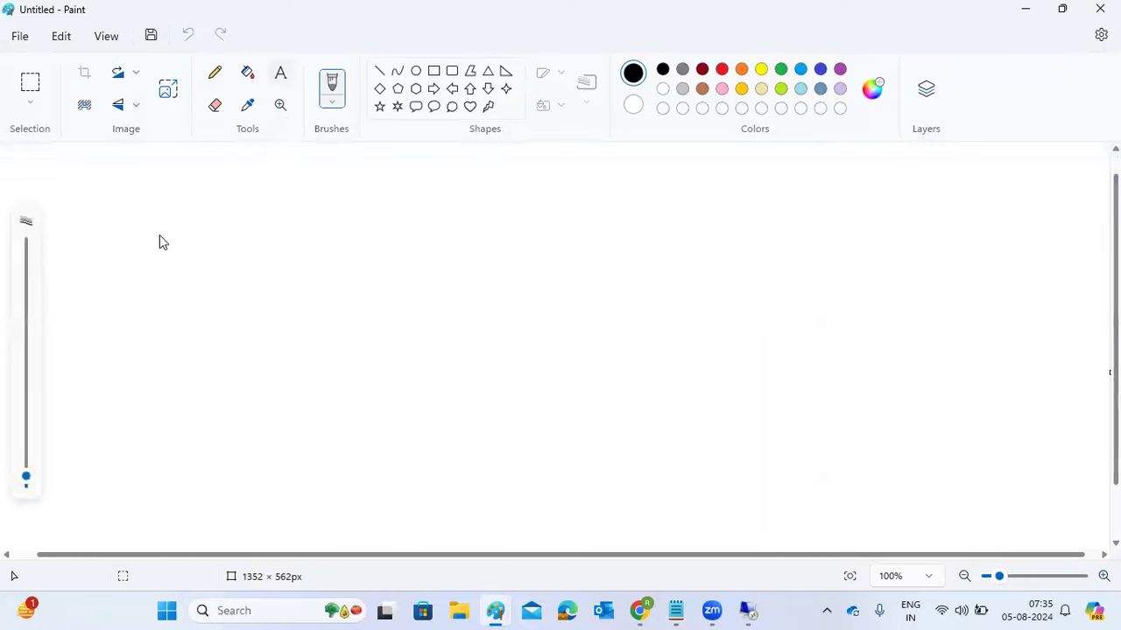
drag(102, 177, 799, 412)
text(1)T)
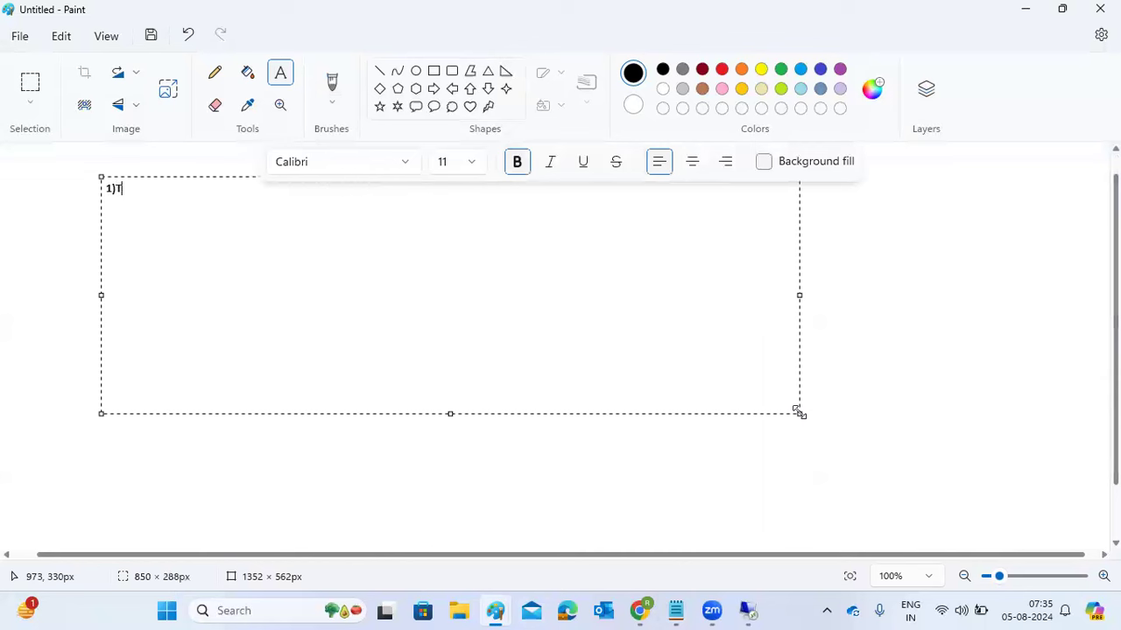
text(MS CONFIG)
key(Return)
- Add '2)REQUEST creation ----' and '3)REQUEST IMPORT -' as the next list items
text(2)REQUE)
key(BackSpace)
key(BackSpace)
key(BackSpace)
text(QUES)
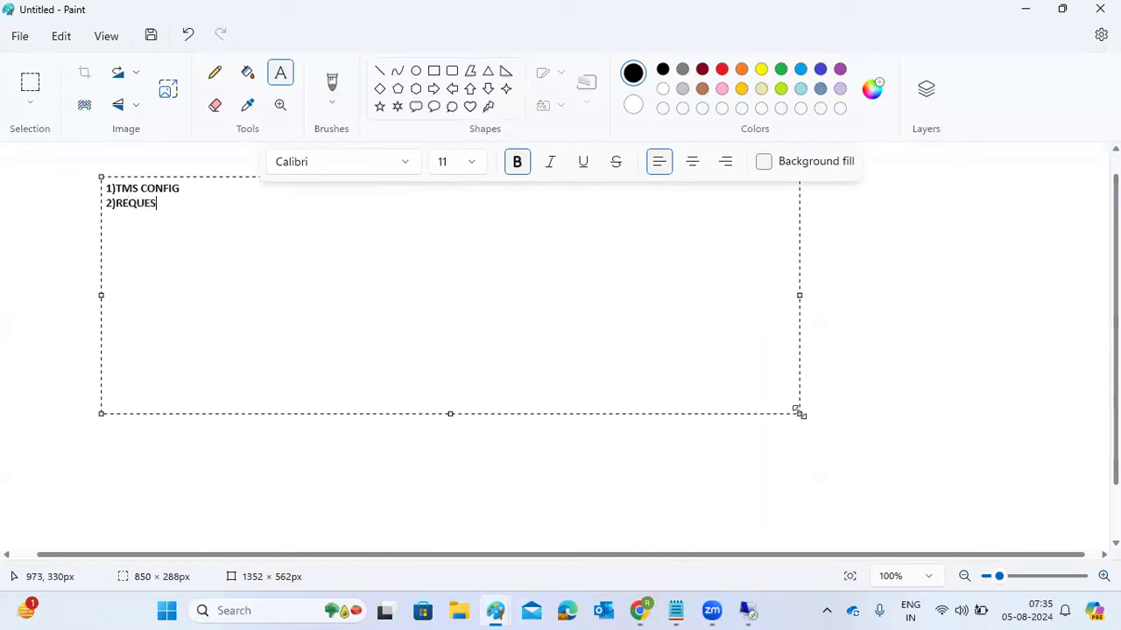
text(T creation ----)
key(Return)
text(3)REQUES)
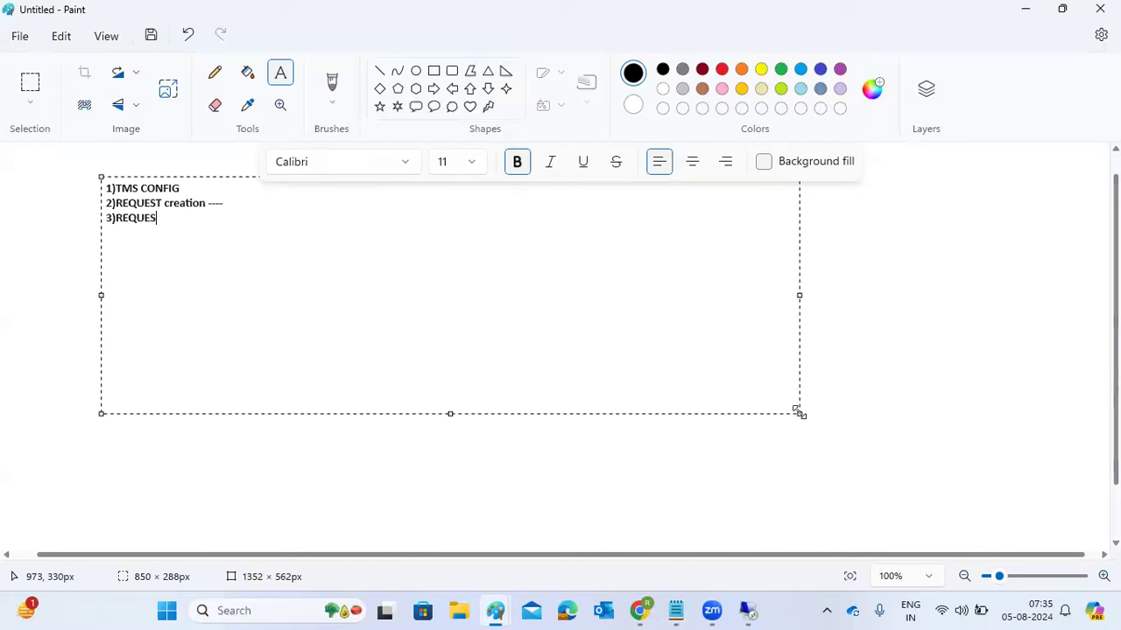
text(T IMPORT -)
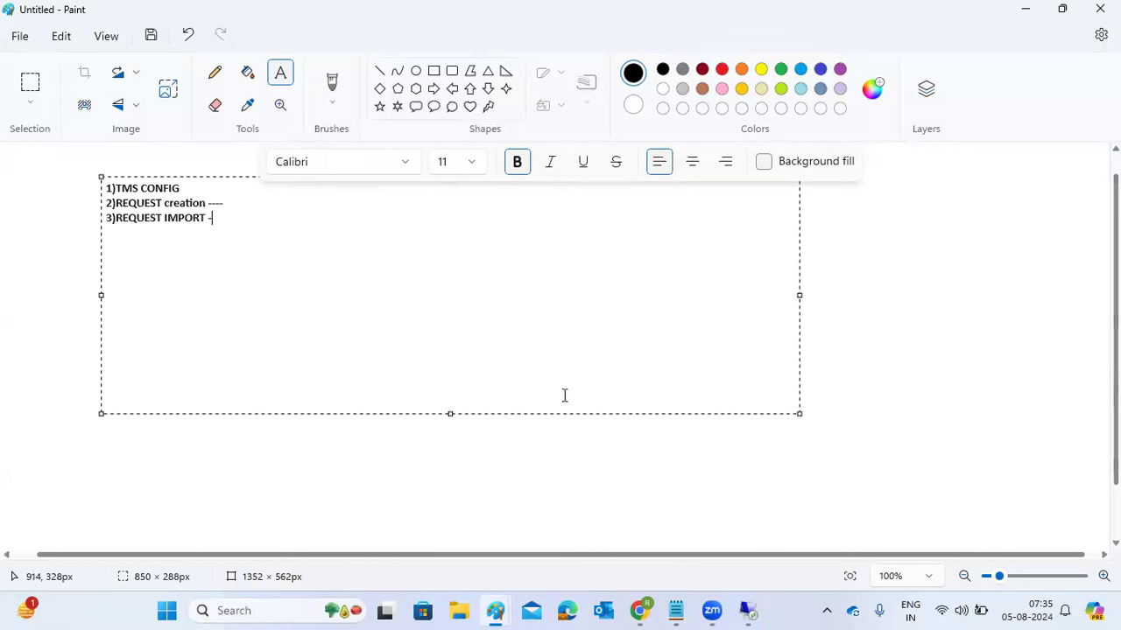
- Select each list line in turn, then place the cursor at the end of line 3
drag(225, 205, 105, 218)
drag(192, 190, 80, 188)
drag(204, 189, 79, 186)
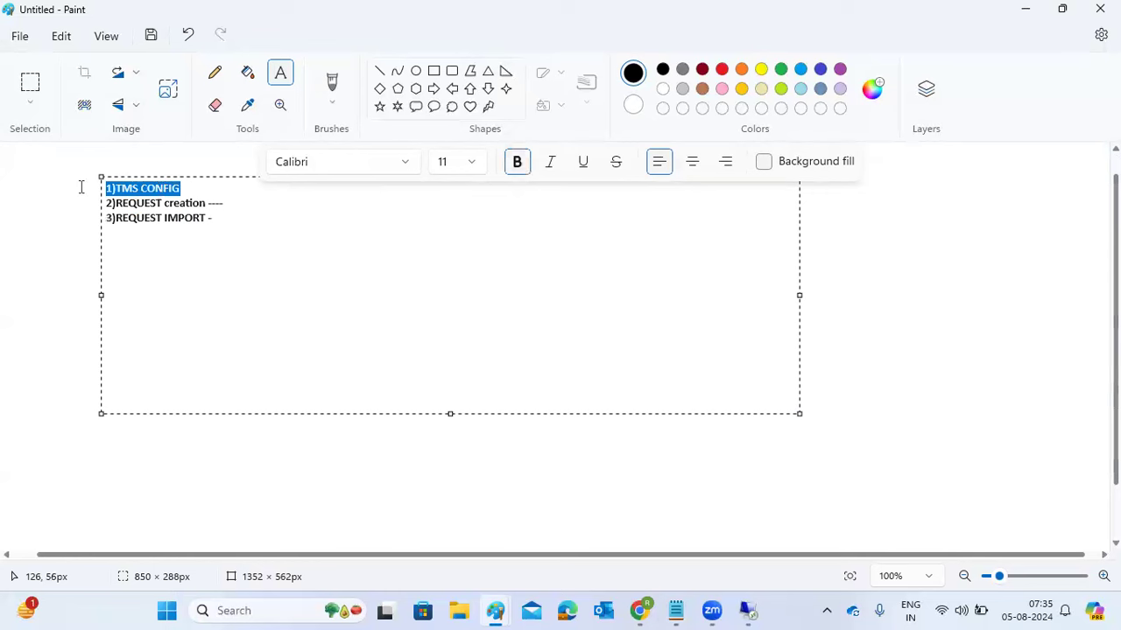
drag(207, 218, 52, 218)
click(230, 219)
- Select the REQUEST IMPORT and TMS CONFIG lines, then switch over to the Zoom meeting
drag(233, 219, 102, 220)
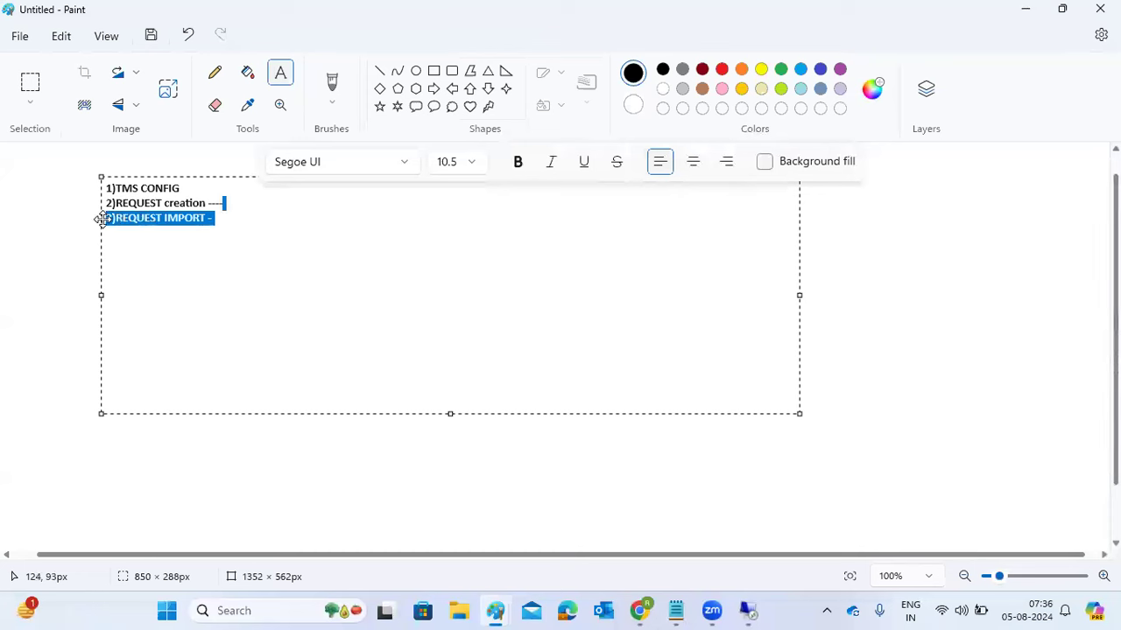
drag(186, 188, 103, 221)
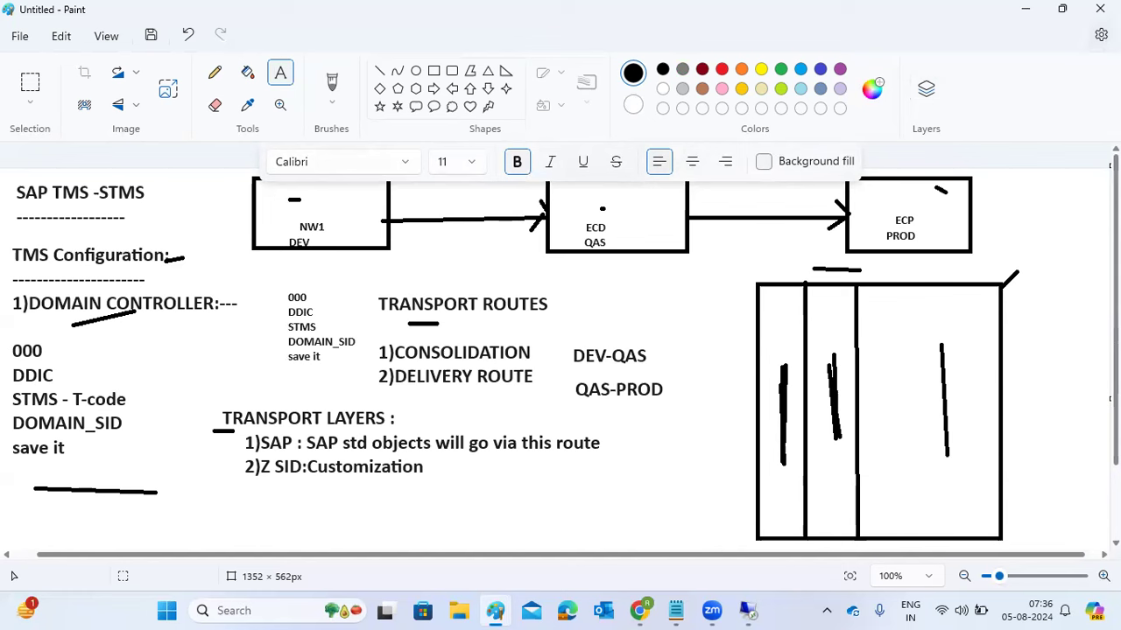
click(712, 610)
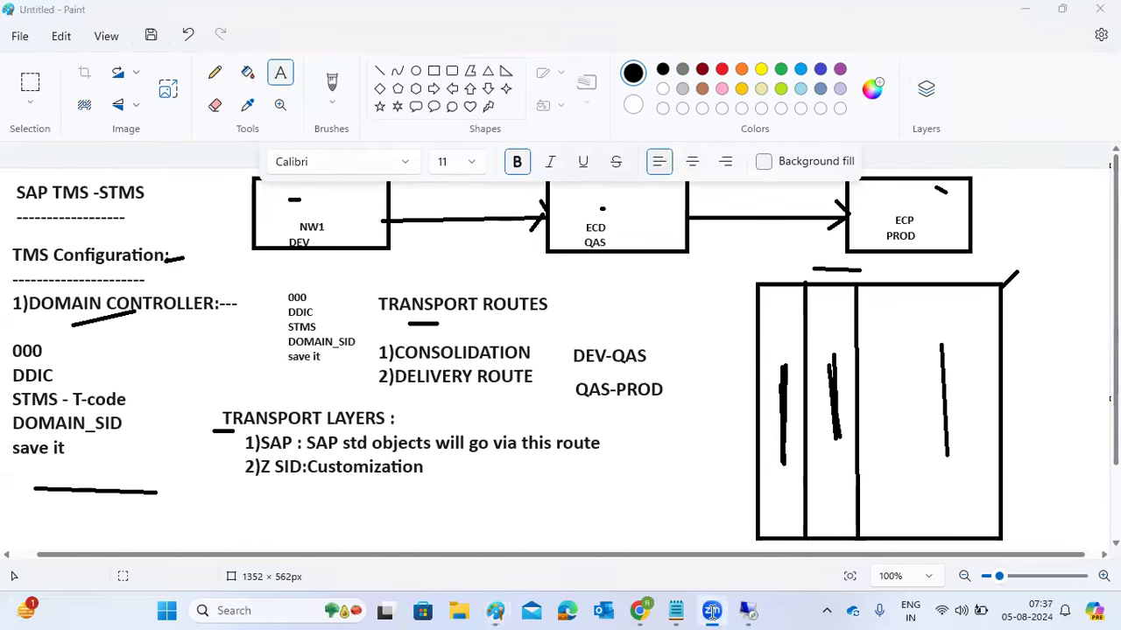